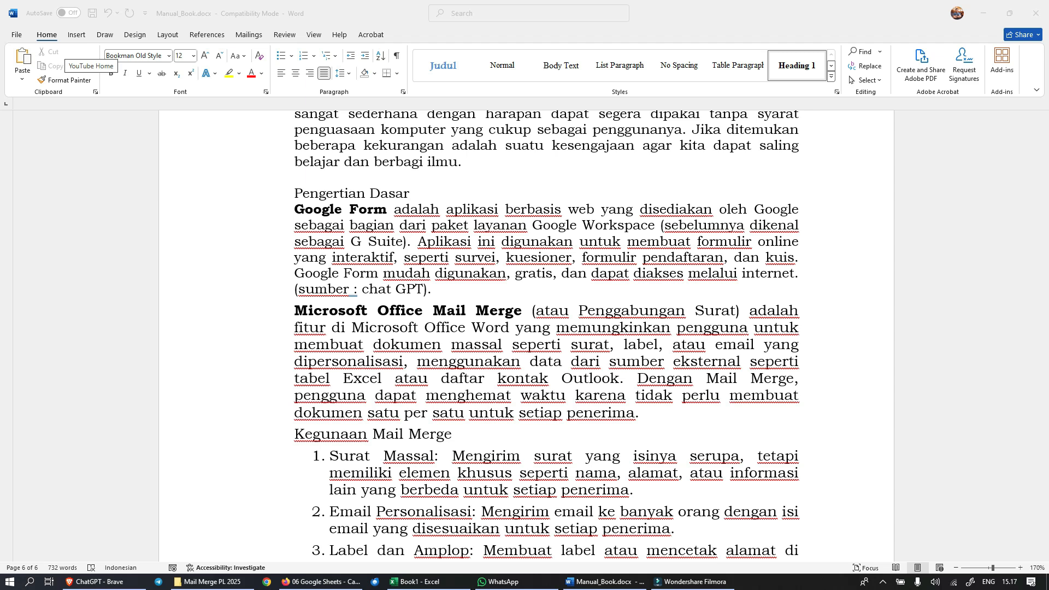
Step: Read the manual's definitions of Google Form and Mail Merge, the Mail Merge uses, and the technical requirements in section 2
scroll(546, 336, down, 3)
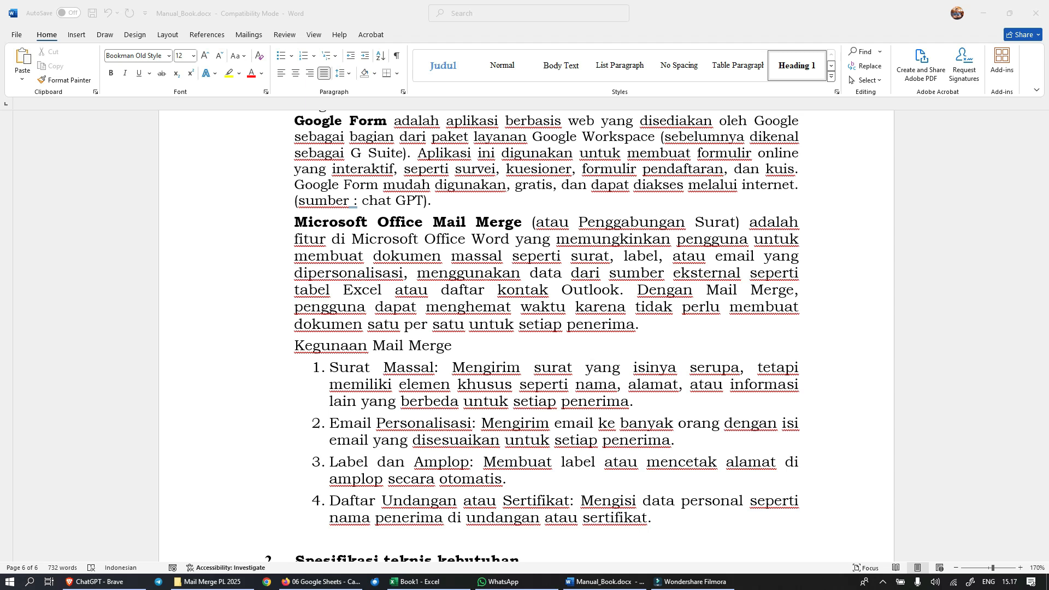
scroll(547, 327, down, 3)
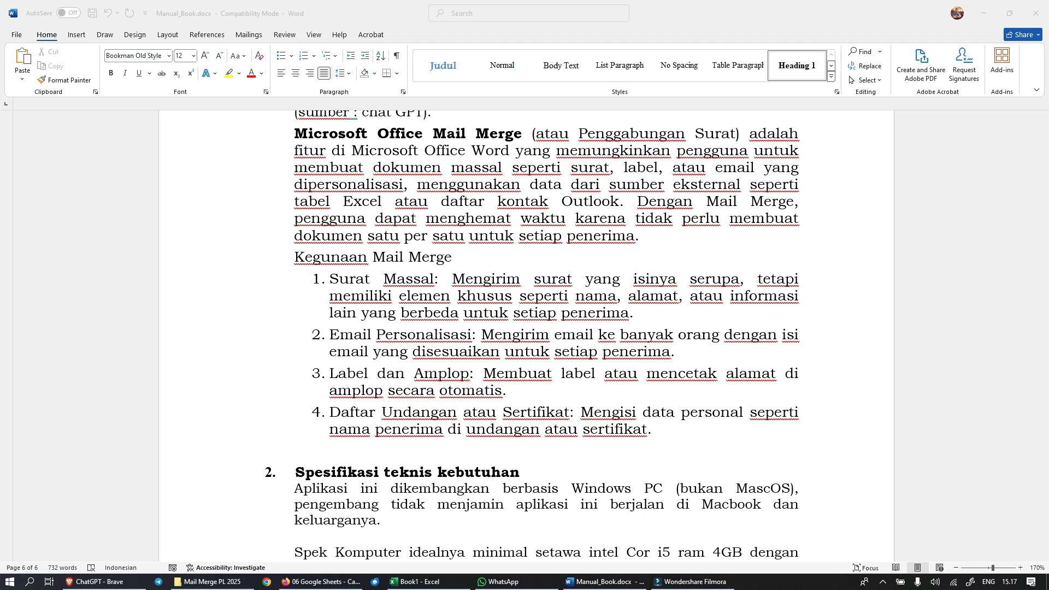
scroll(547, 328, down, 3)
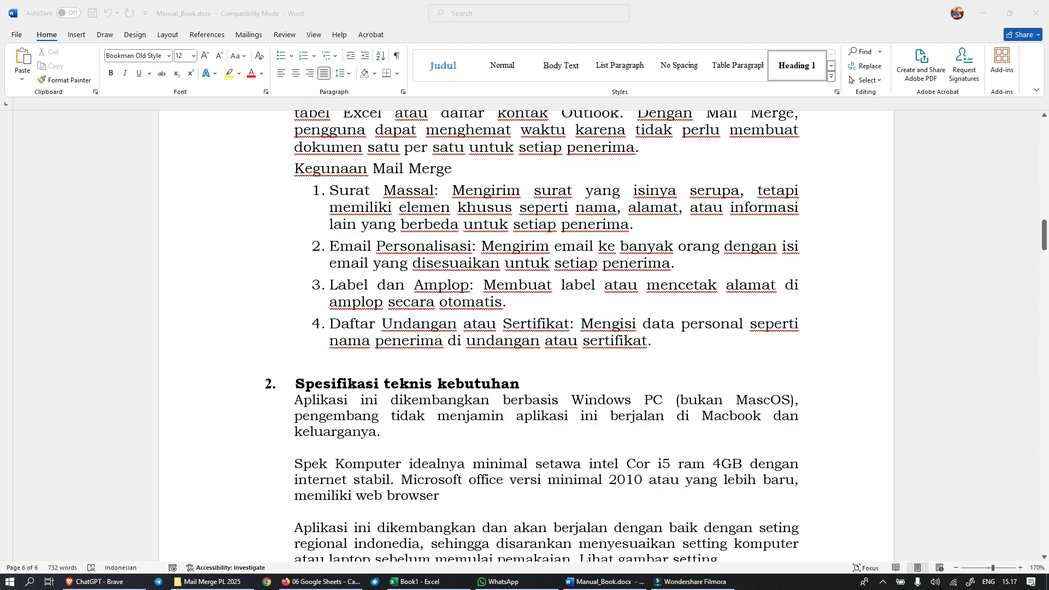
scroll(547, 327, down, 6)
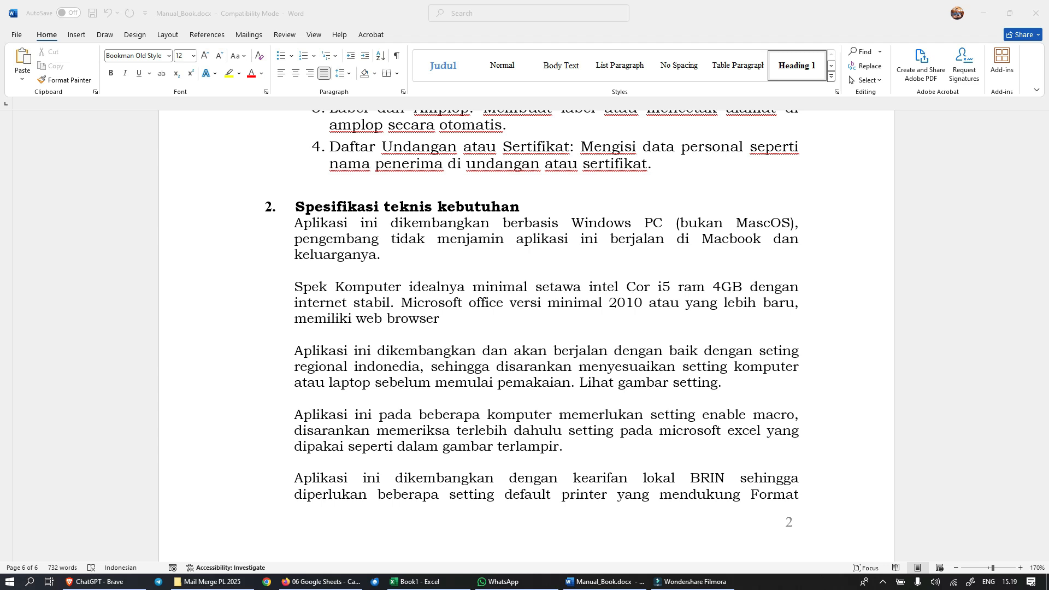
scroll(339, 358, down, 3)
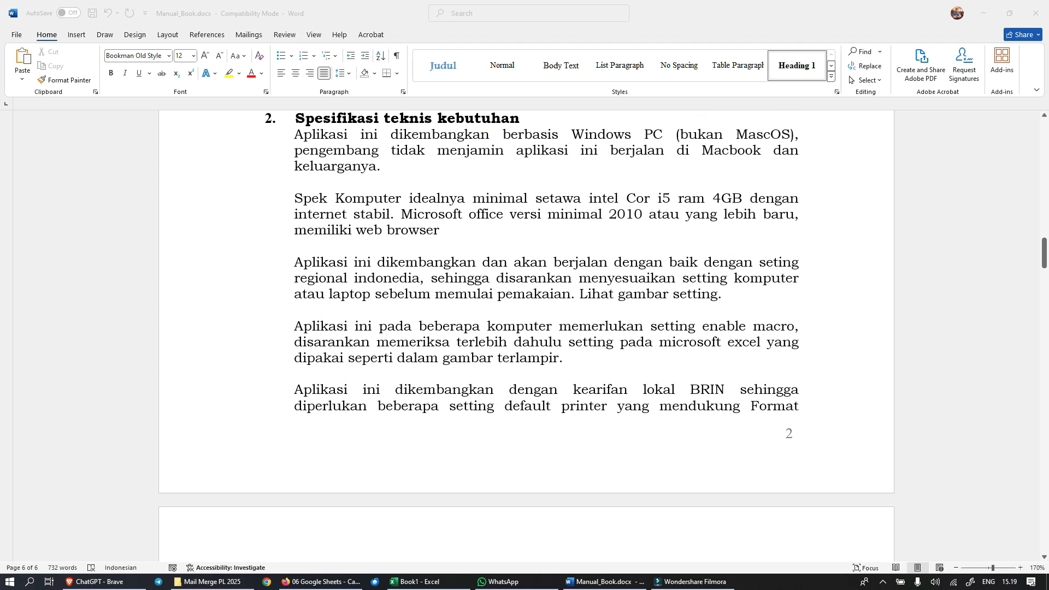
scroll(526, 336, down, 4)
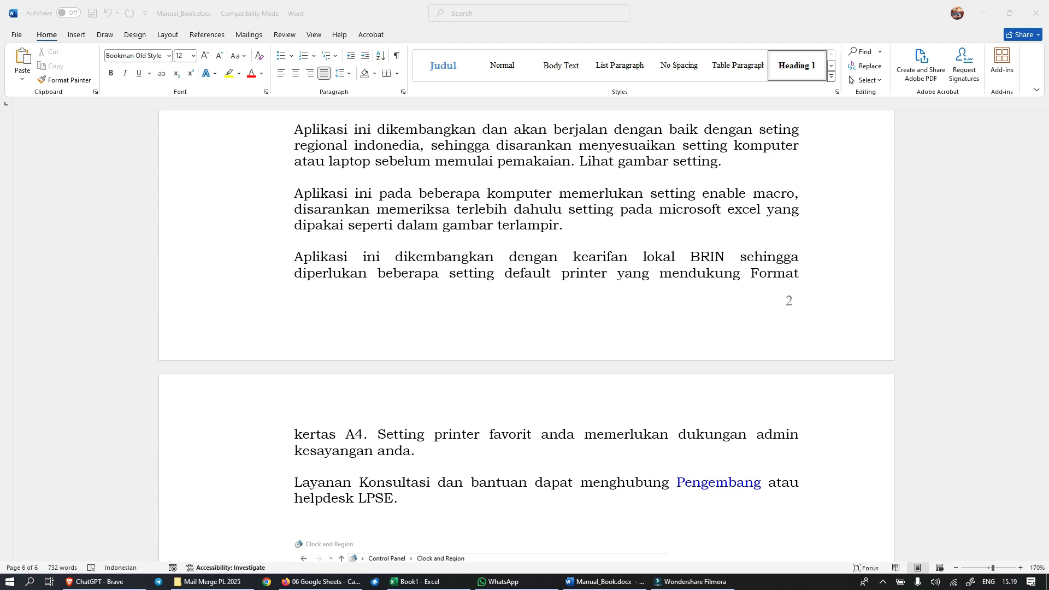
Step: Examine the manual's pictures of the Windows Region format settings and the Excel Trust Center macro settings
scroll(524, 336, down, 2)
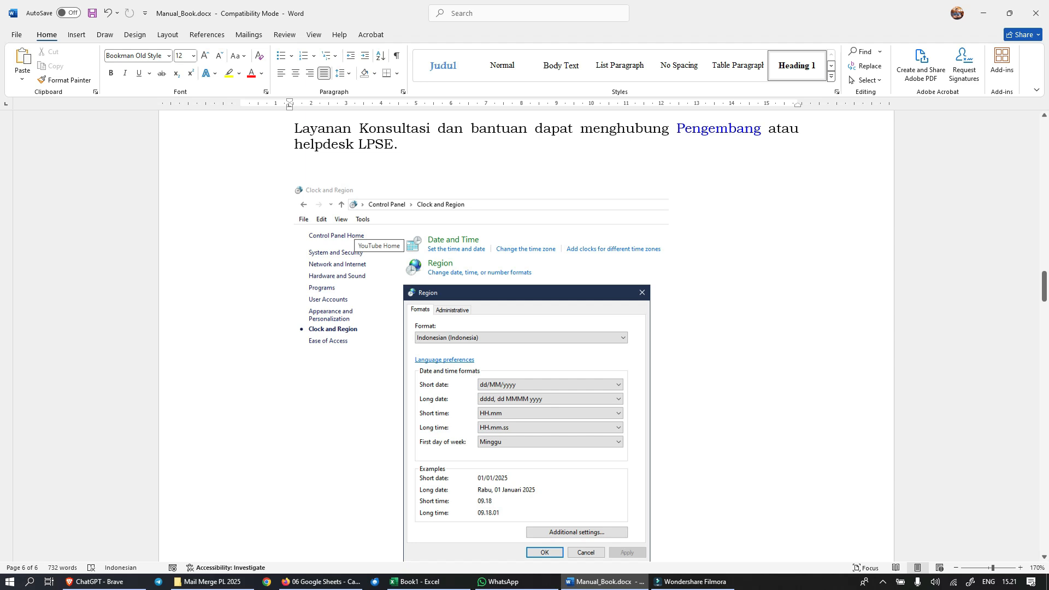
scroll(524, 336, down, 10)
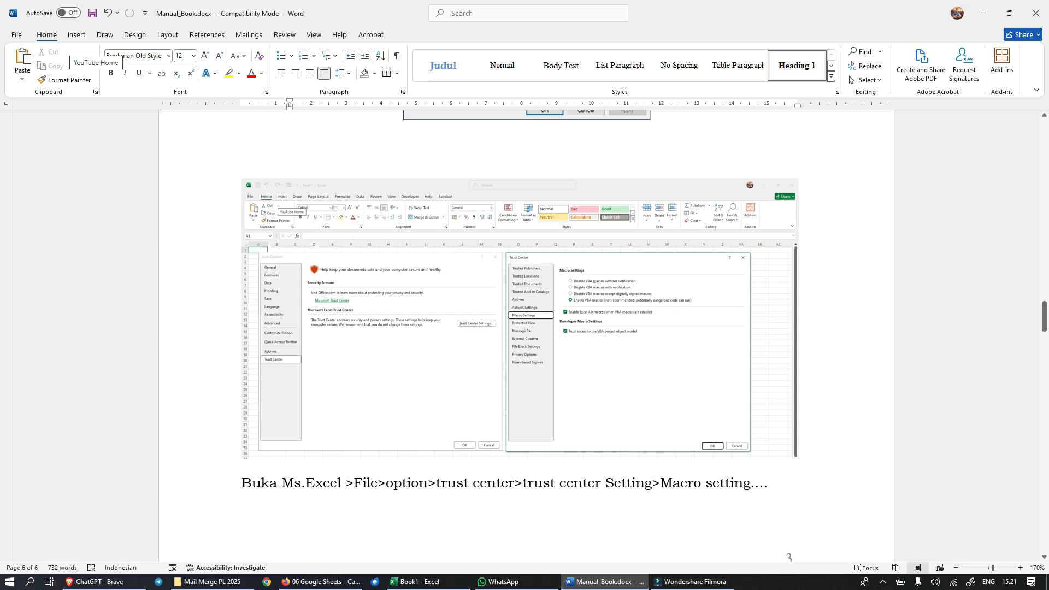
scroll(524, 336, down, 7)
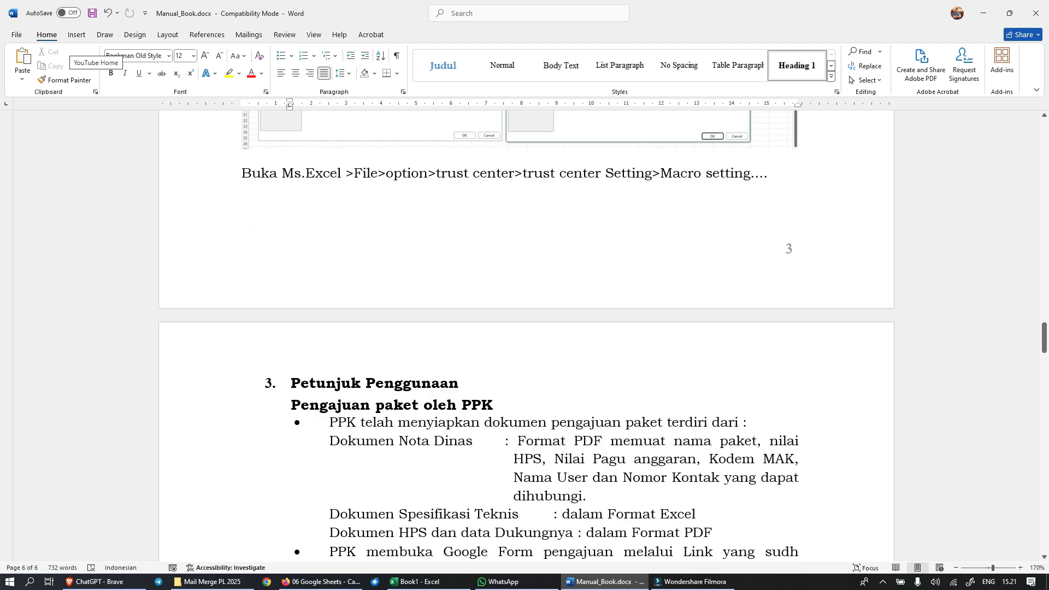
scroll(524, 336, up, 4)
scroll(524, 336, up, 2)
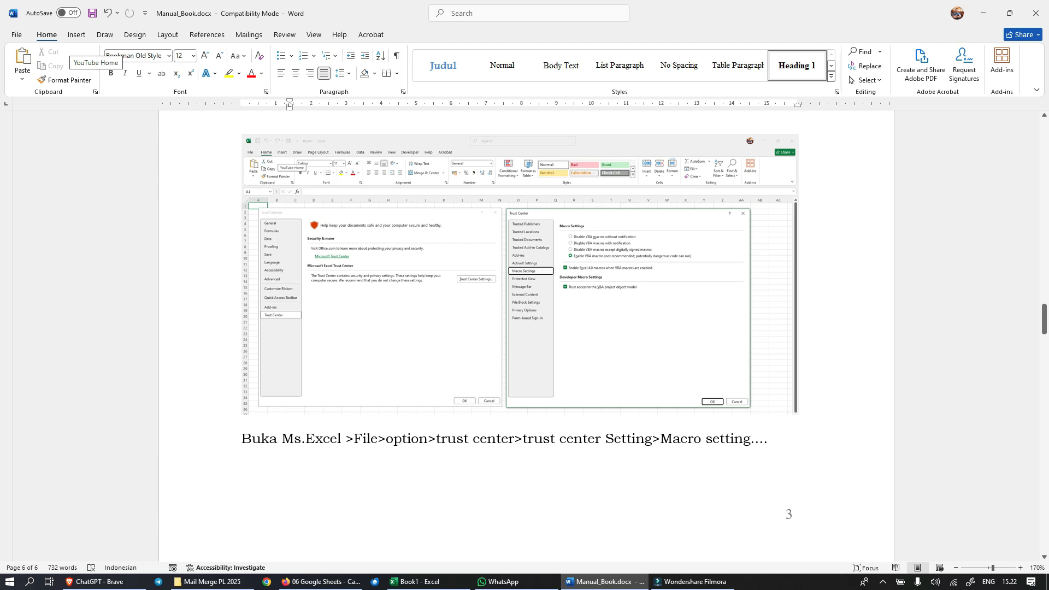
scroll(526, 328, down, 5)
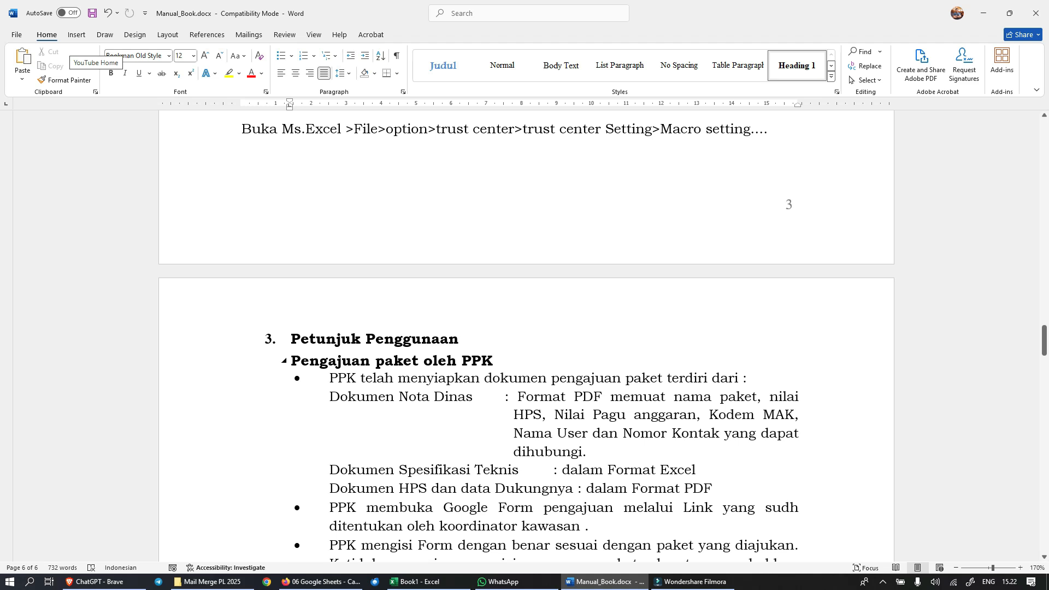
Step: Review the "Pengajuan paket oleh PPK" instructions in section 3, including the Google Form pictures and the closing note
scroll(526, 327, down, 3)
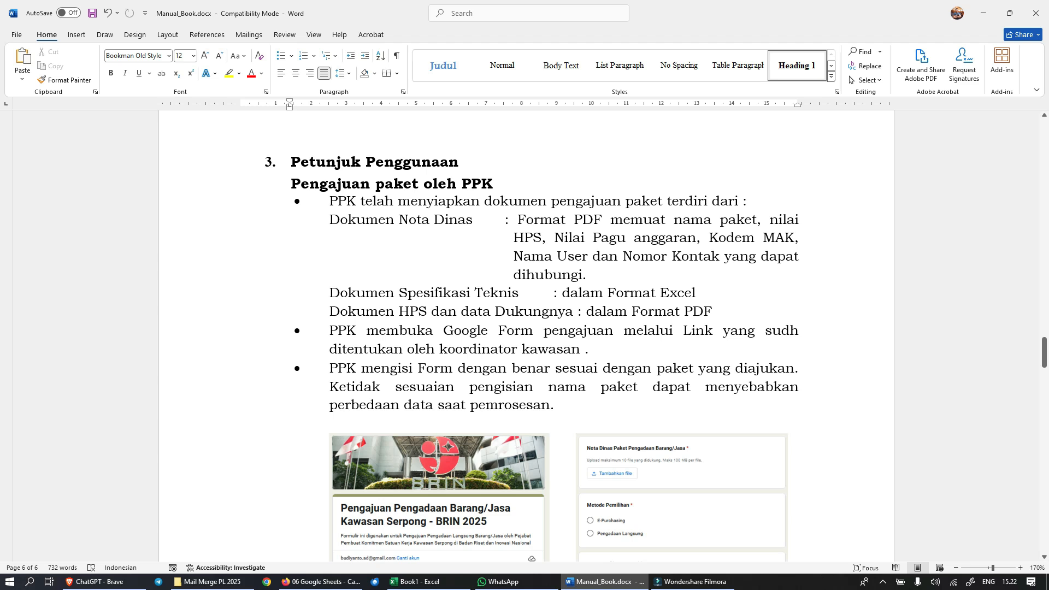
key(alt+Tab)
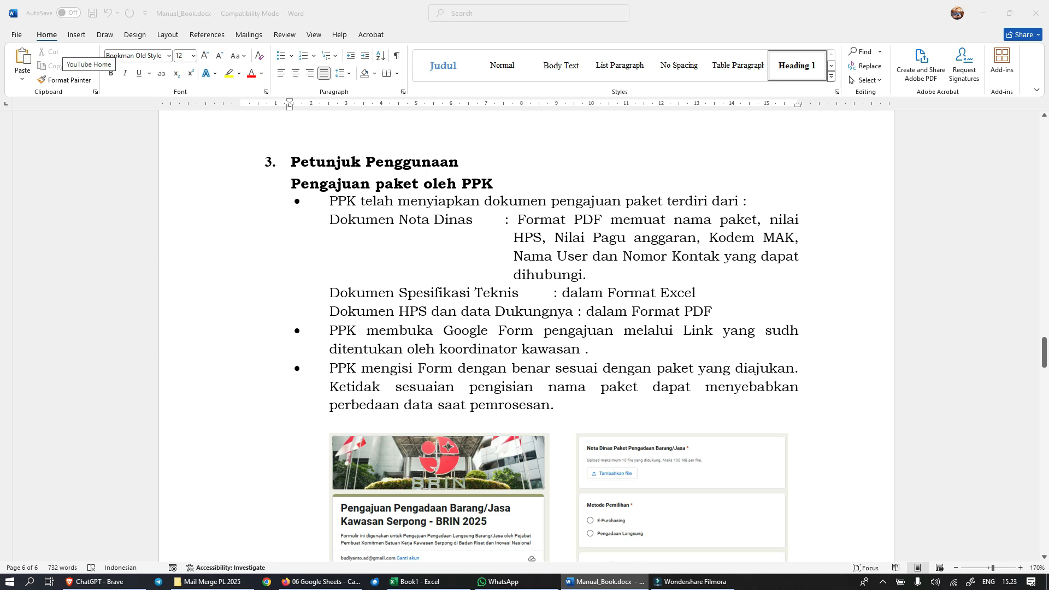
scroll(655, 336, down, 1)
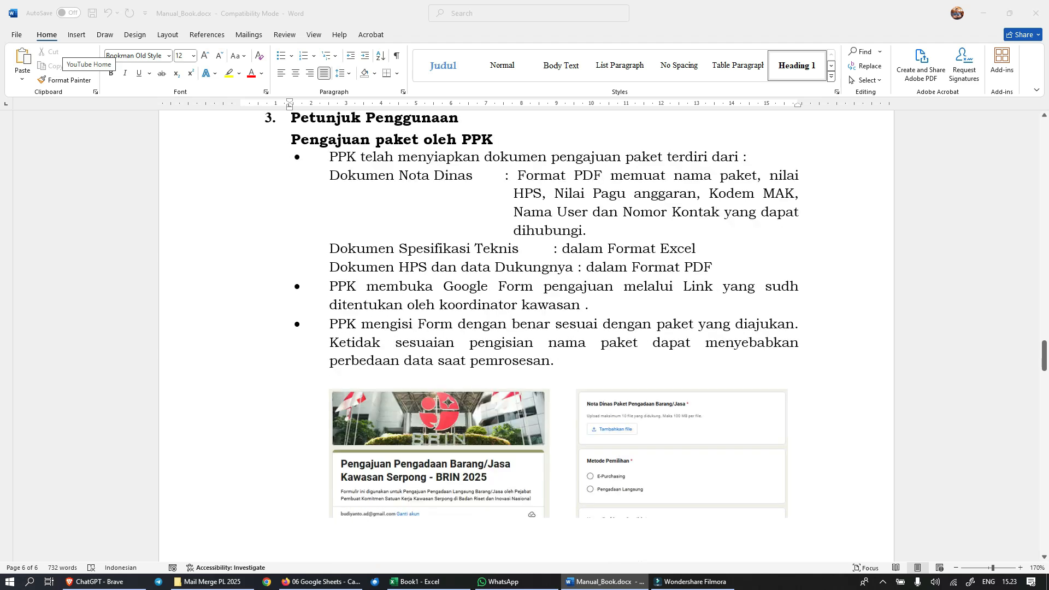
scroll(579, 336, down, 1)
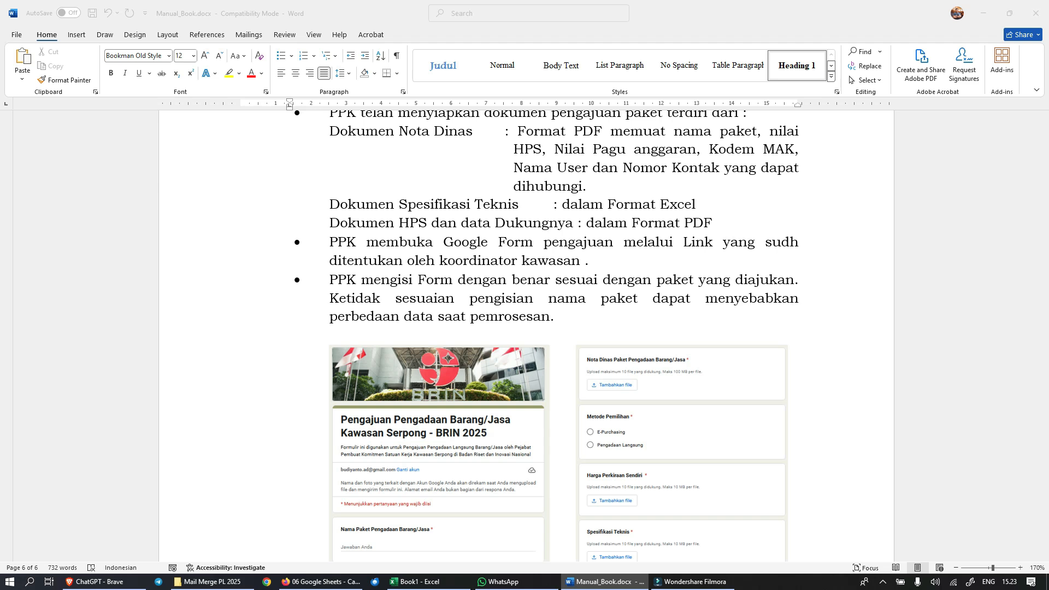
scroll(547, 327, down, 1)
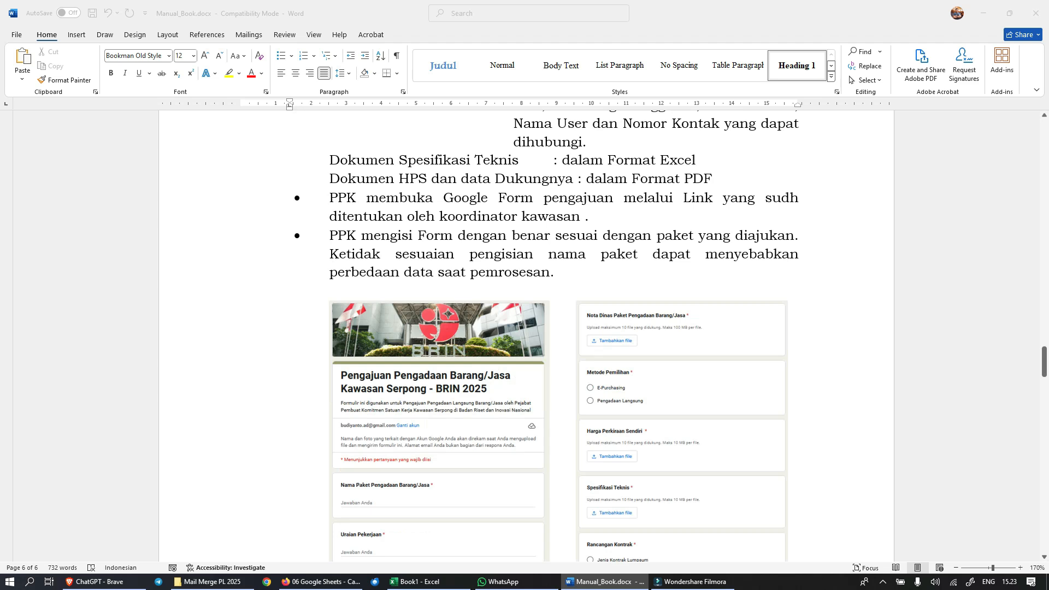
scroll(546, 328, down, 3)
scroll(546, 328, up, 1)
scroll(547, 328, down, 3)
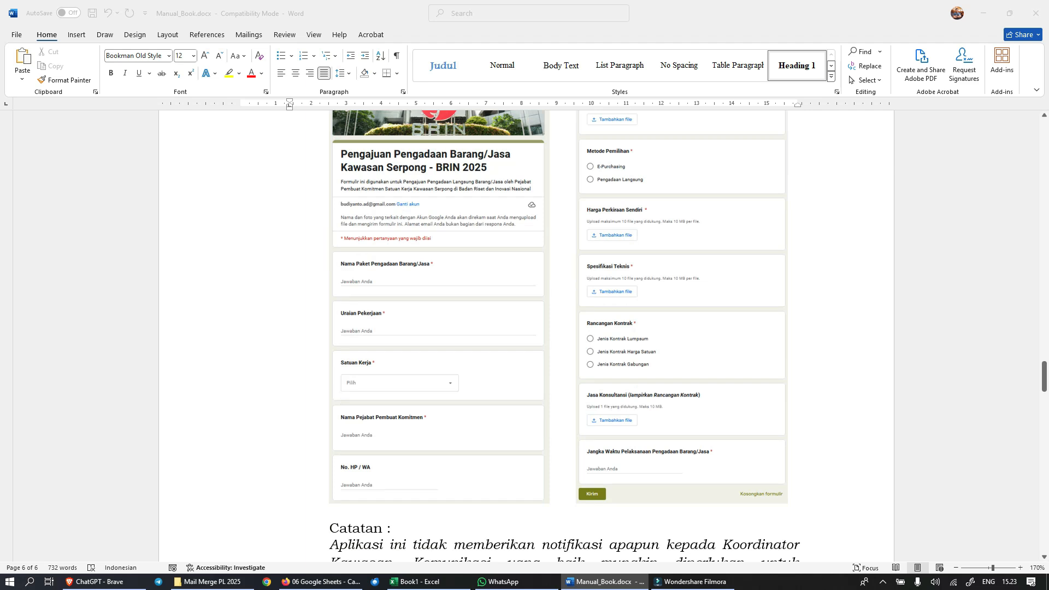
scroll(546, 328, down, 2)
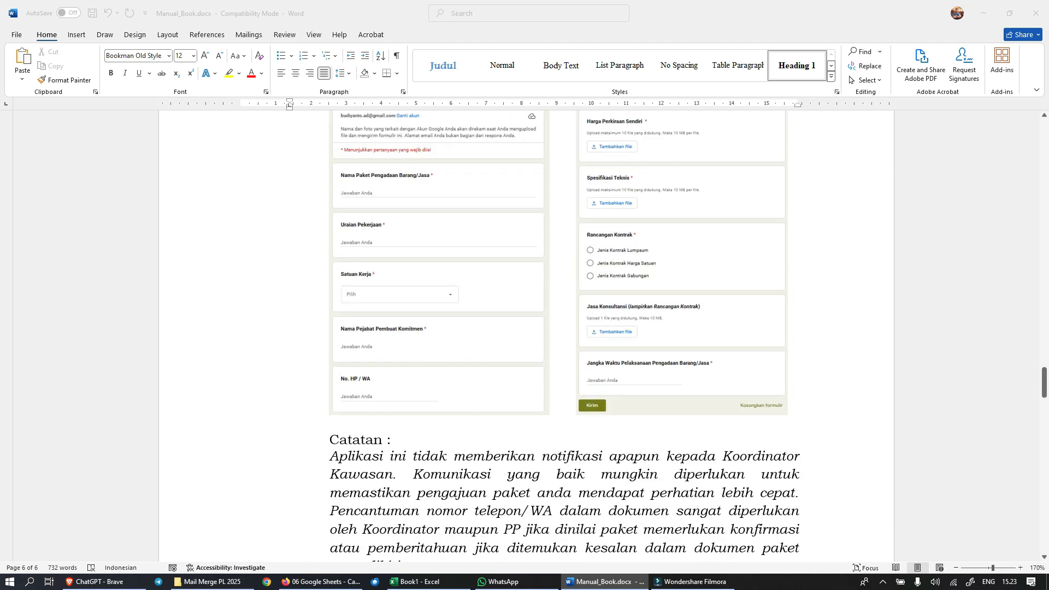
scroll(546, 328, down, 5)
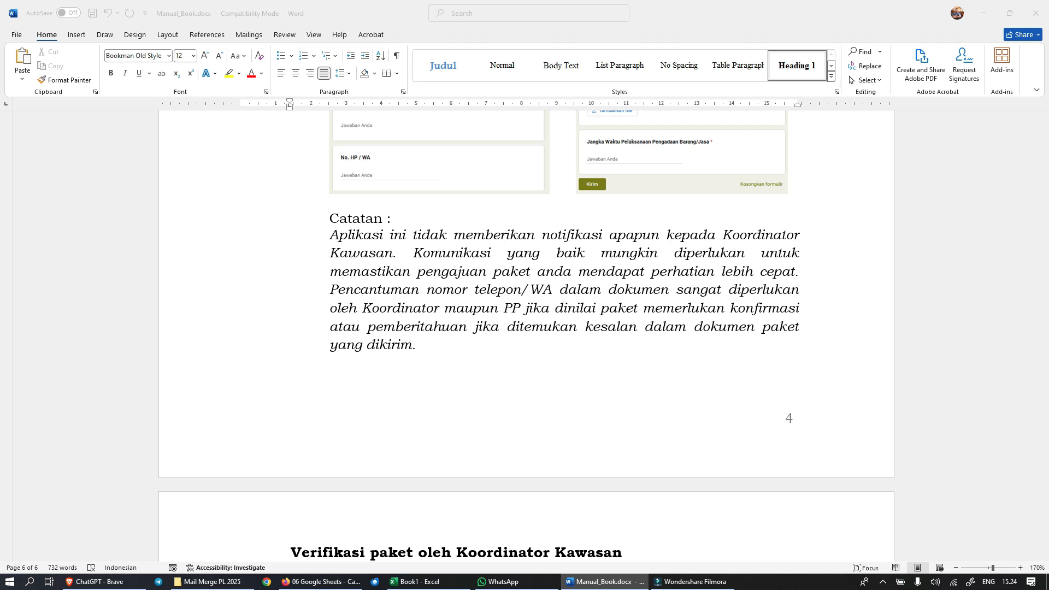
Step: Review the coordinator's package verification instructions and how the PP downloads the submission documents from the response sheet
scroll(526, 328, down, 6)
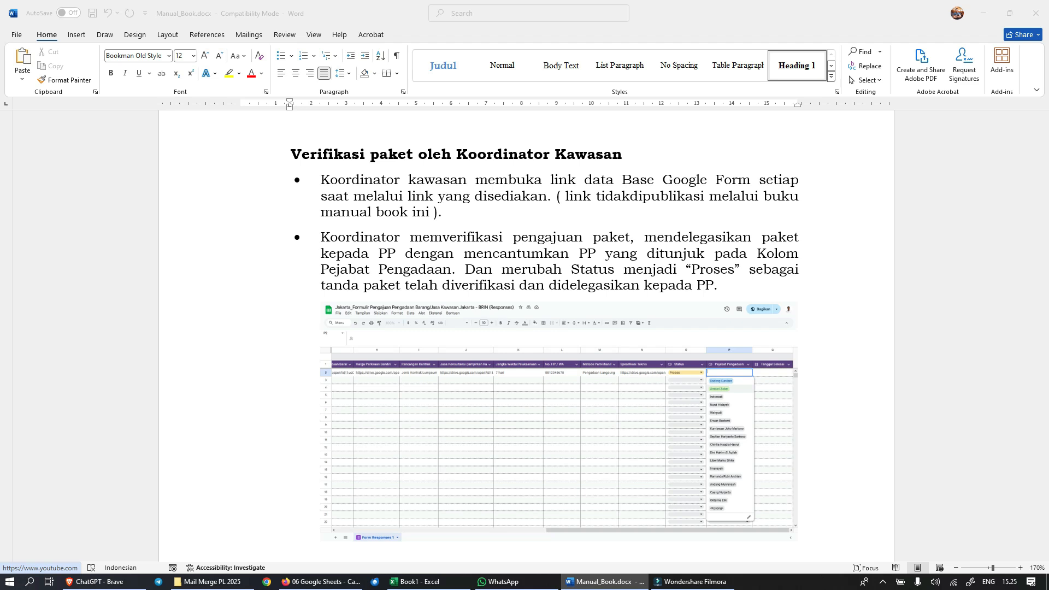
scroll(524, 328, down, 5)
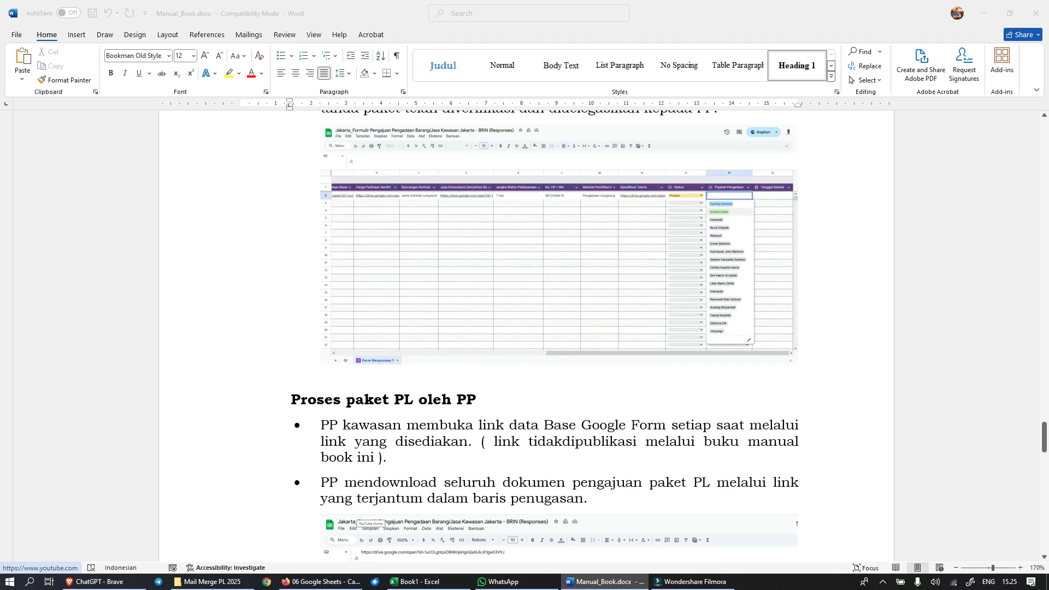
scroll(545, 336, down, 7)
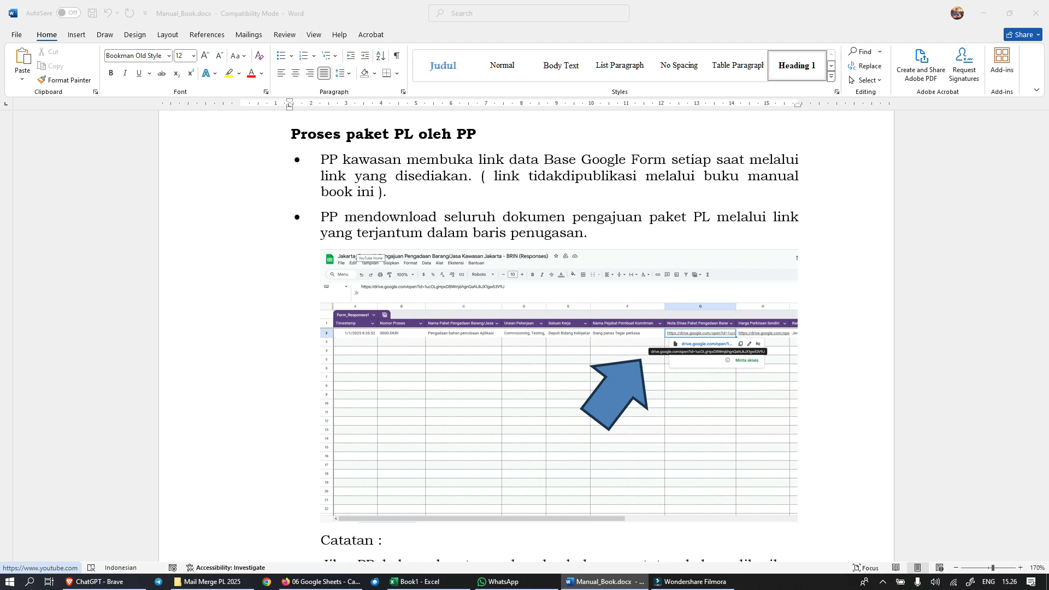
scroll(524, 327, down, 3)
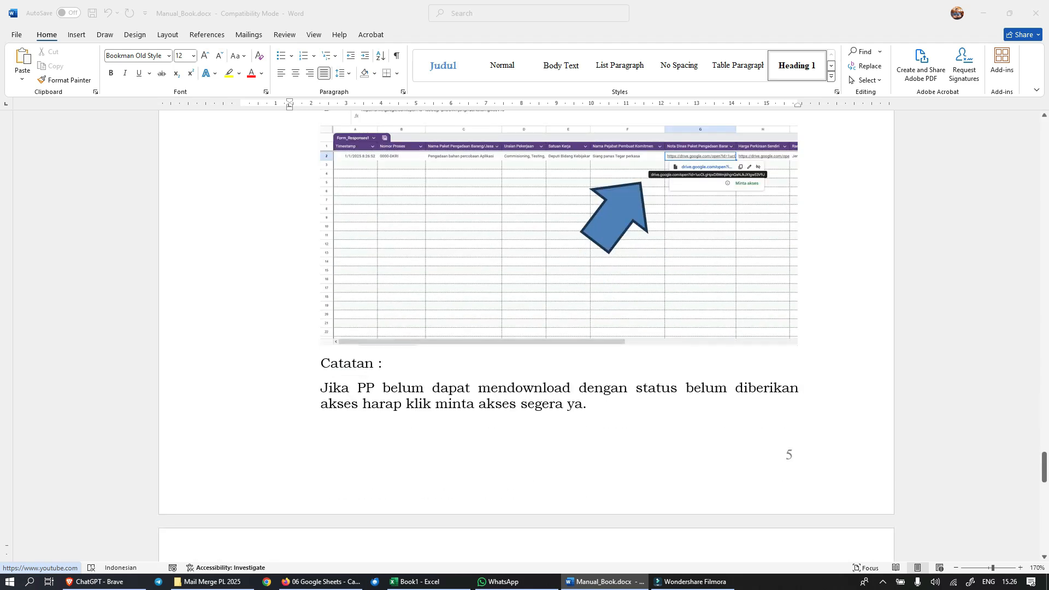
scroll(525, 328, up, 2)
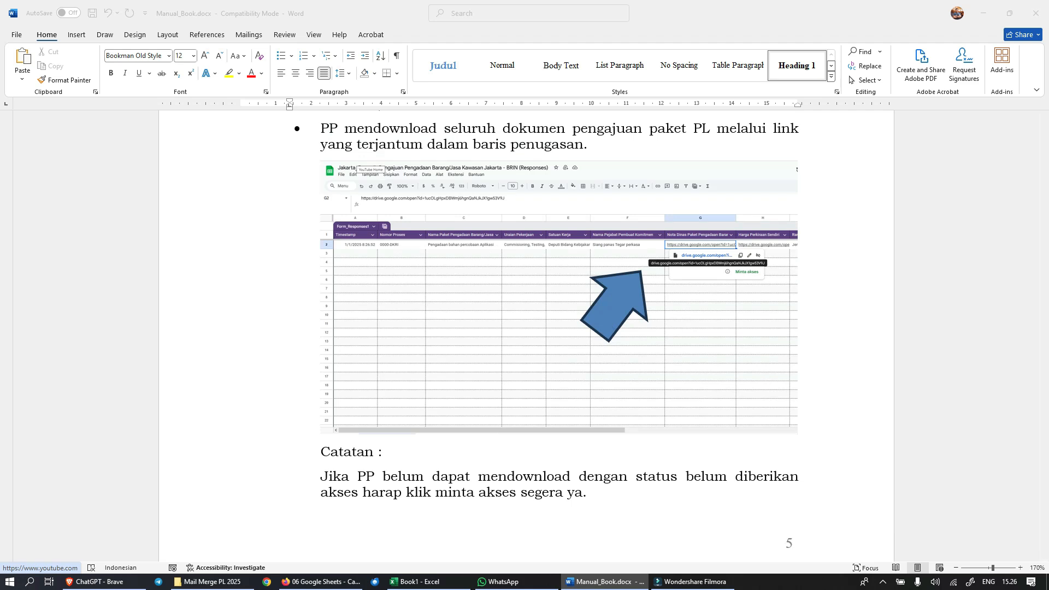
scroll(525, 328, down, 3)
scroll(525, 328, down, 3)
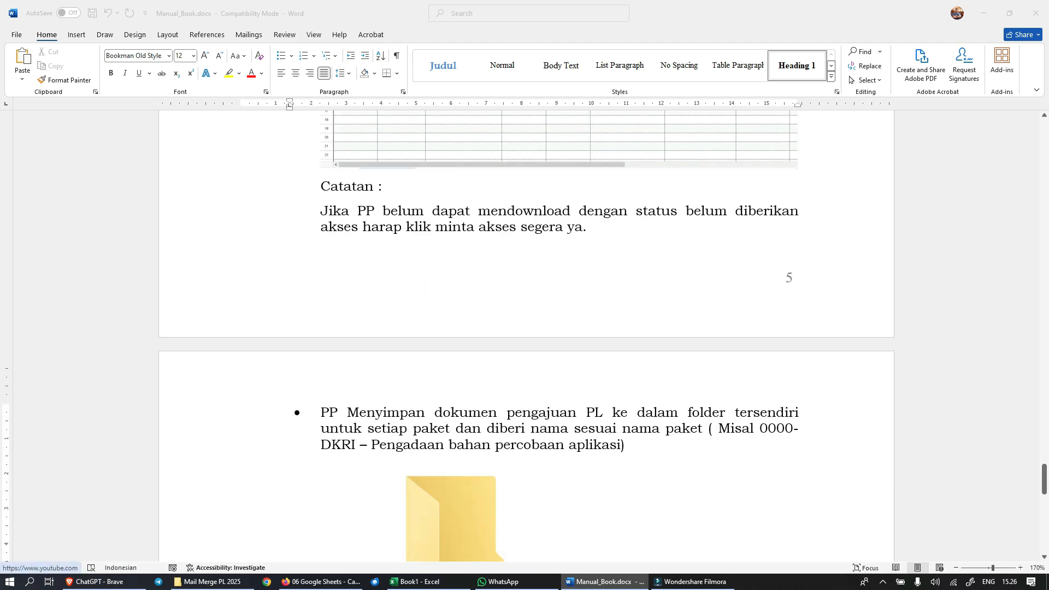
Step: Read the package folder naming example, the Mail Merge processing instruction and the Penutup section through the manual's last page
scroll(524, 328, down, 4)
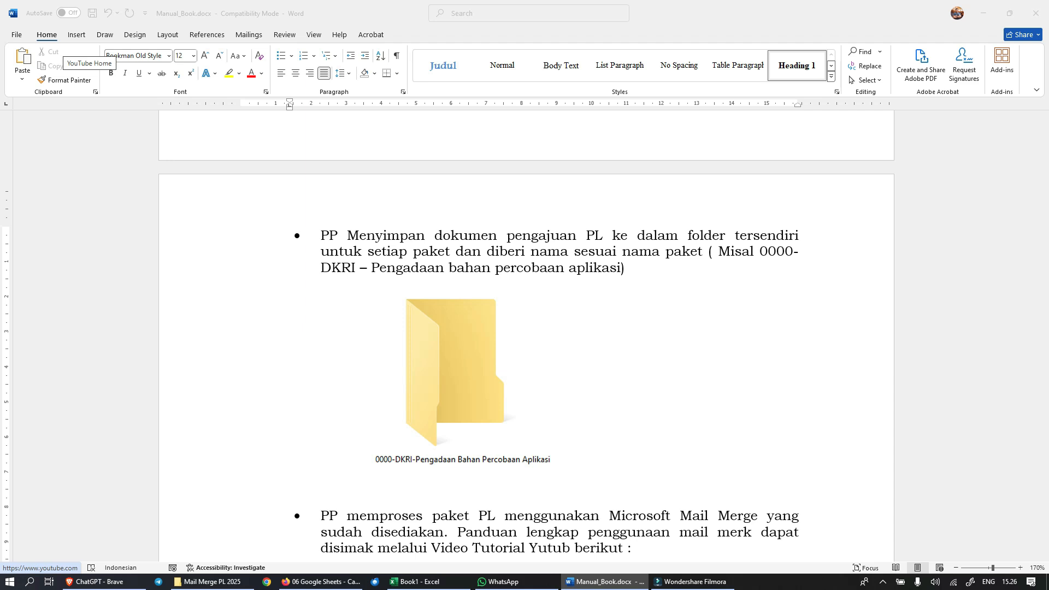
scroll(524, 333, down, 2)
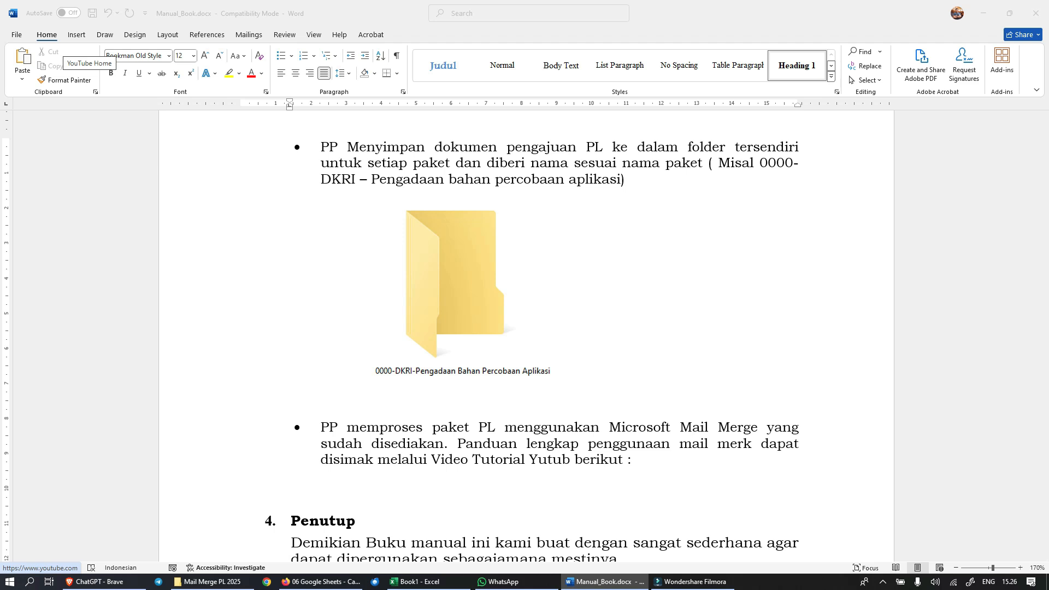
scroll(526, 328, down, 3)
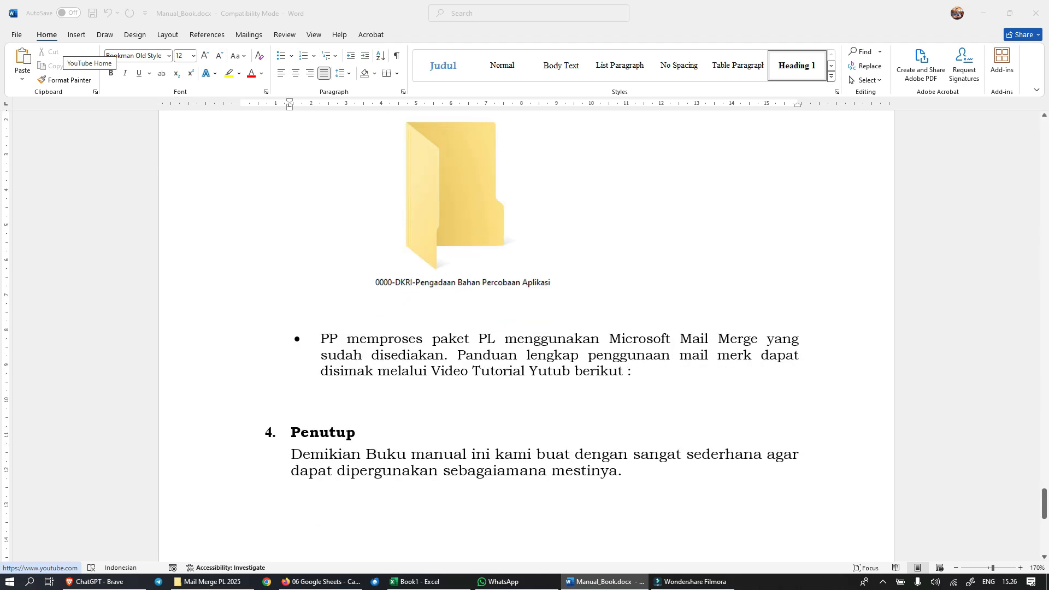
scroll(526, 328, up, 2)
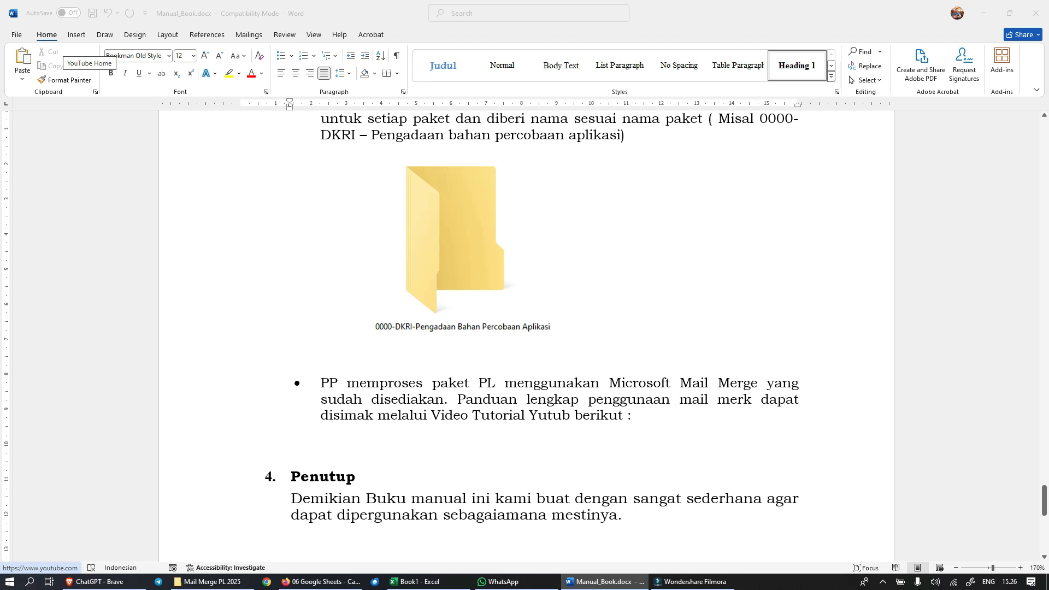
scroll(527, 328, down, 3)
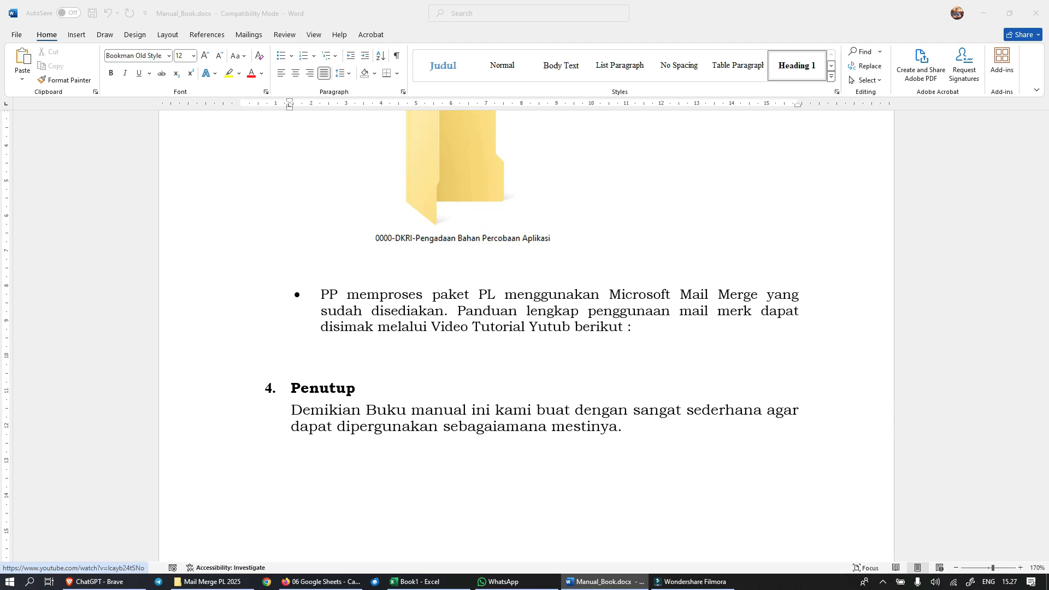
scroll(525, 327, down, 6)
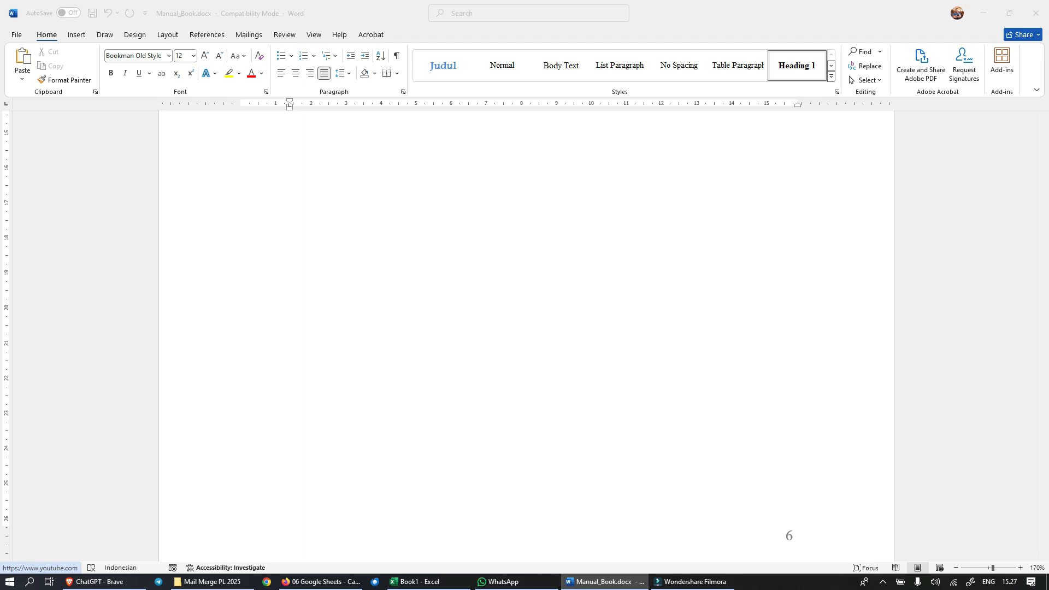
Step: Minimize the manual, open 00 Data Entri 2025.xlsm from the Mail Merge PL 2025 folder in Excel, and select the Nama PP value under PROFILE
click(983, 12)
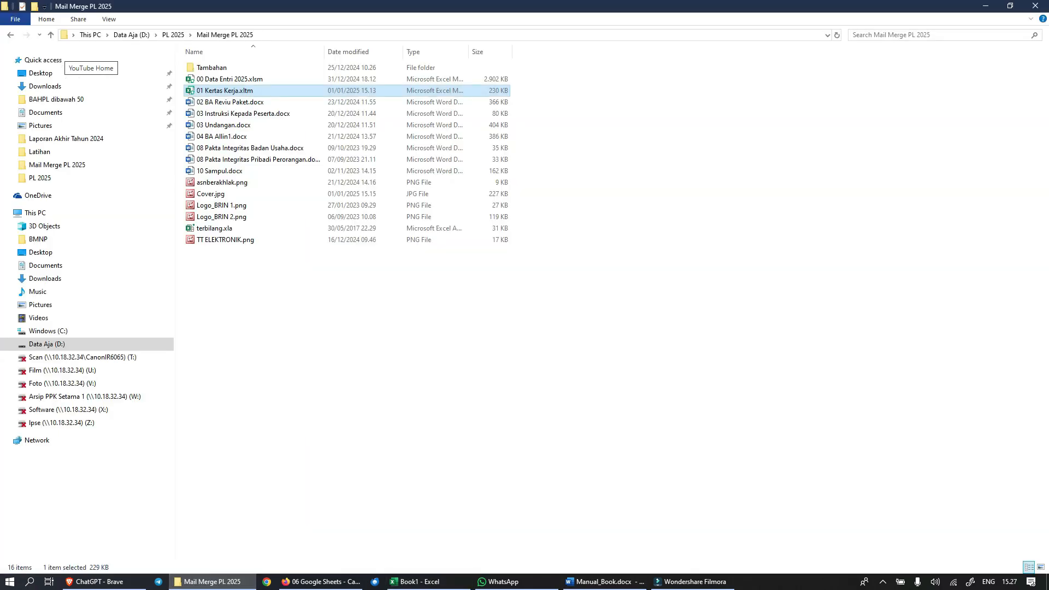
click(710, 273)
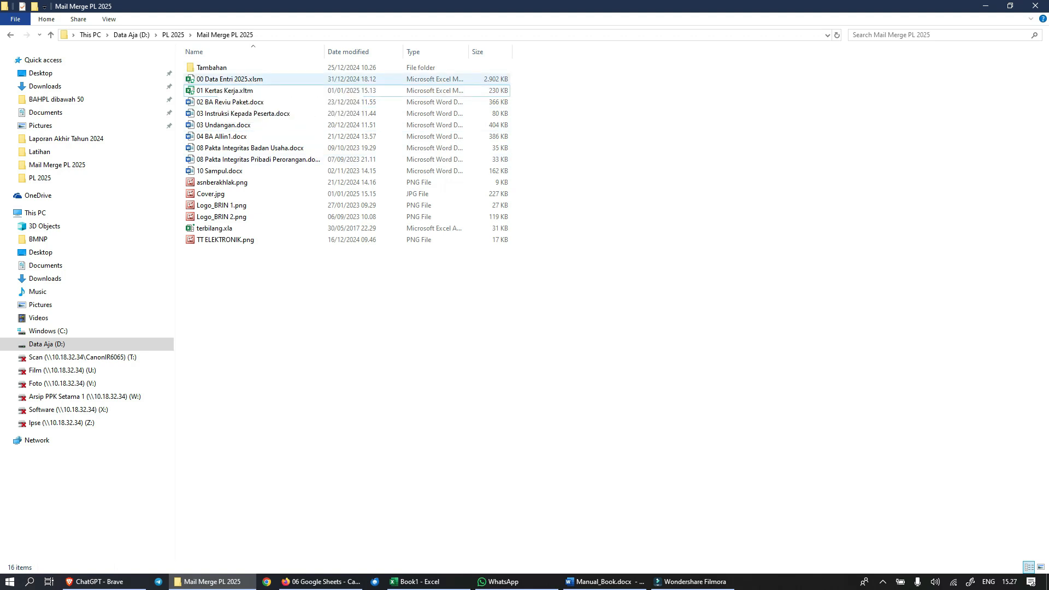
double_click(230, 79)
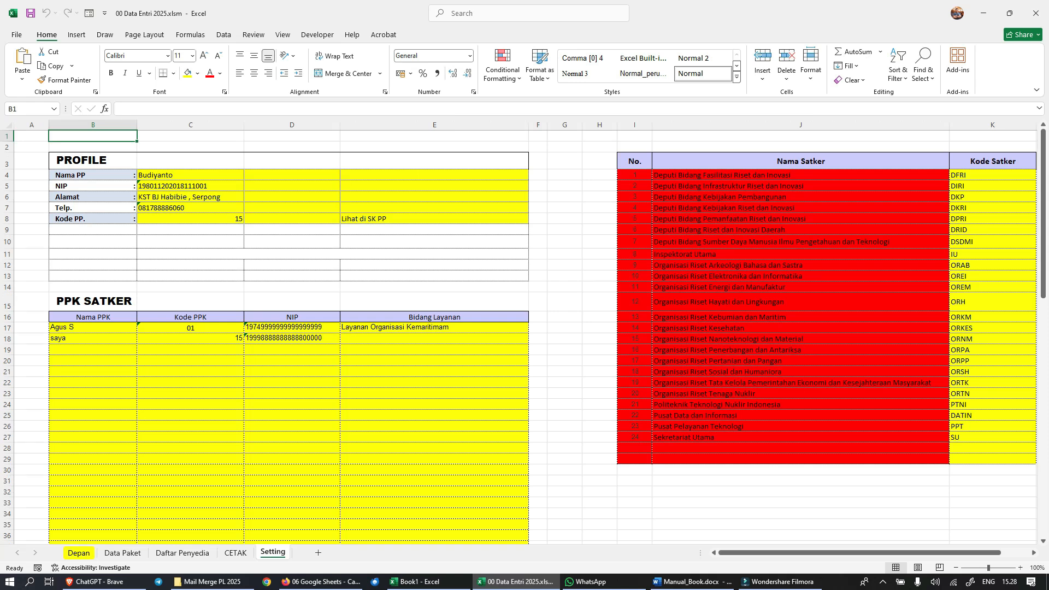
click(190, 176)
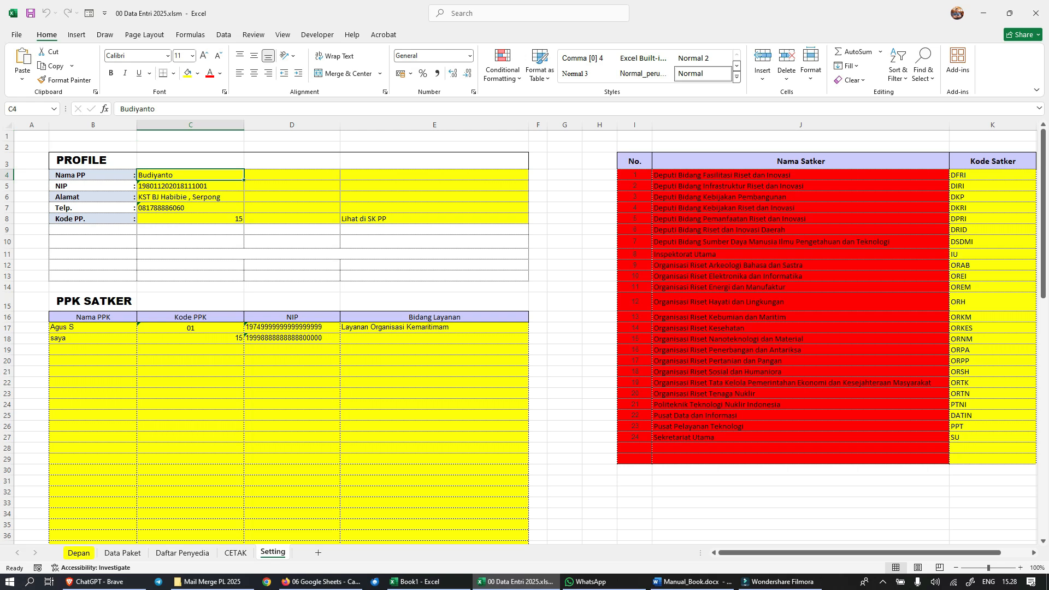
Step: Go through the NIP, Alamat and Telp. values in the PROFILE block of the Setting sheet
click(190, 187)
click(191, 198)
click(191, 209)
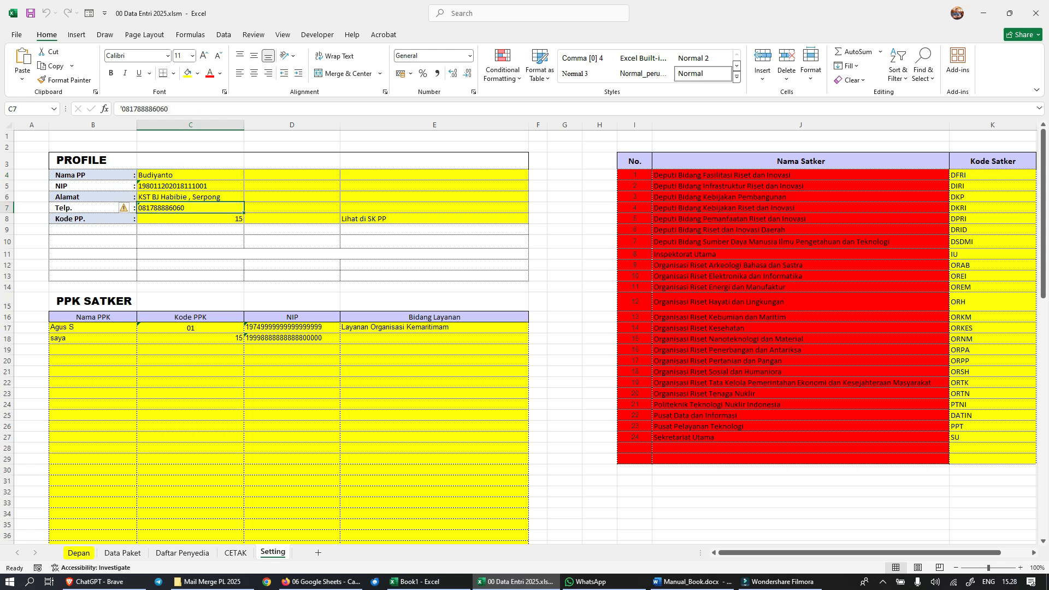
Step: Set the Kode PP. value in the PROFILE block to 10
click(190, 219)
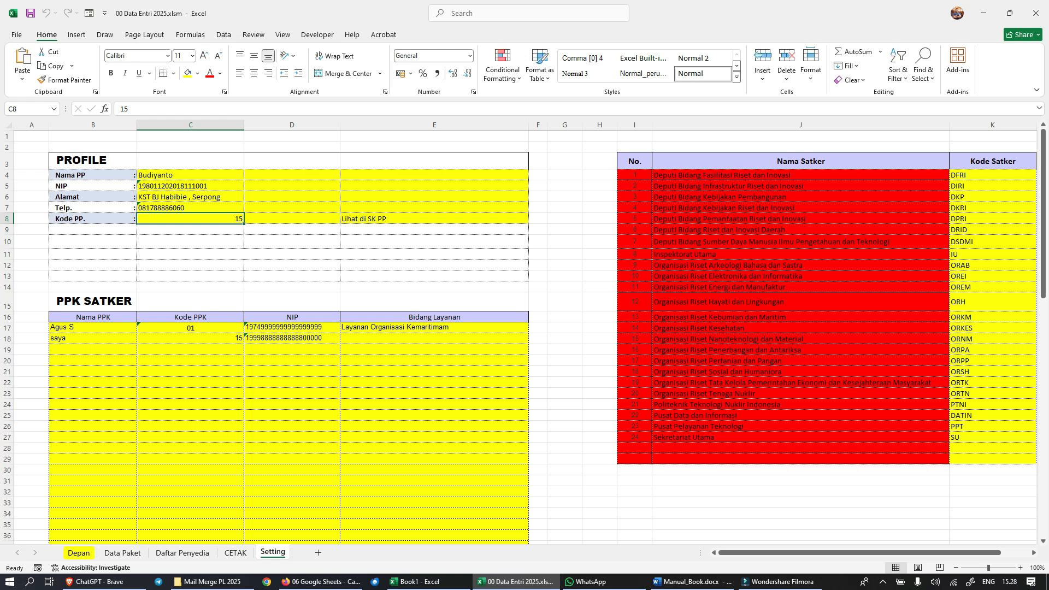
key(alt+Tab)
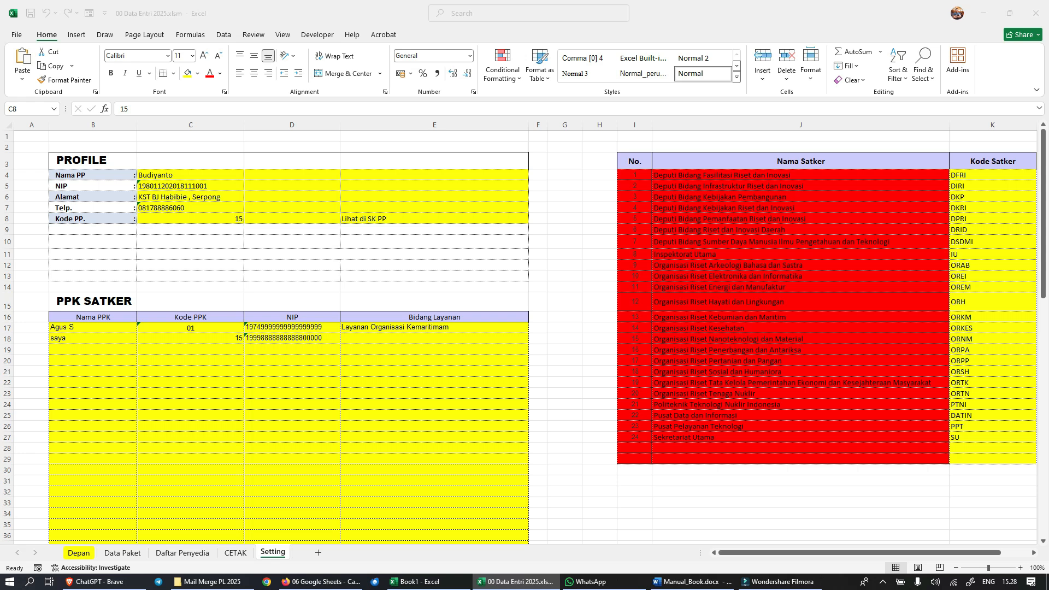
double_click(124, 109)
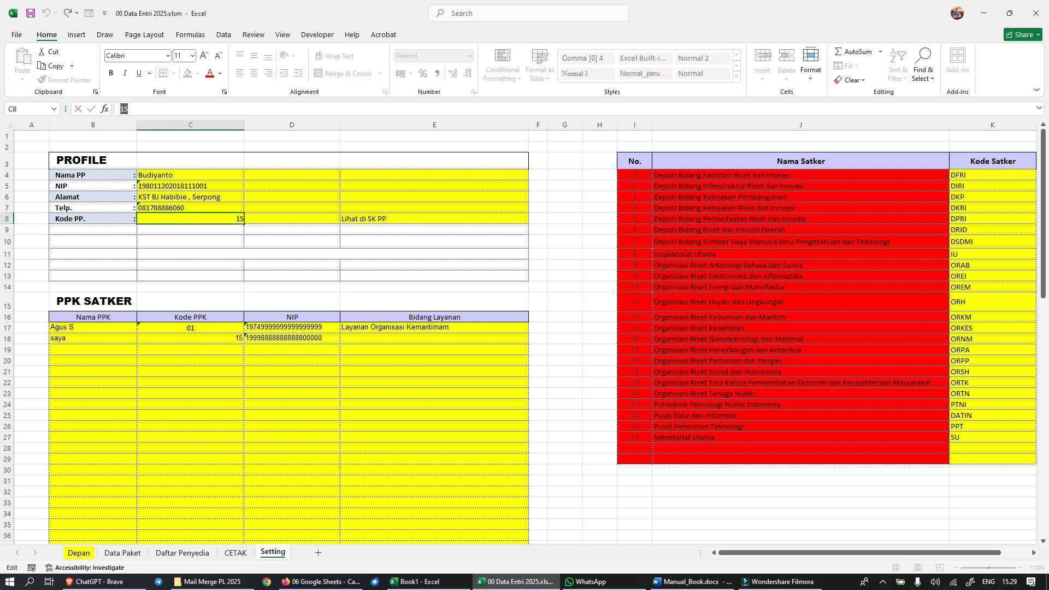
text(10)
click(435, 276)
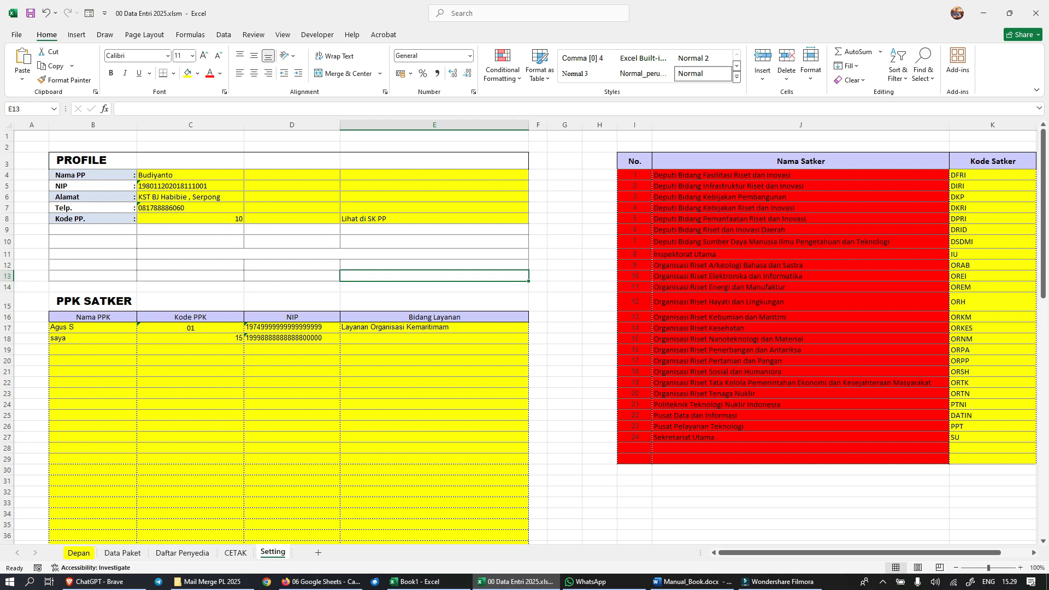
Step: Examine the Nama Satker code table and the Anggaran list with its empty Nama Anggaran rows on the Setting sheet
drag(855, 553, 883, 552)
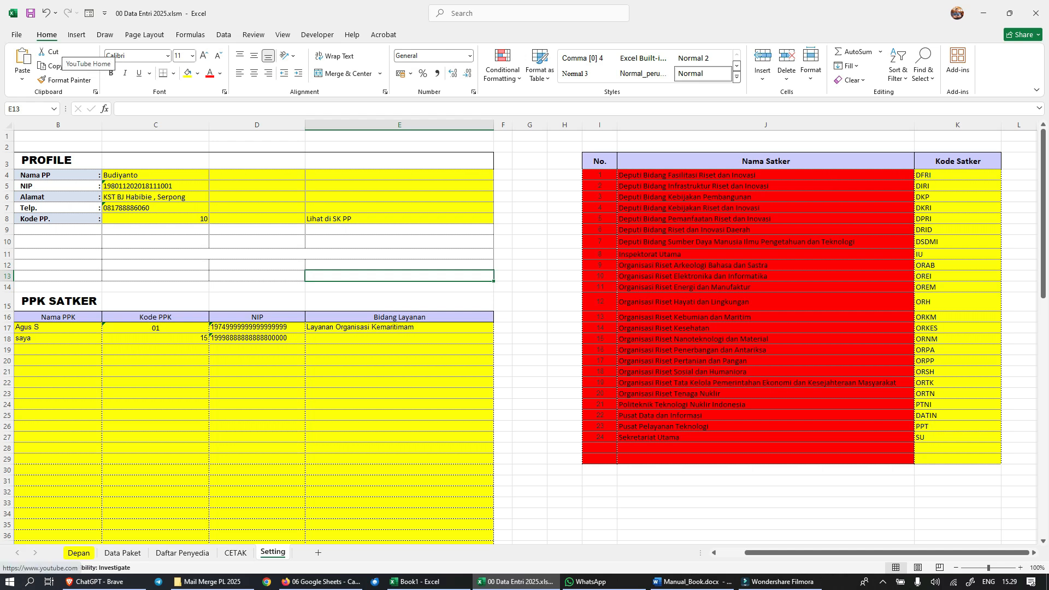
scroll(525, 333, down, 20)
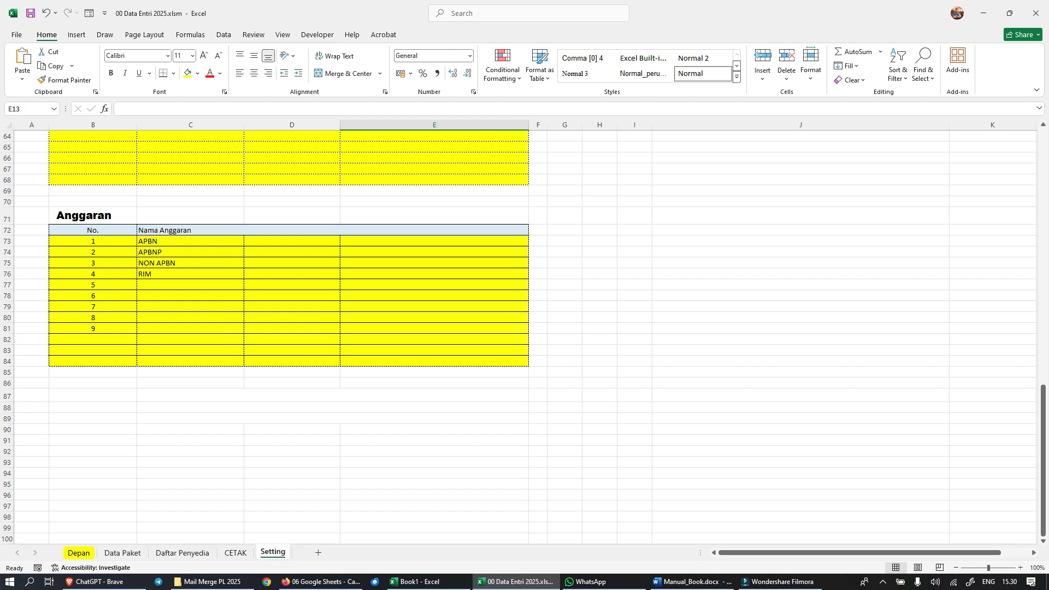
click(191, 295)
click(190, 284)
click(190, 307)
click(190, 285)
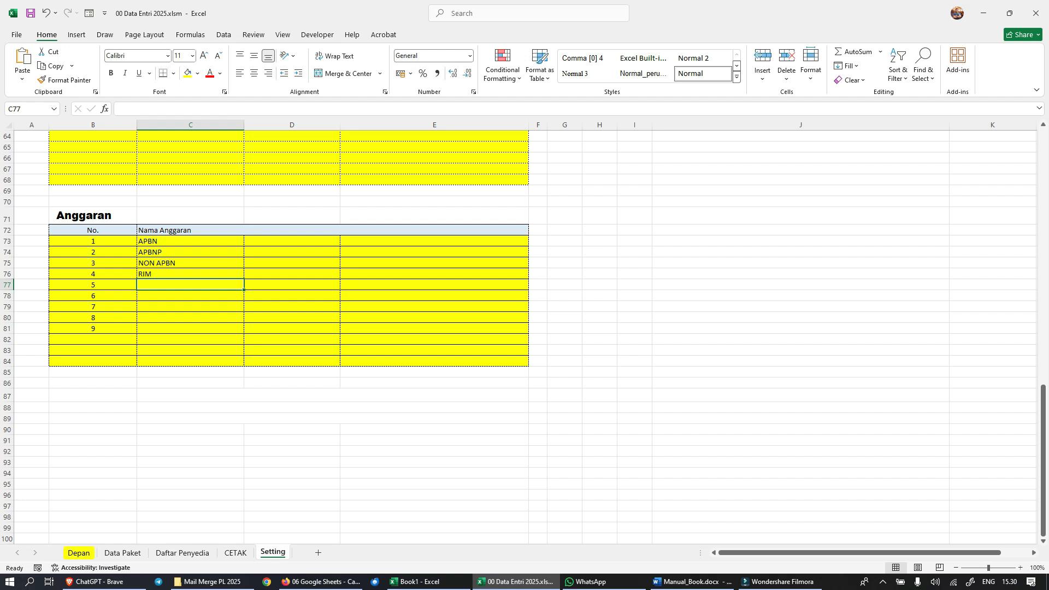
scroll(274, 327, up, 3)
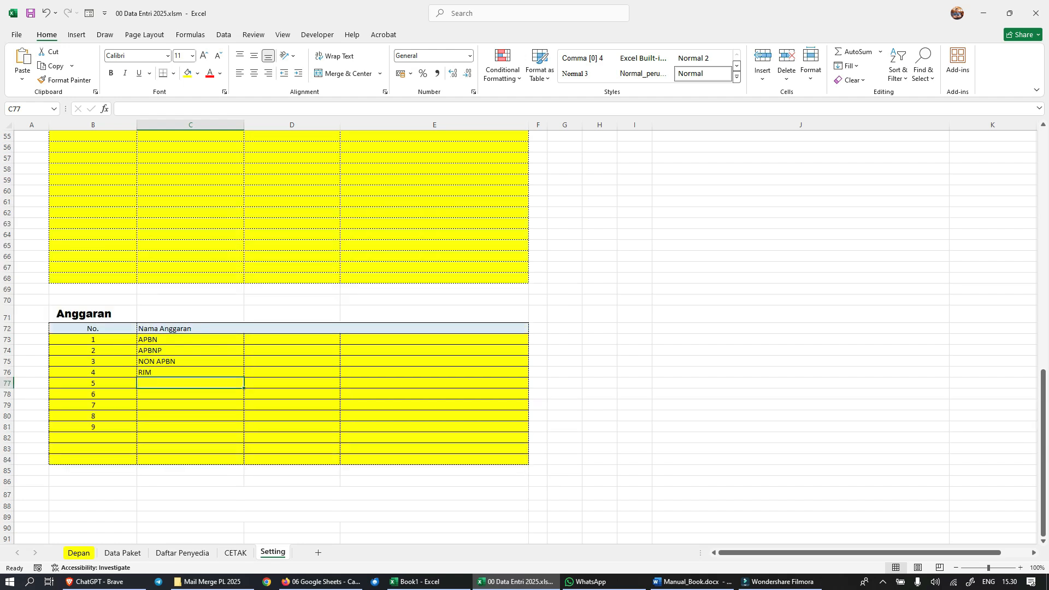
scroll(525, 328, up, 11)
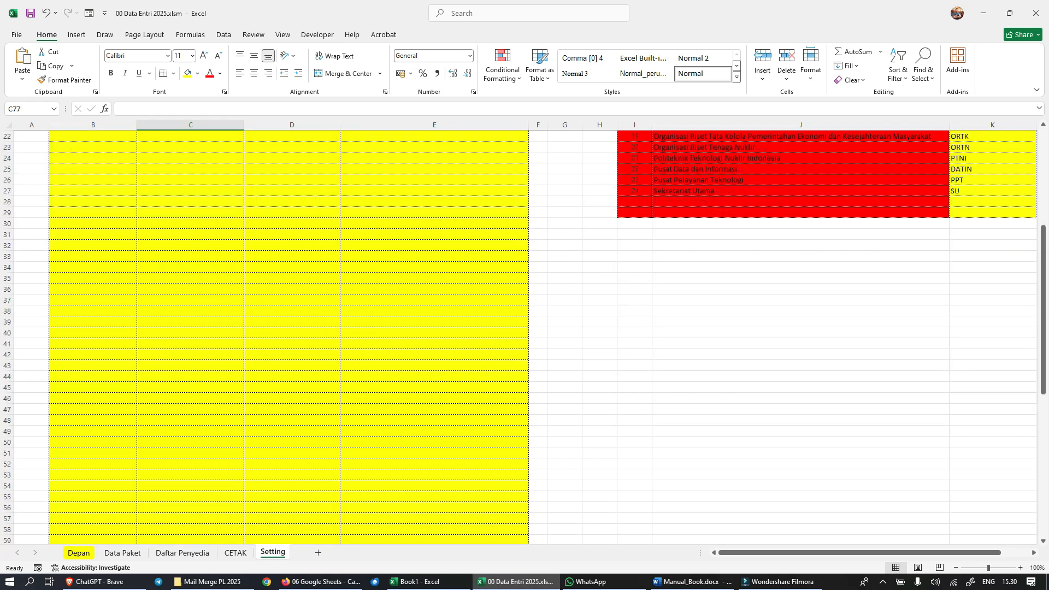
scroll(524, 328, down, 6)
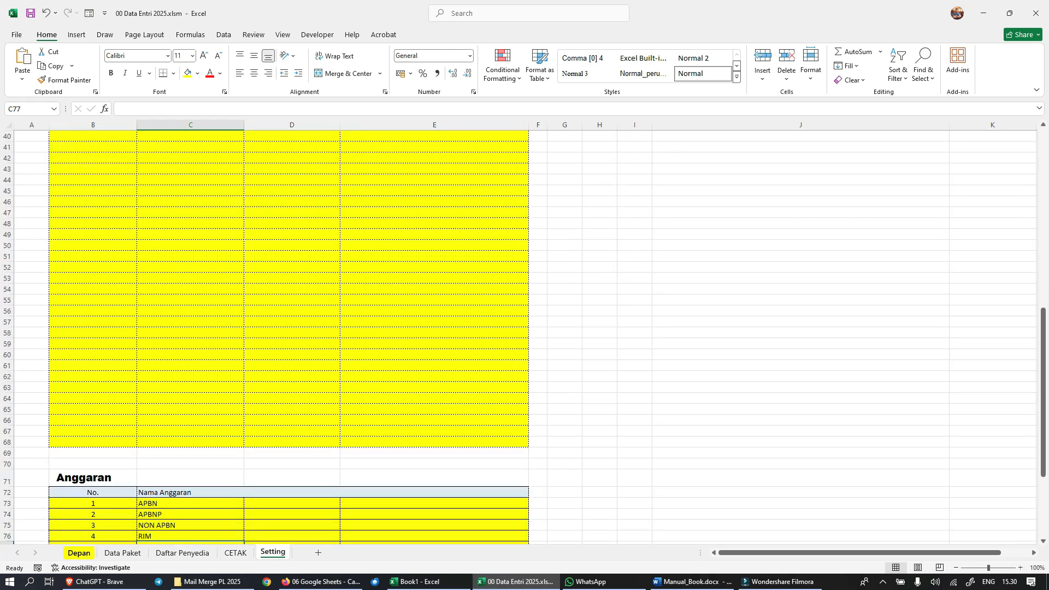
Step: Show the Depan sheet and check the VBA options under Macro Settings in the Trust Center
click(79, 553)
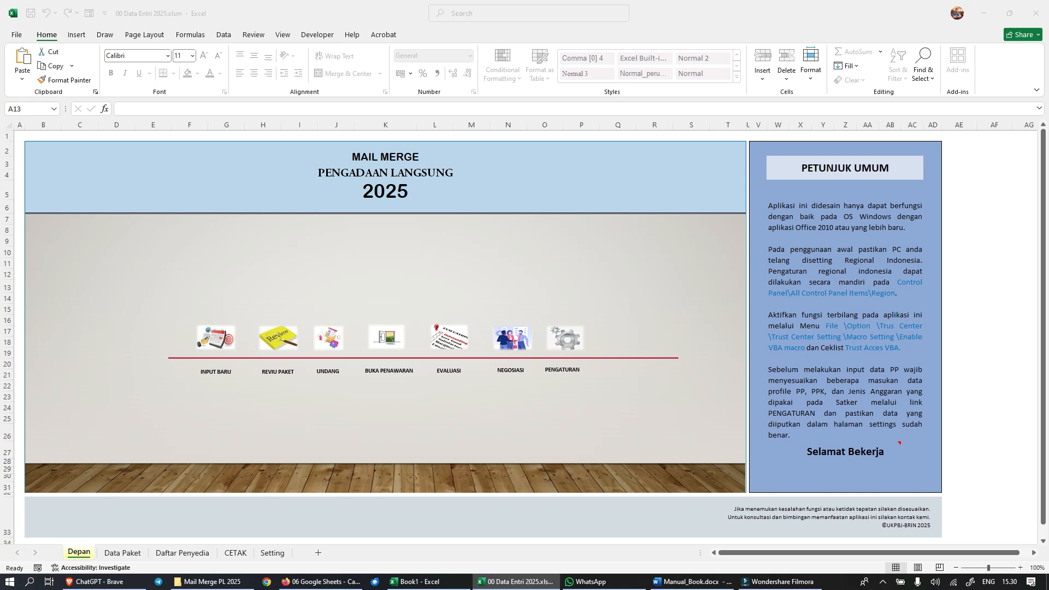
click(16, 35)
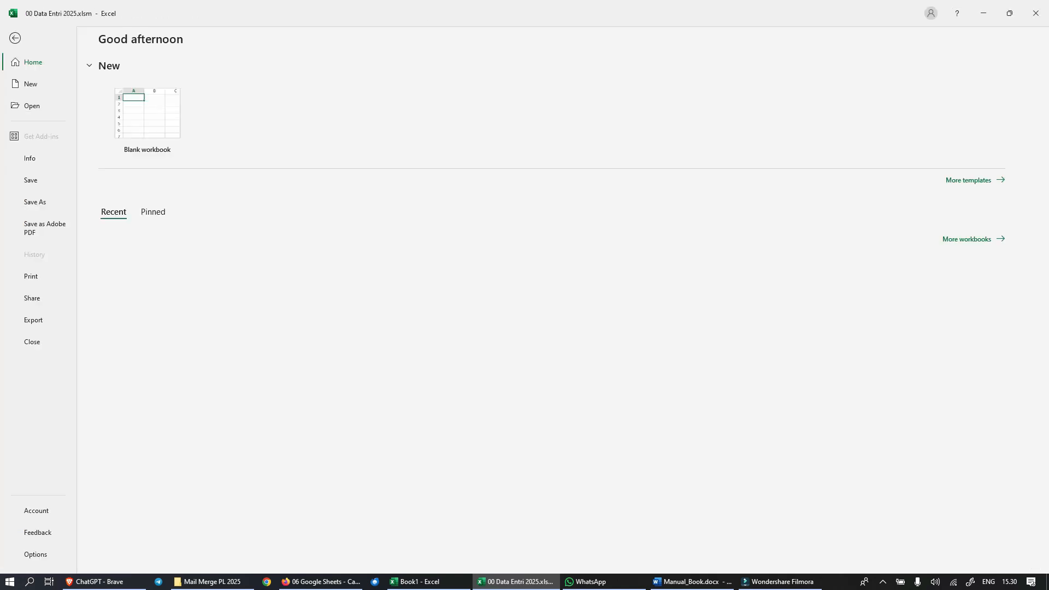
click(16, 35)
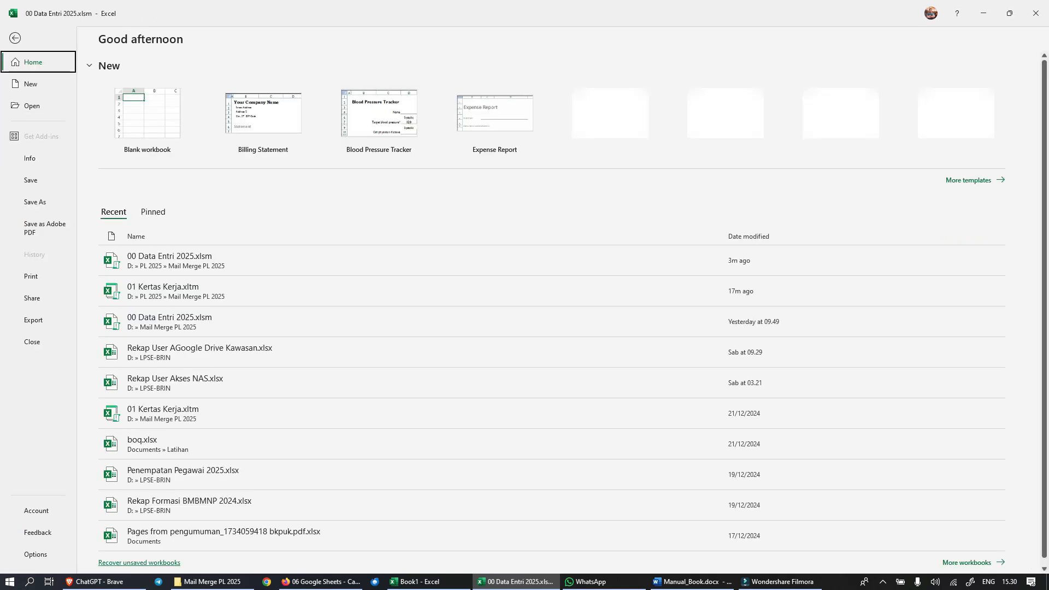
click(35, 555)
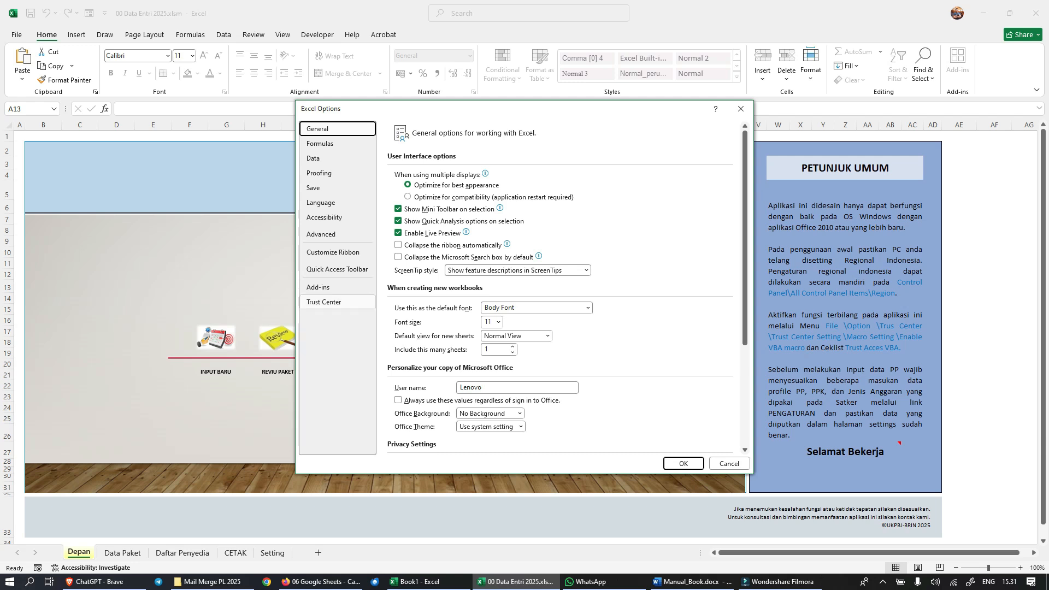
click(337, 303)
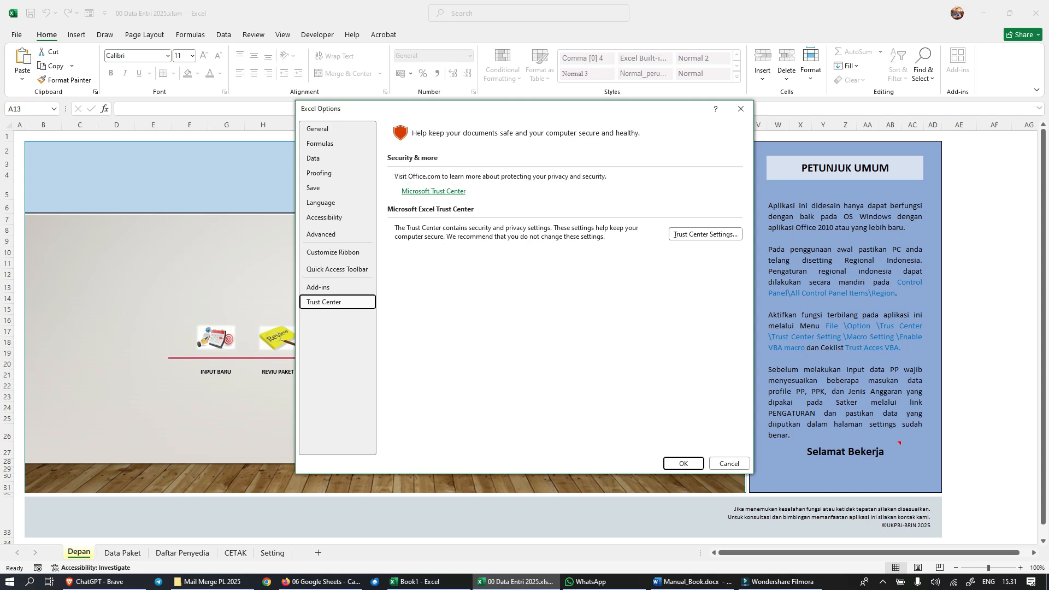
click(705, 234)
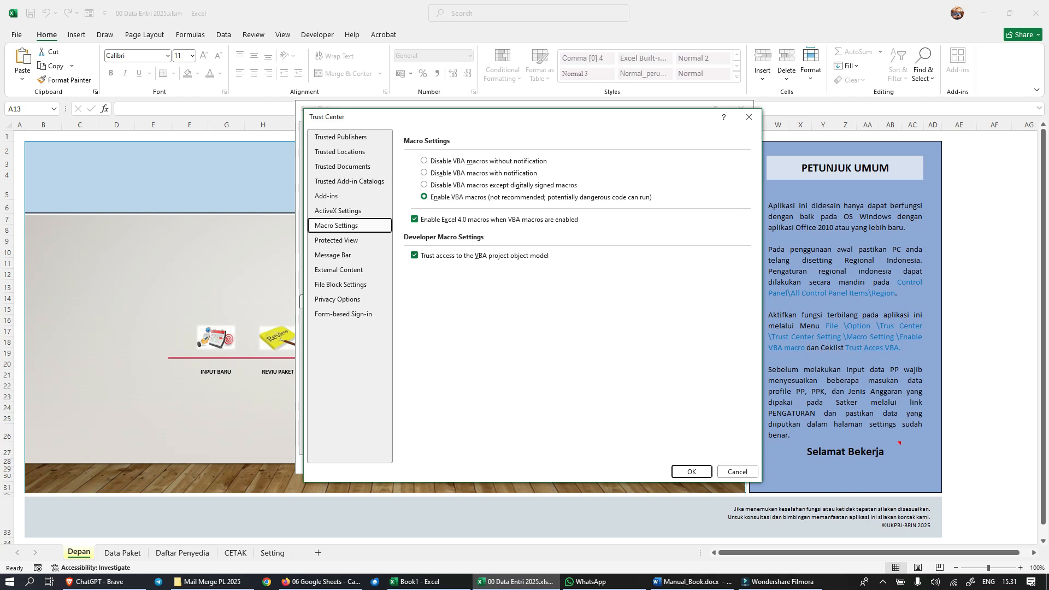
key(Return)
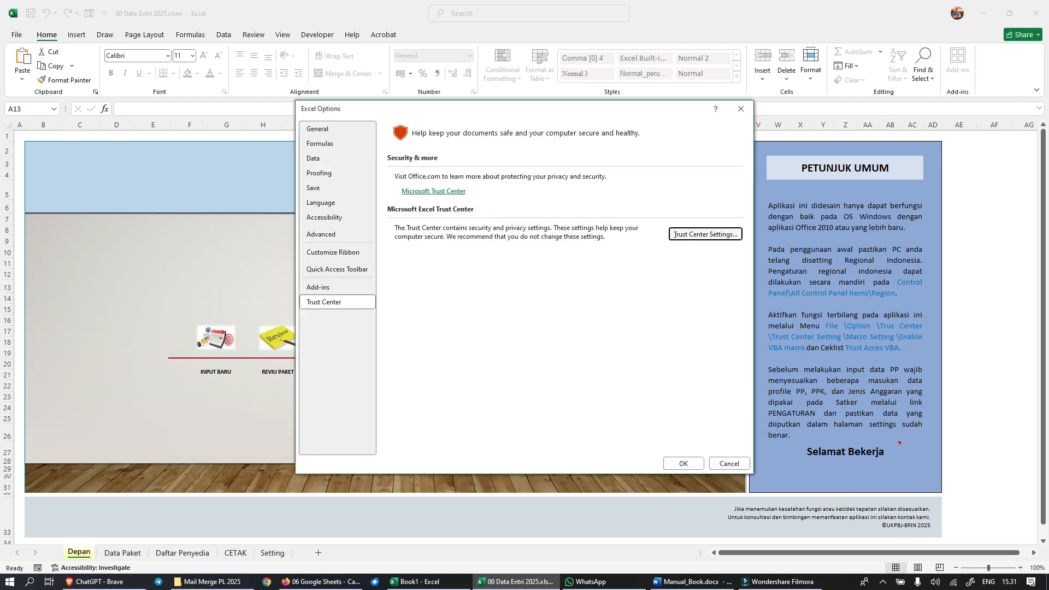
Step: Check the Terbilang entry among the Excel add-ins and browse drive C: for terbilang.xla without loading it again
click(337, 287)
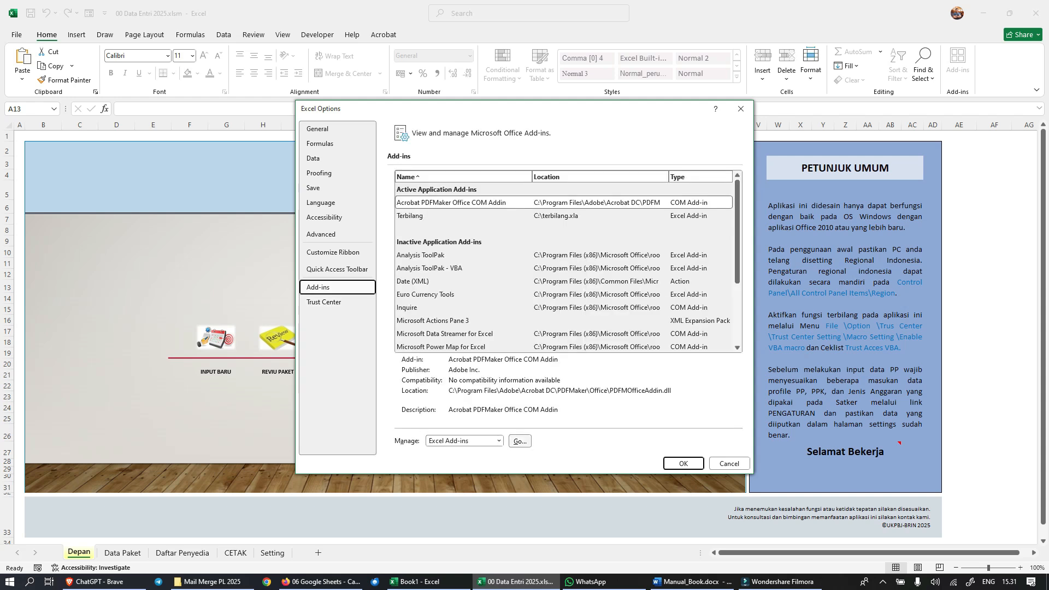
key(alt+g)
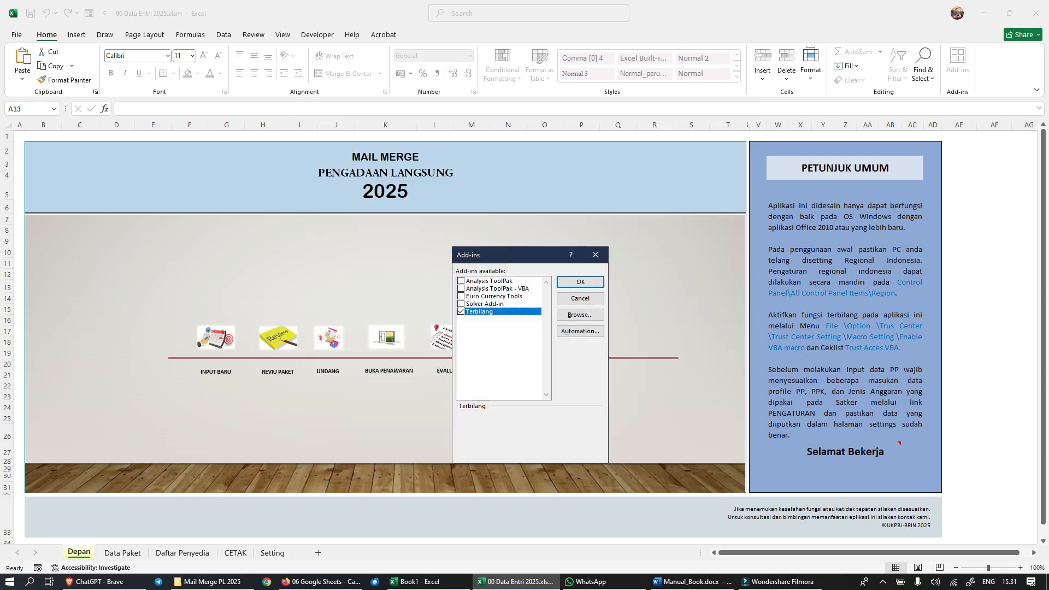
click(580, 315)
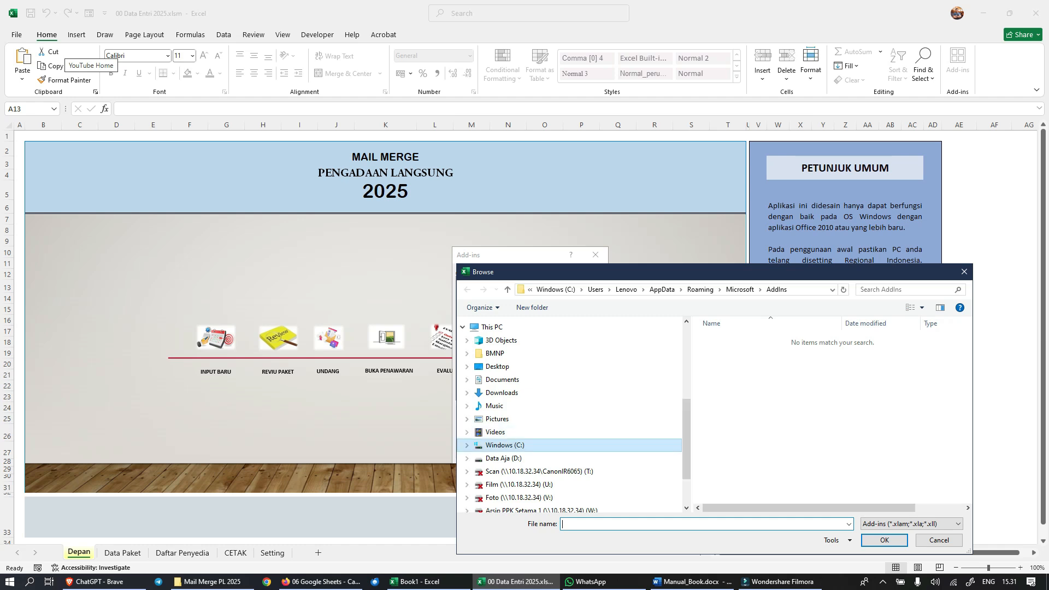
click(499, 445)
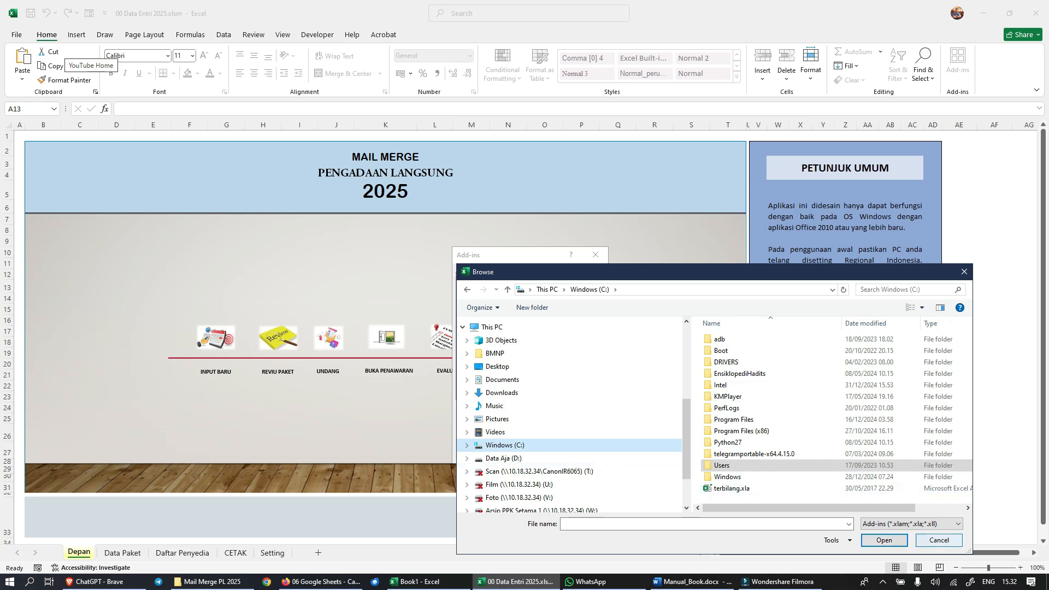
click(939, 540)
click(581, 282)
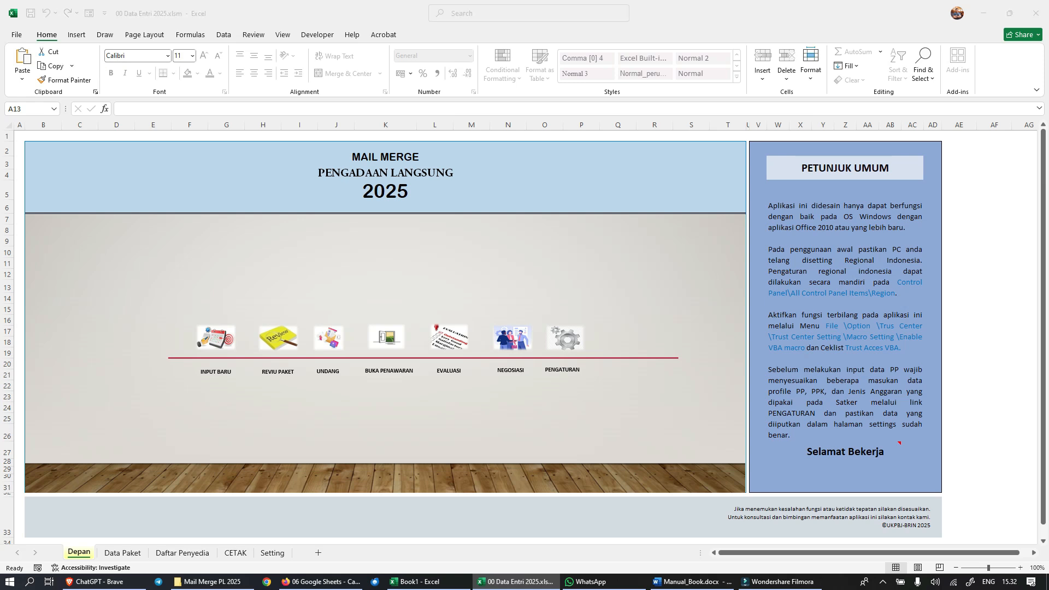
Step: Show the first columns of the Data Paket sheet and copy cells B2:D2 from the Serpong form responses spreadsheet in the browser
click(278, 339)
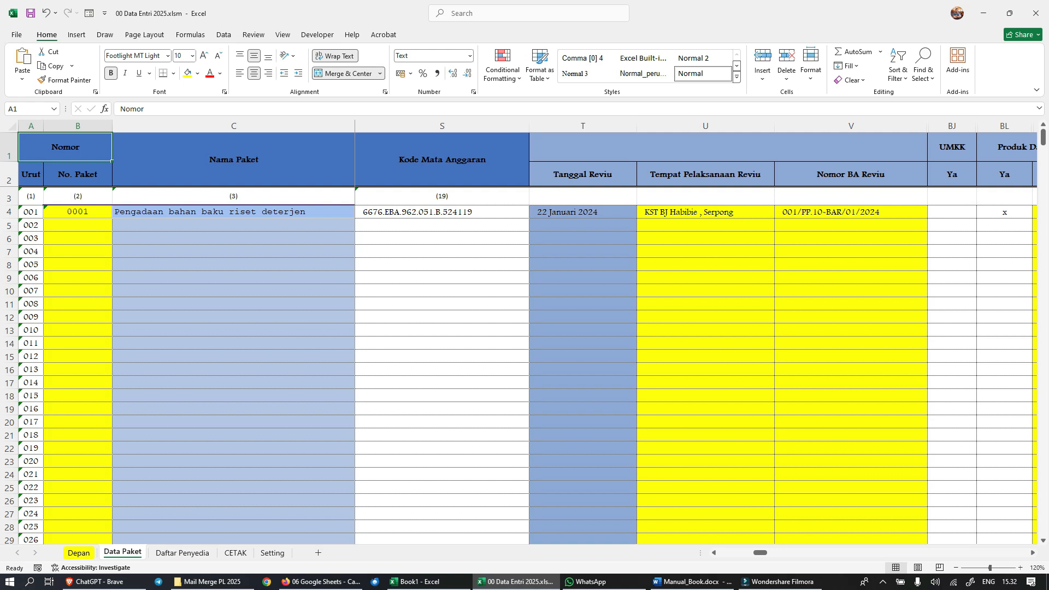
drag(760, 552, 725, 552)
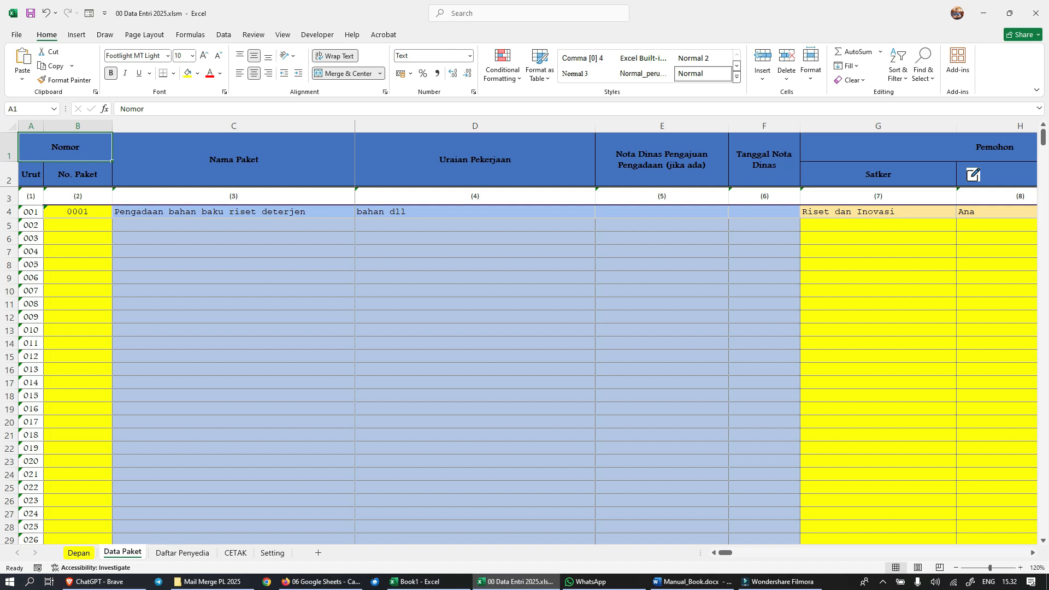
click(321, 582)
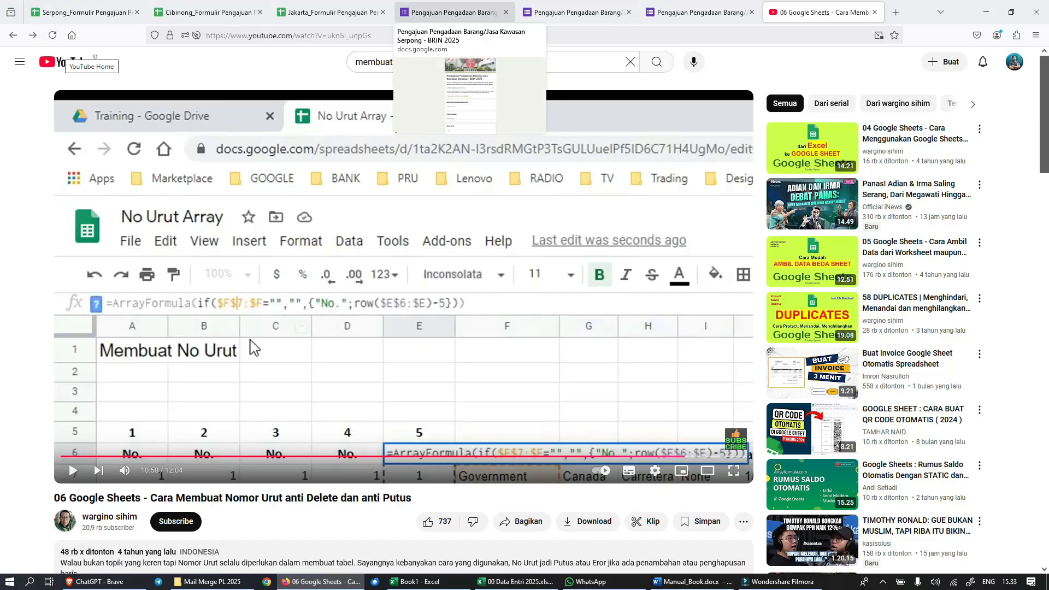
click(456, 12)
click(82, 12)
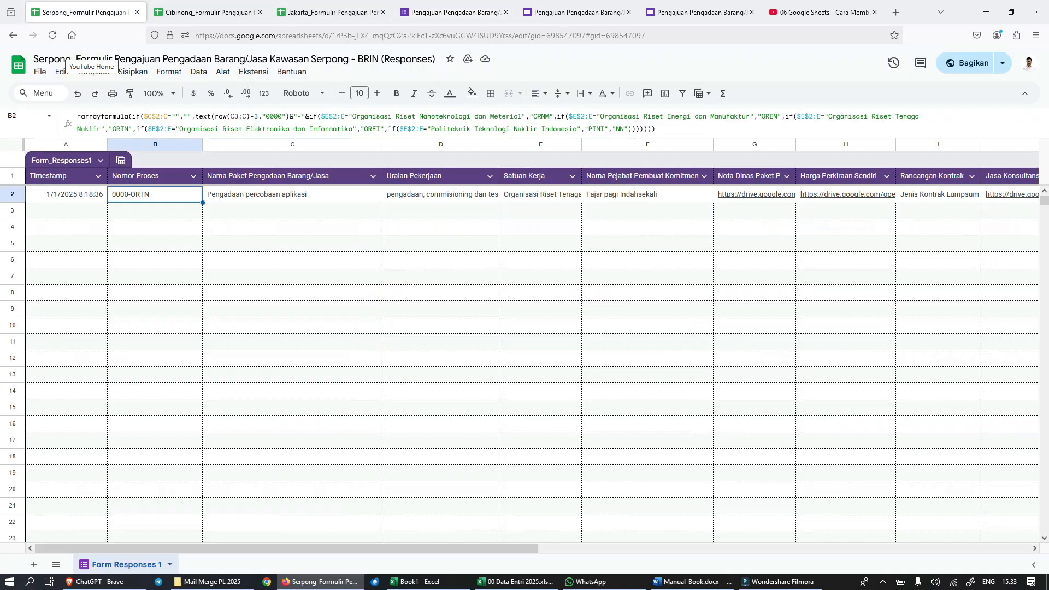
click(440, 359)
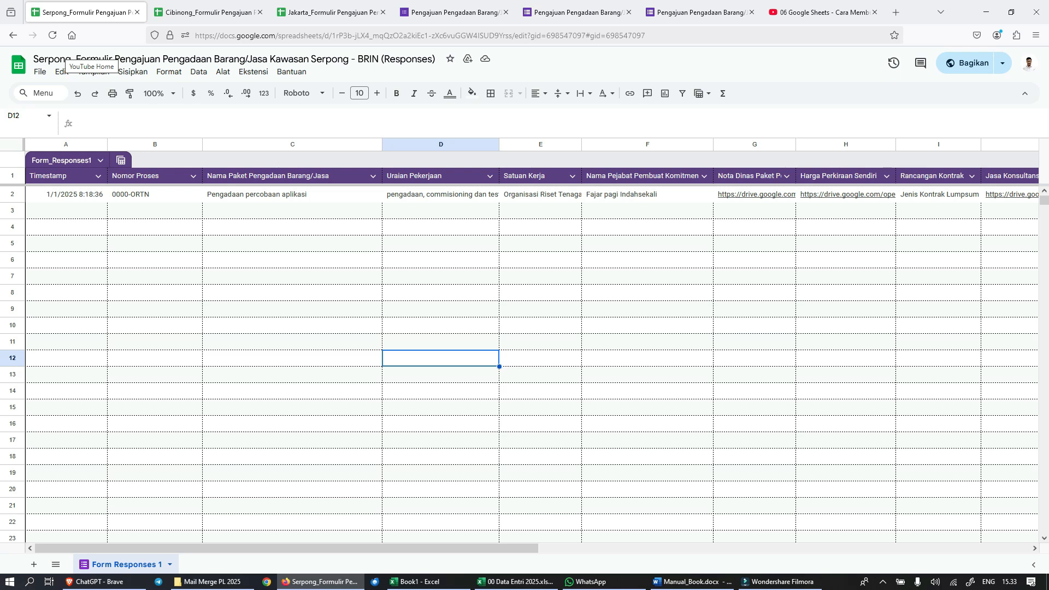
click(155, 195)
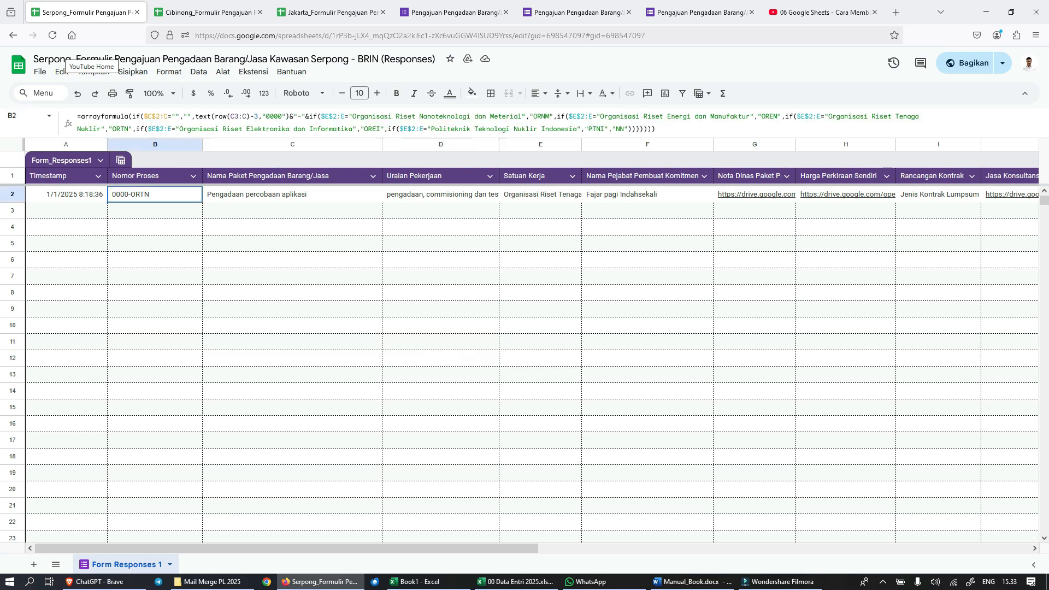
drag(155, 195, 437, 197)
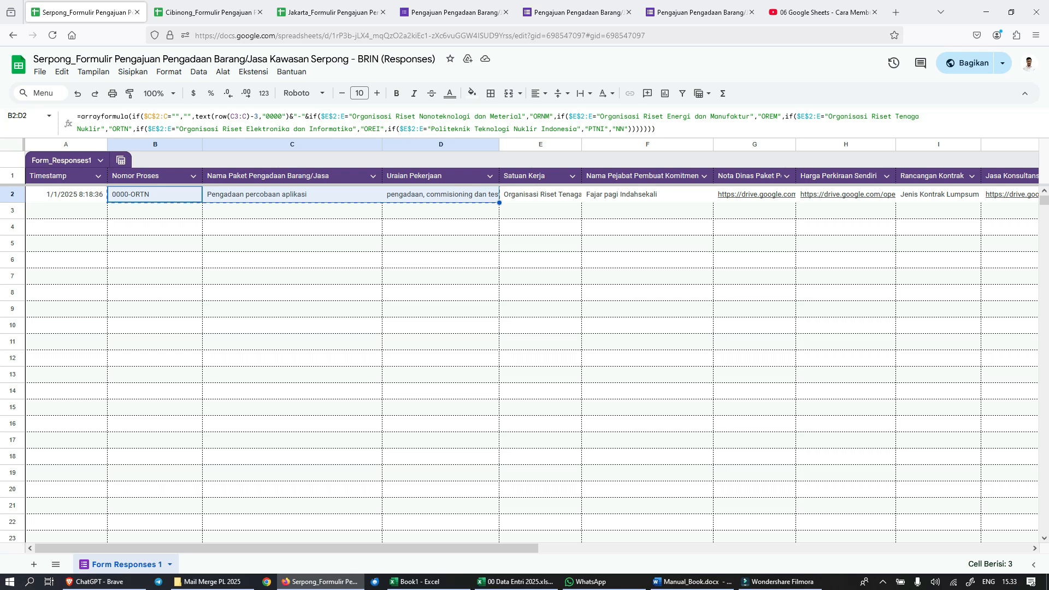
Step: Switch back to 00 Data Entri 2025.xlsm in Excel and paste the copied process number, package name and job description starting at B4
mouse_move(514, 581)
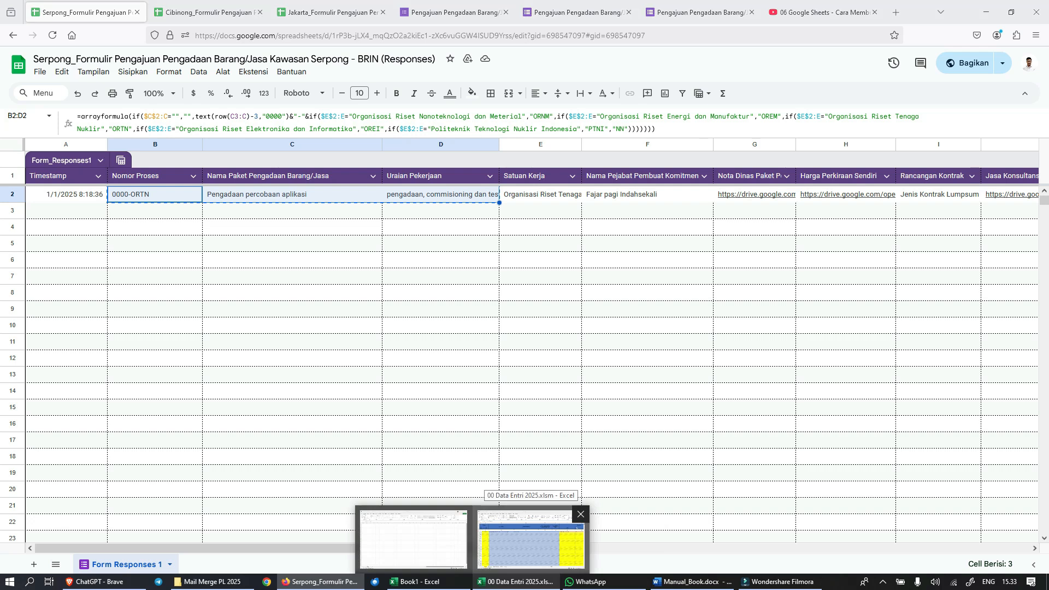
click(530, 538)
click(77, 212)
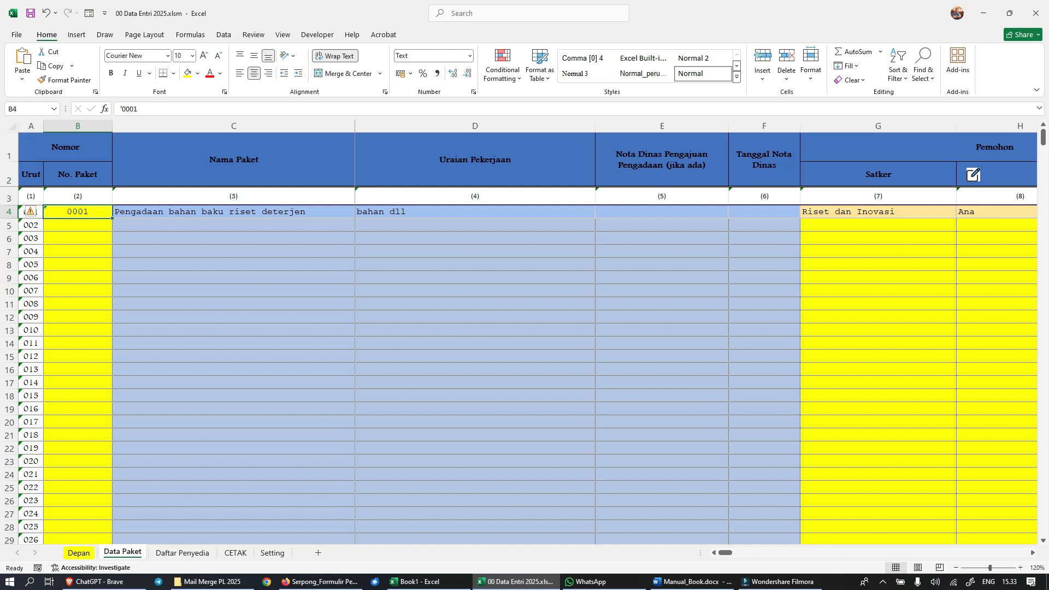
text(0000-ORTN	Pengadaan percobaan aplikasi	pengadaan, commisioning dan testing serta training)
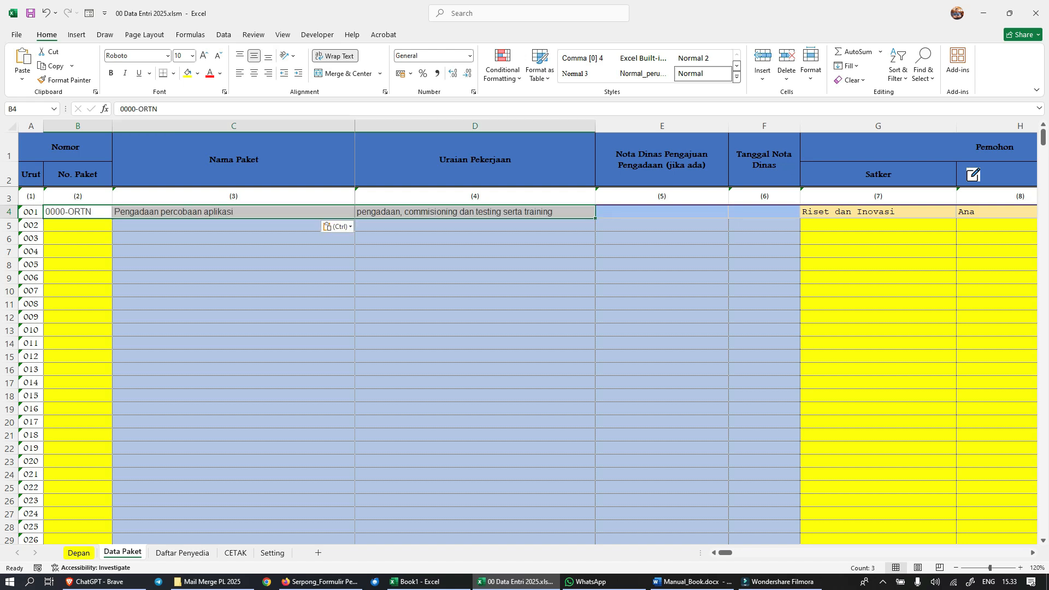
click(475, 330)
drag(77, 212, 475, 239)
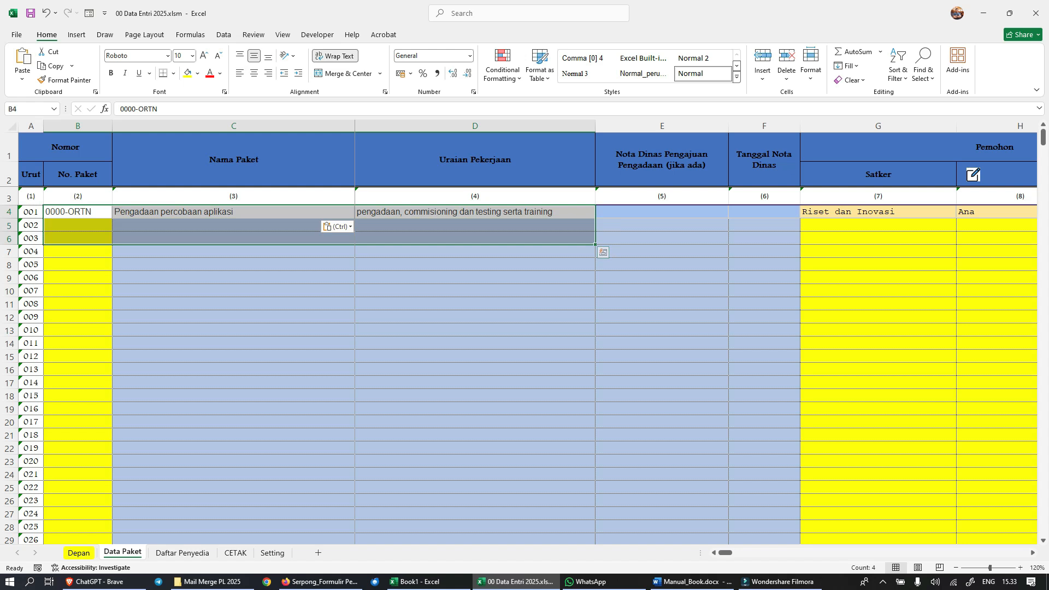
click(661, 356)
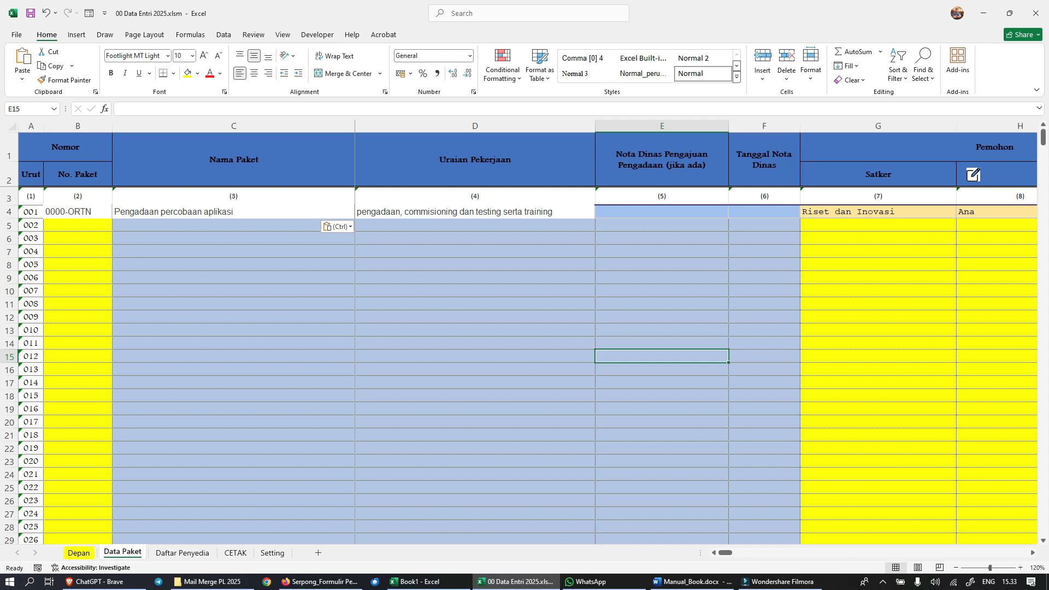
Step: Review the Nota Dinas, Tanggal Nota Dinas, Satker and Nama PPK cells of package 001 in row 4
click(662, 212)
click(765, 212)
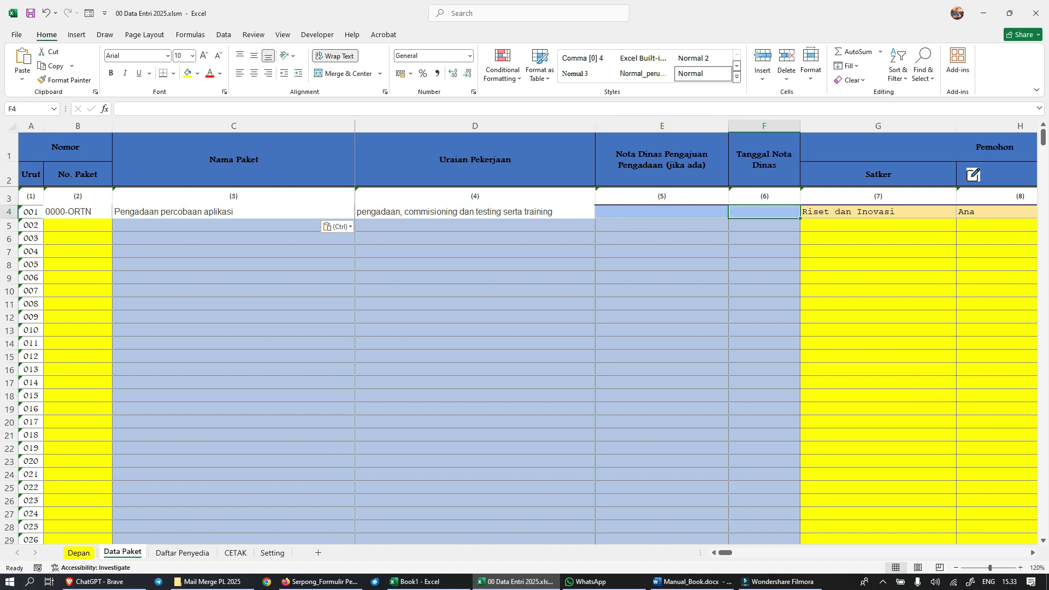
scroll(573, 328, right, 2)
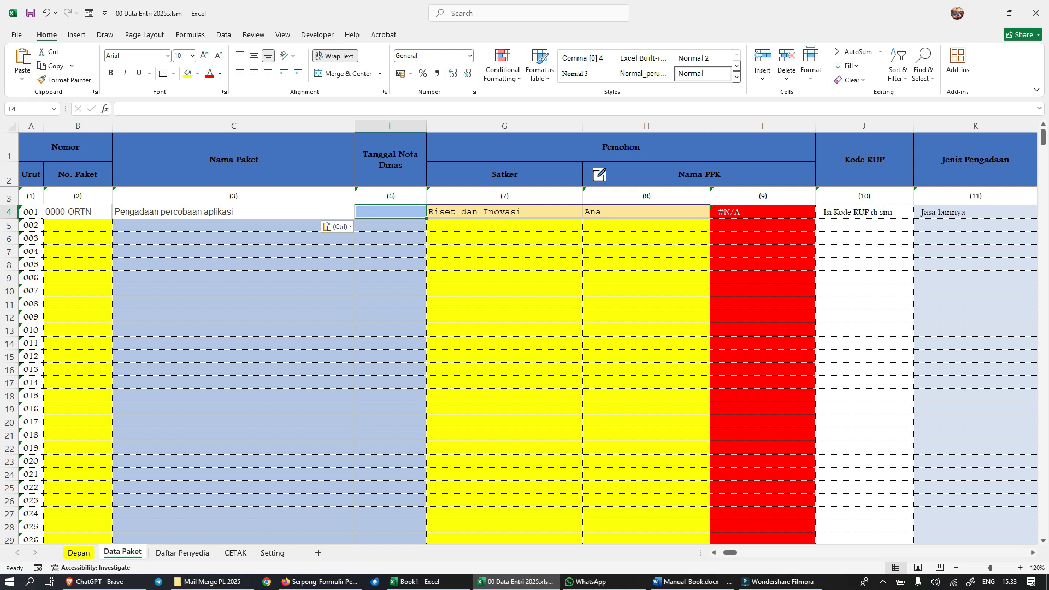
click(504, 212)
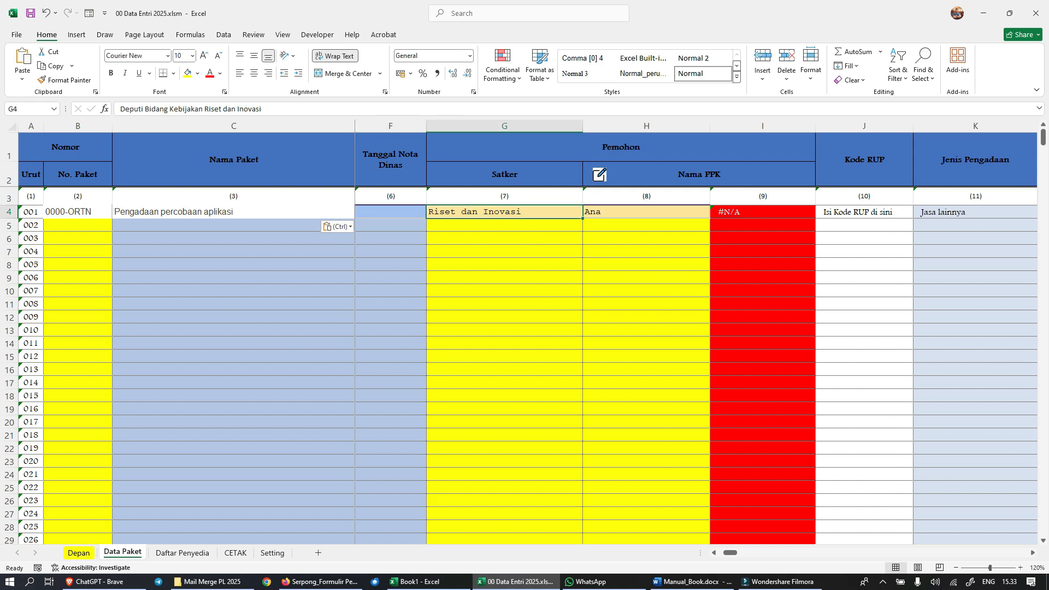
mouse_move(513, 581)
click(646, 213)
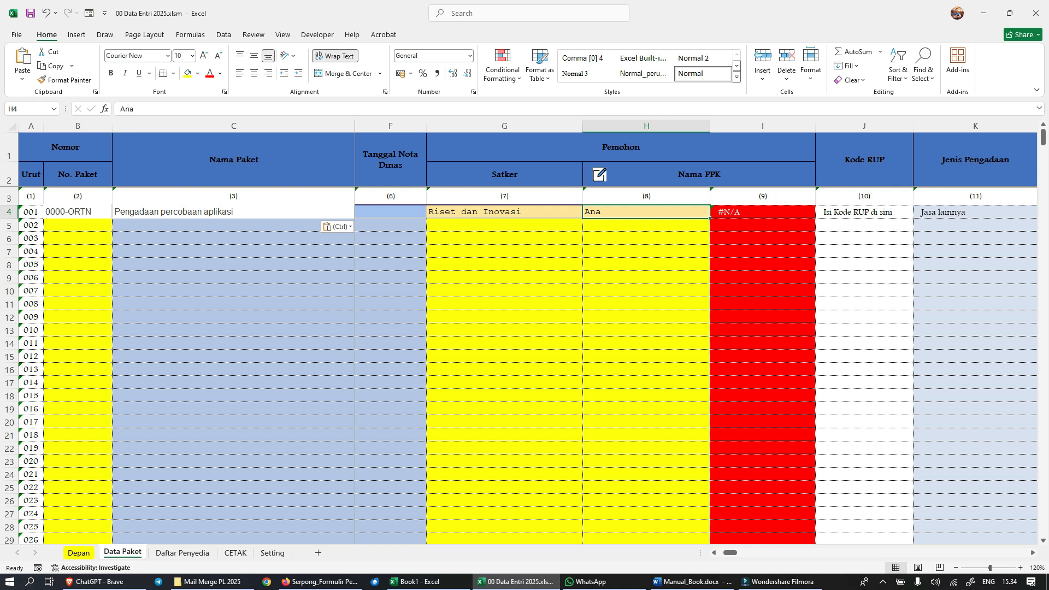
Step: Replace the lookup formula in I4 with the PPK's identification number
click(763, 212)
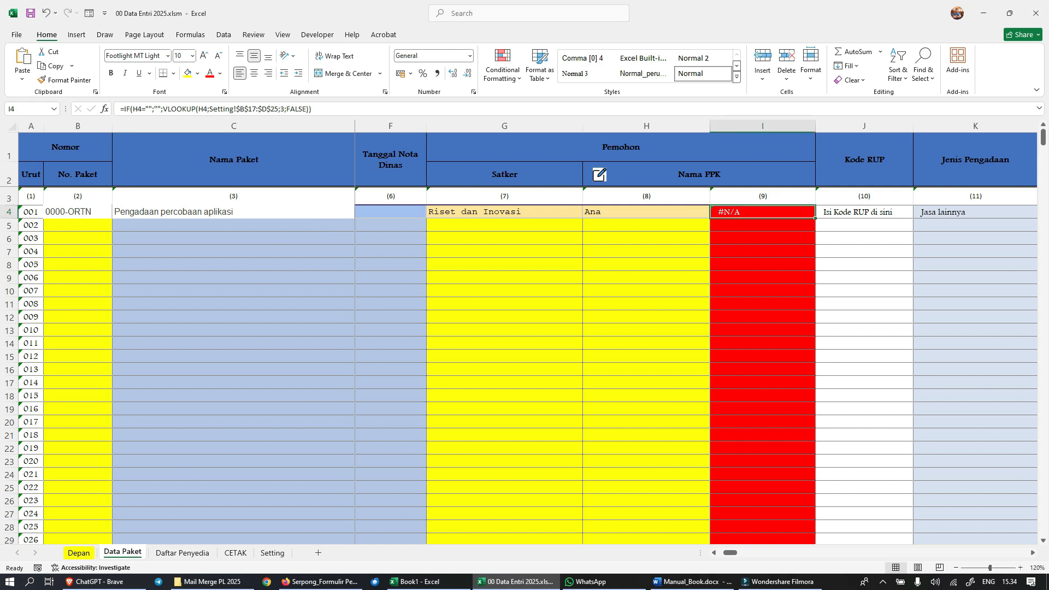
key(Return)
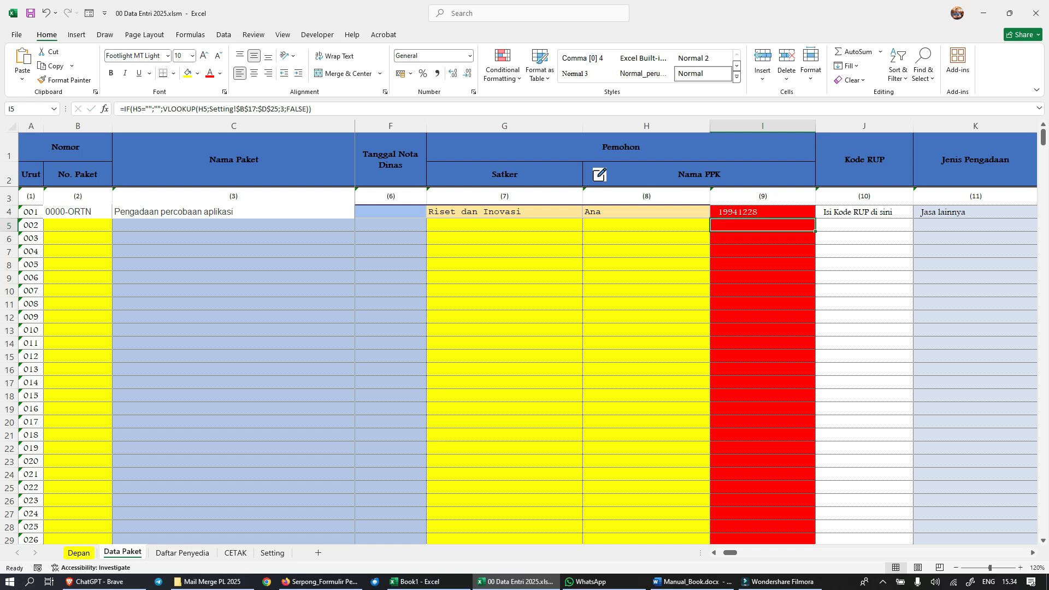
Step: Show the Kode RUP to Lokasi Pekerjaan columns, view the Serpong form responses in the browser, and return to 00 Data Entri 2025.xlsm in Excel
scroll(696, 332, right, 3)
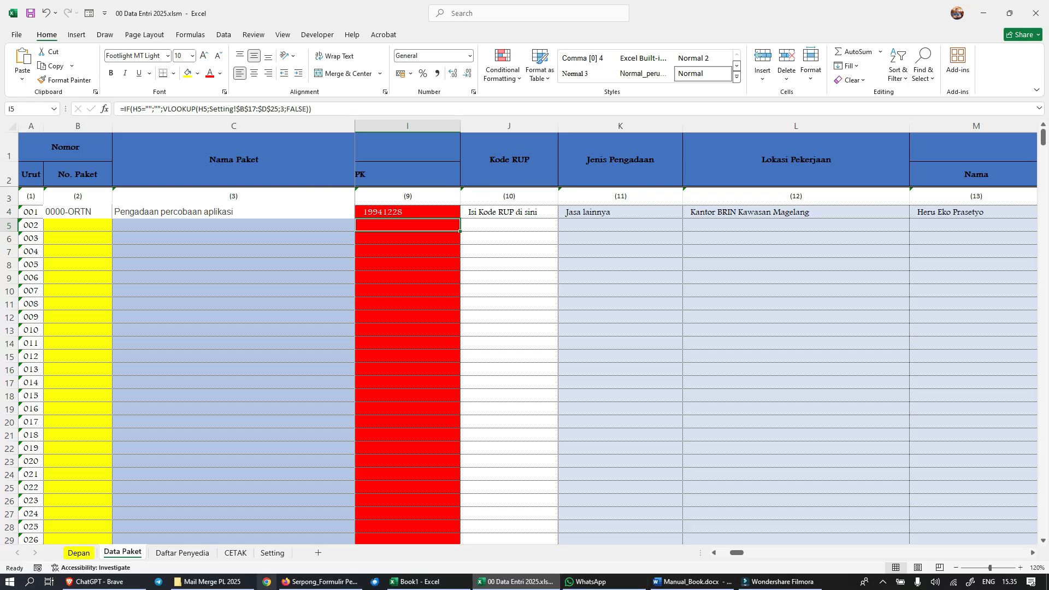
click(321, 581)
mouse_move(286, 549)
mouse_down()
mouse_move(645, 549)
mouse_move(287, 548)
mouse_up()
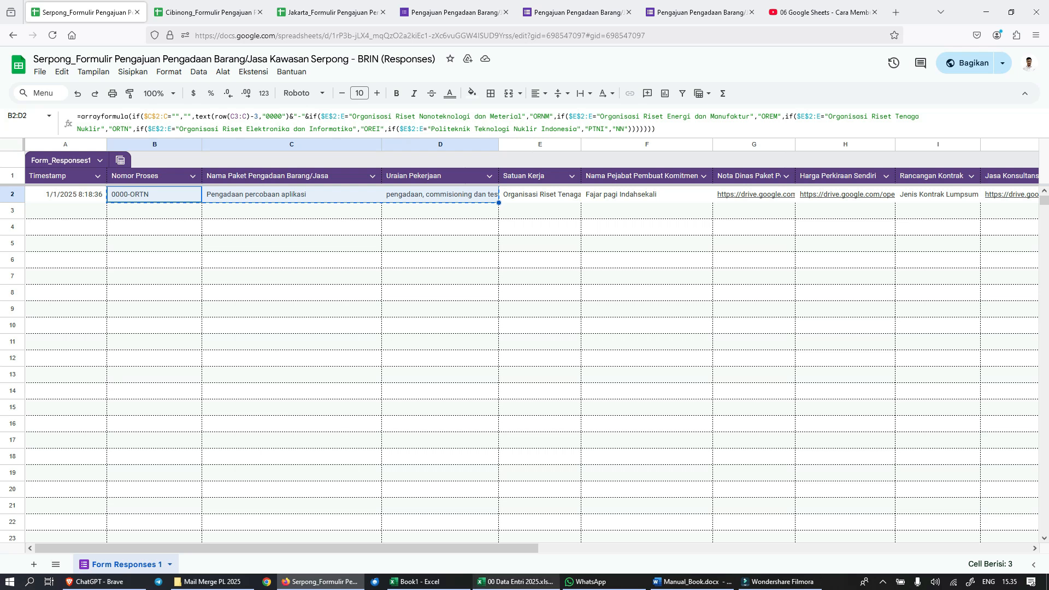
mouse_move(514, 581)
click(530, 539)
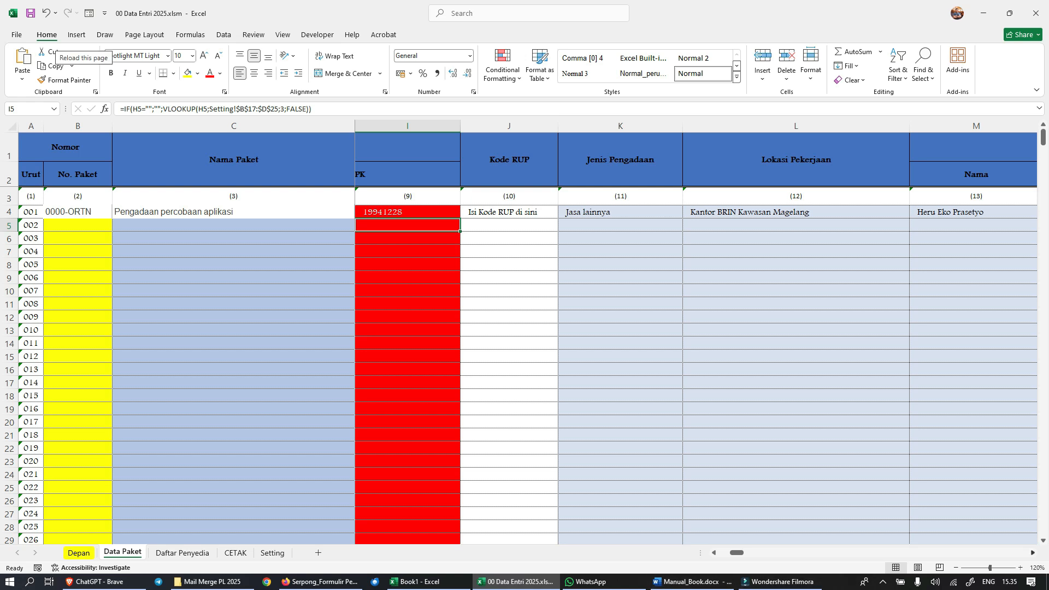
Step: Examine the applicant's phone number, Nilai Pagu and Nilai HPS cells of package 001
scroll(695, 339, right, 2)
scroll(695, 339, right, 2)
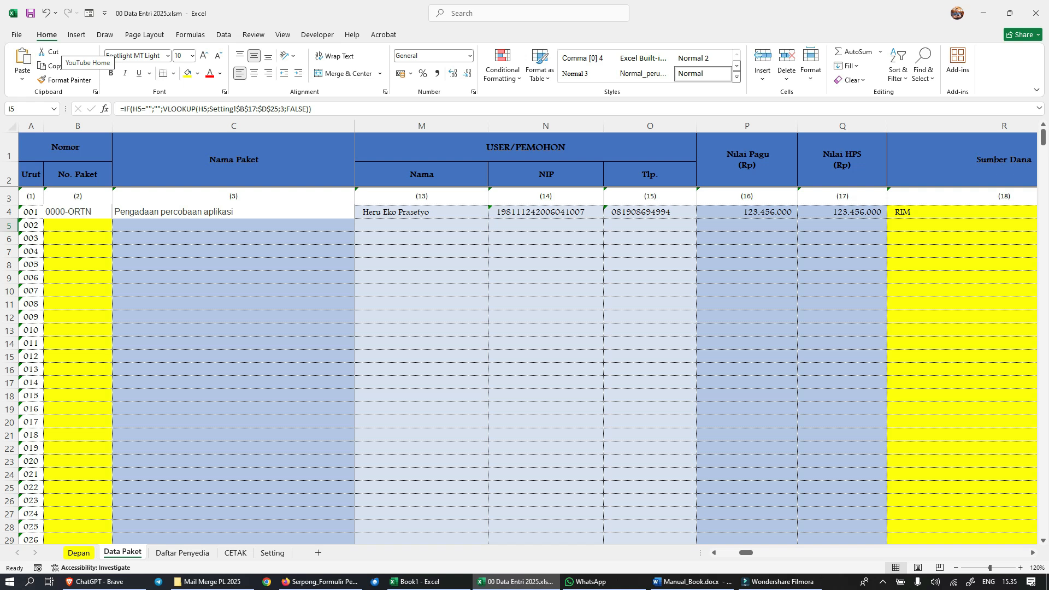
click(650, 212)
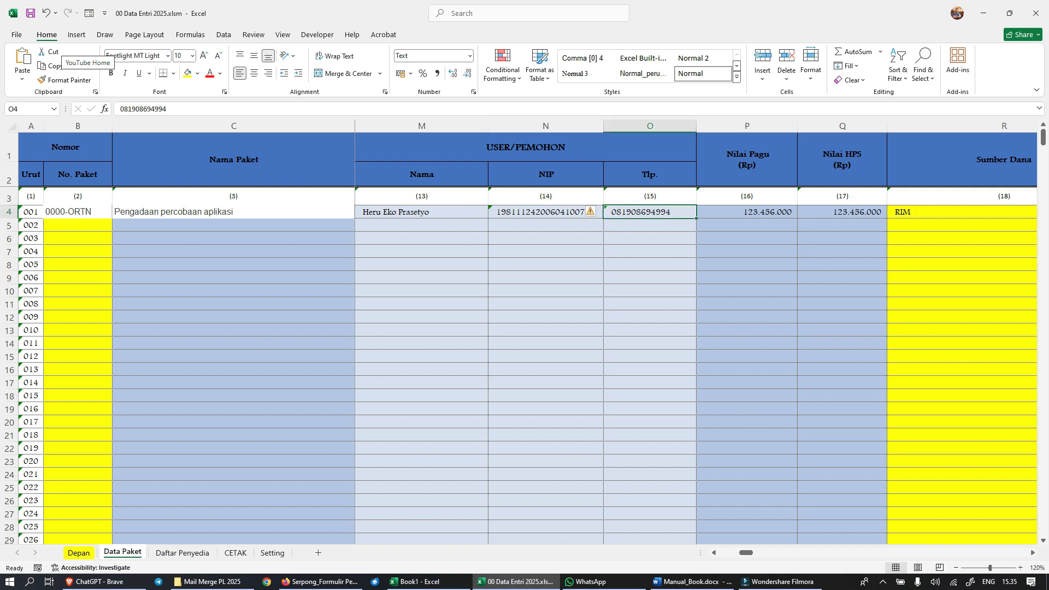
click(746, 212)
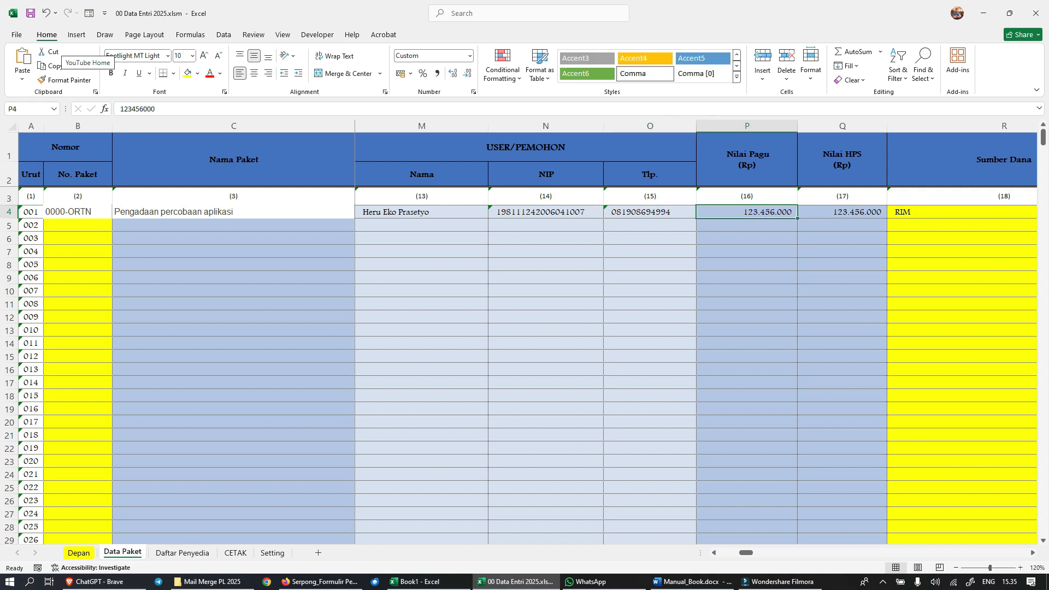
click(842, 212)
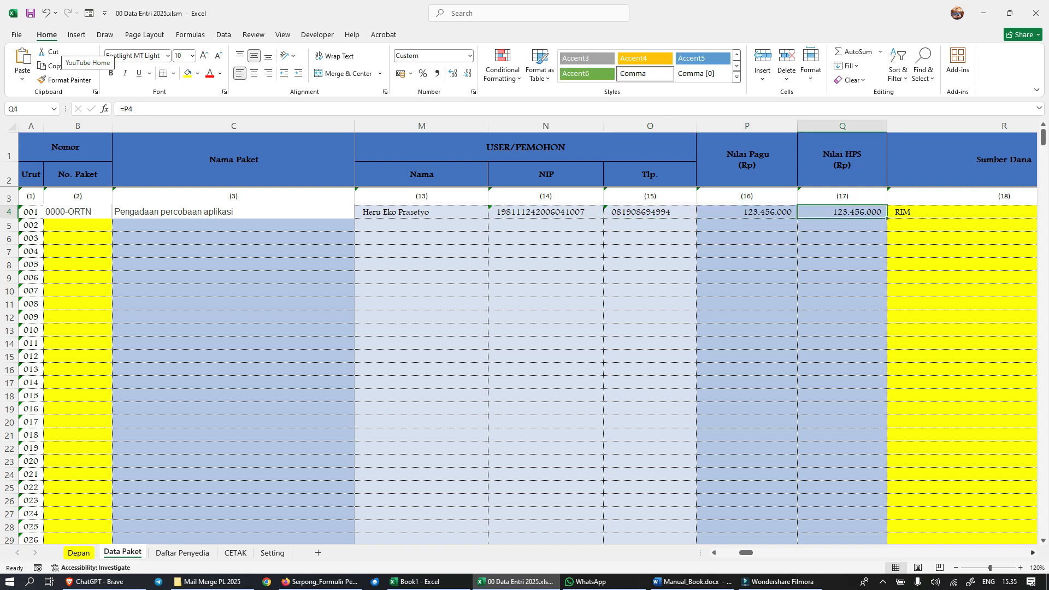
Step: Show the Sumber Dana choices for package 001 without picking one, and check the Kode Mata Anggaran cell
scroll(697, 332, right, 3)
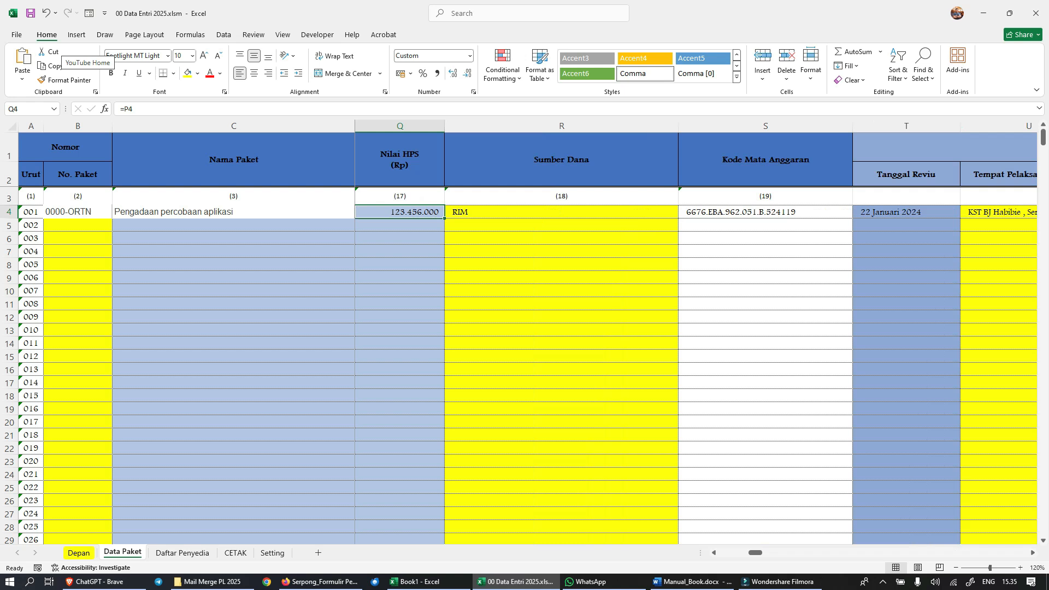
click(561, 212)
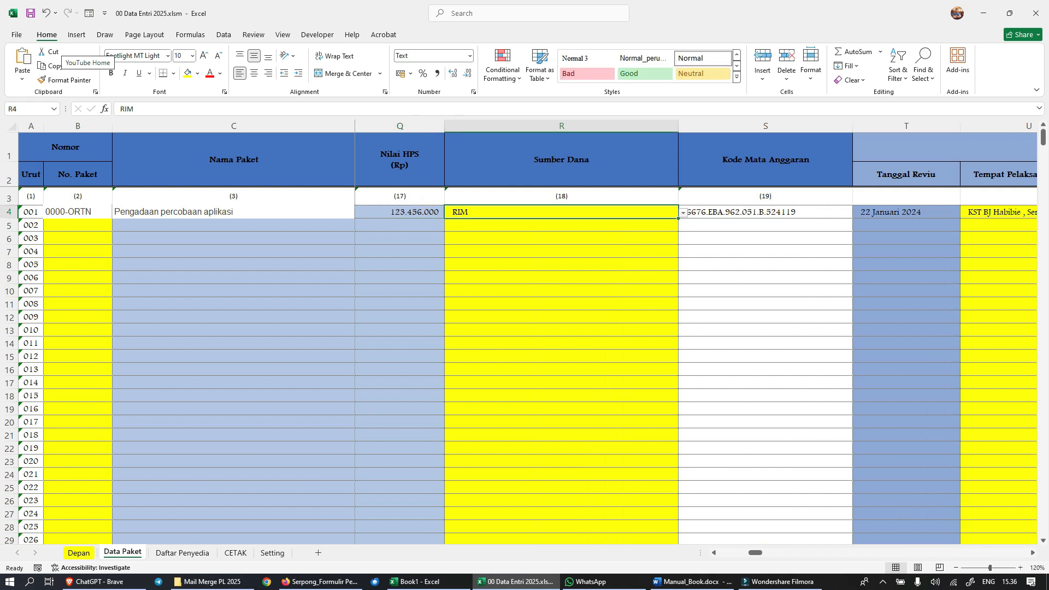
key(alt+Down)
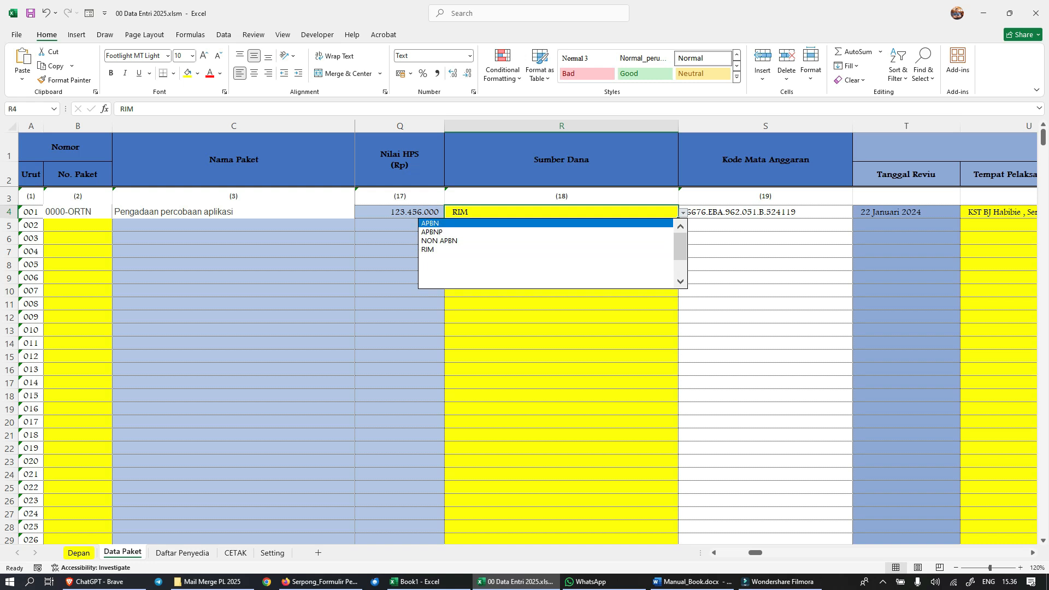
click(765, 212)
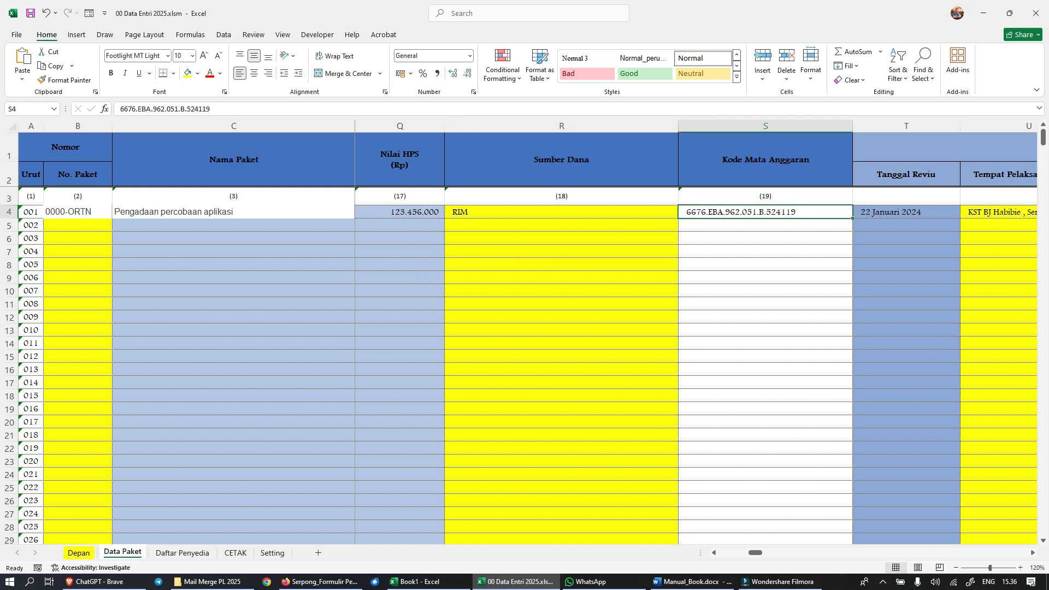
click(561, 212)
click(765, 212)
Step: Inspect the Tanggal Reviu, Tempat Pelaksanaan Reviu and Nomor BA Reviu cells of package 001
scroll(694, 328, right, 3)
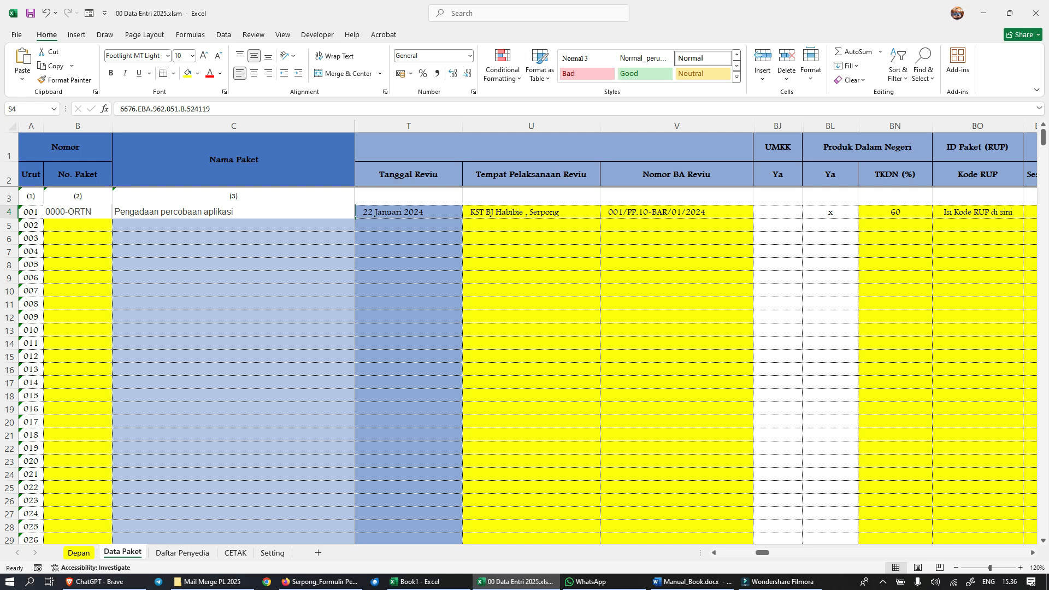
click(408, 212)
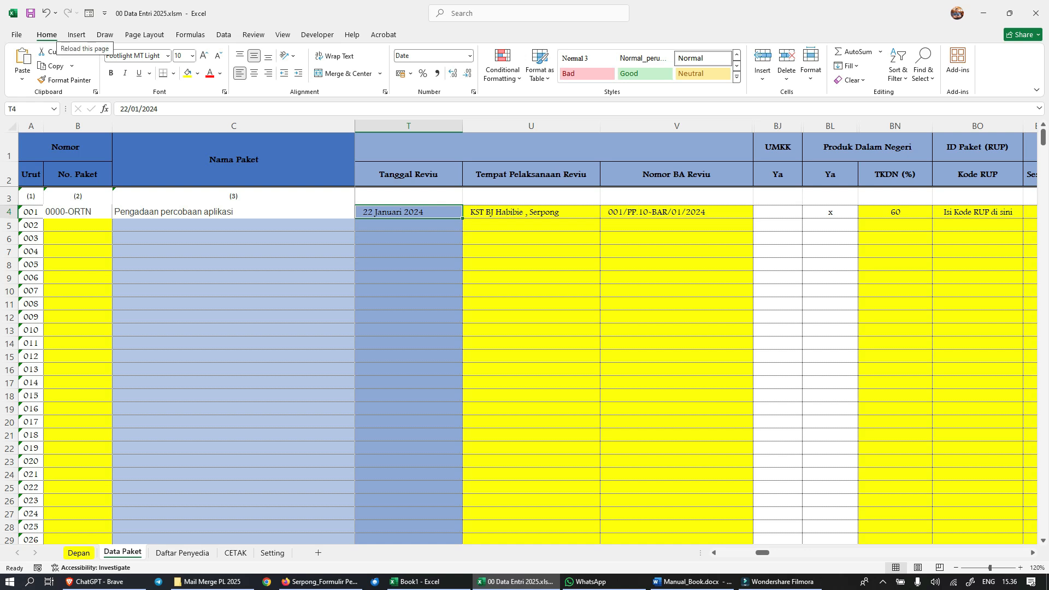
click(531, 212)
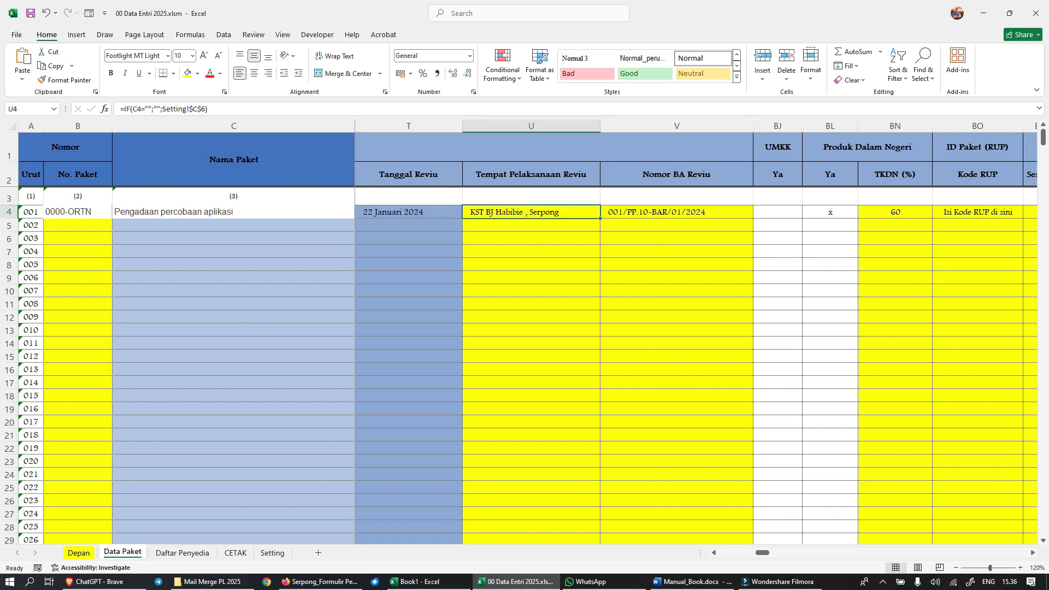
click(677, 212)
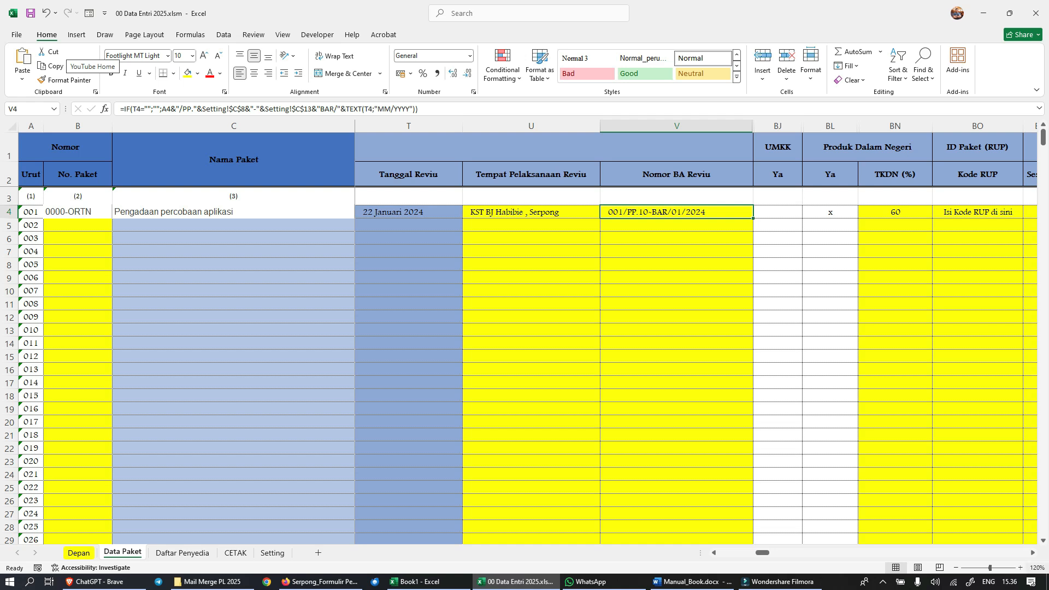
Step: Look through the UMKK, Produk Dalam Negeri, Kode RUP, Kode Mata Anggaran and invitation date and number columns
scroll(694, 338, right, 2)
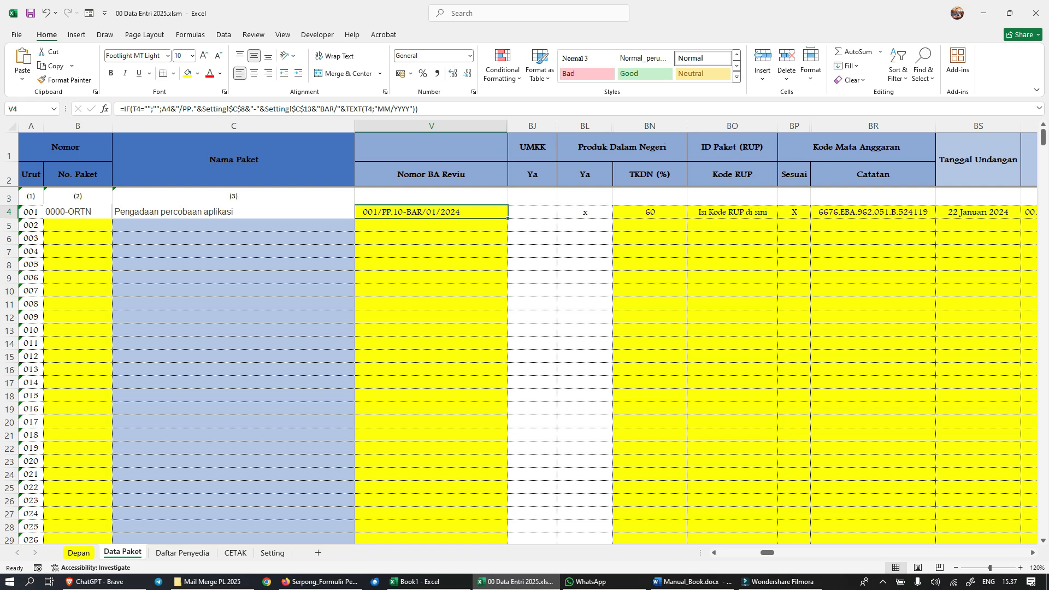
scroll(696, 333, right, 3)
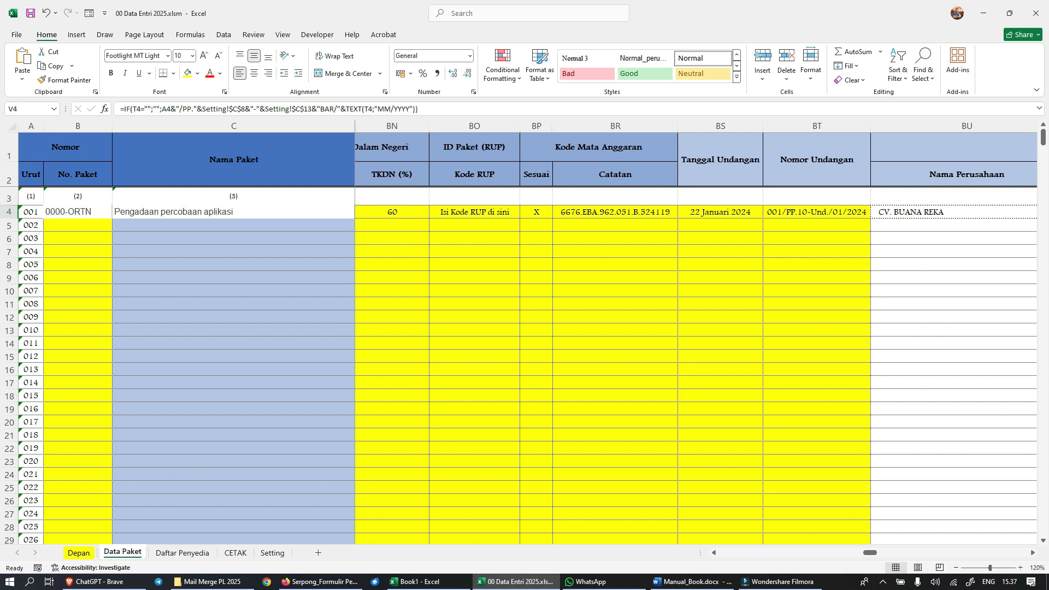
scroll(694, 339, right, 2)
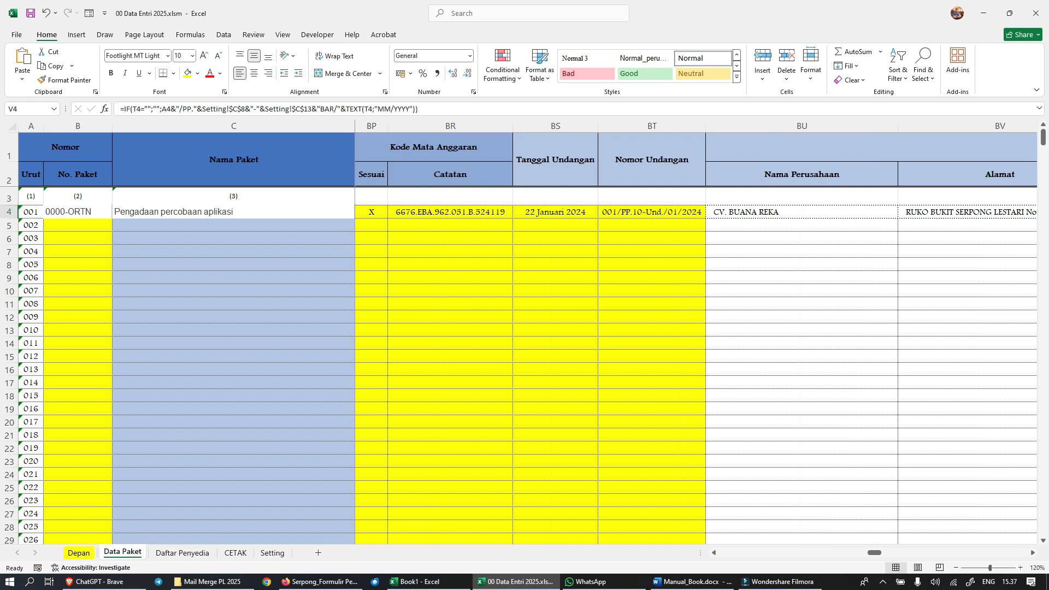
Step: Examine the Penyedia columns for package 001, from Nama Perusahaan through the bank, contact, Kualifikasi Perusahaan and Pemasukan Dokumen Penawaran fields
scroll(697, 339, right, 3)
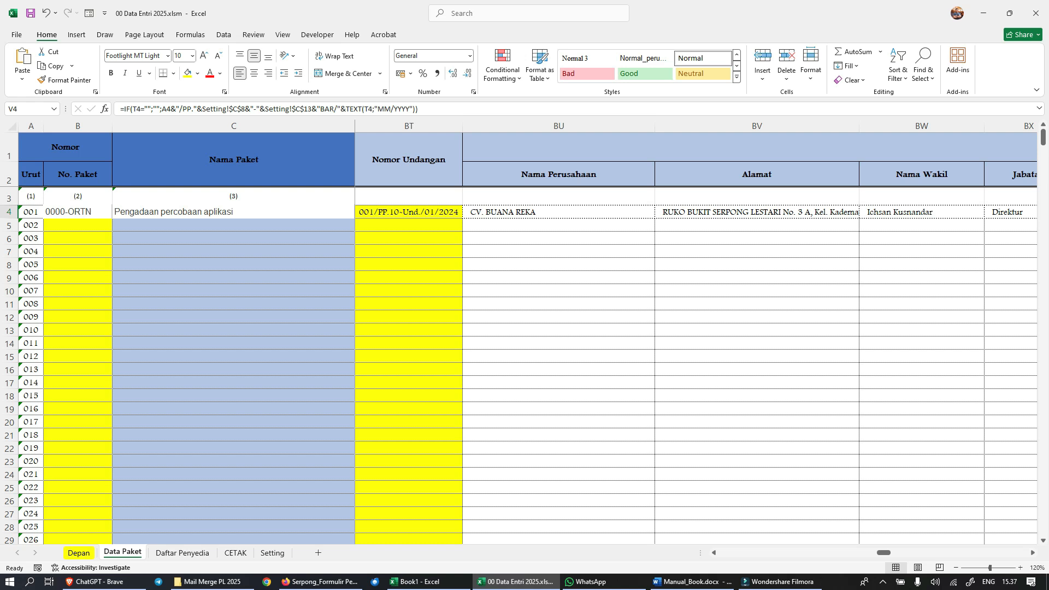
click(558, 212)
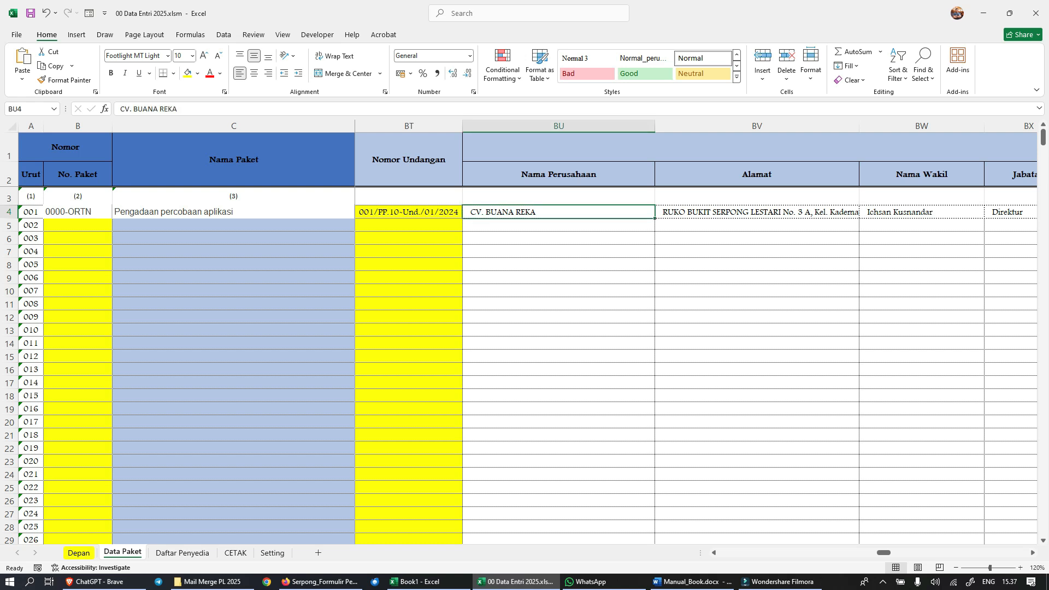
scroll(697, 339, right, 1)
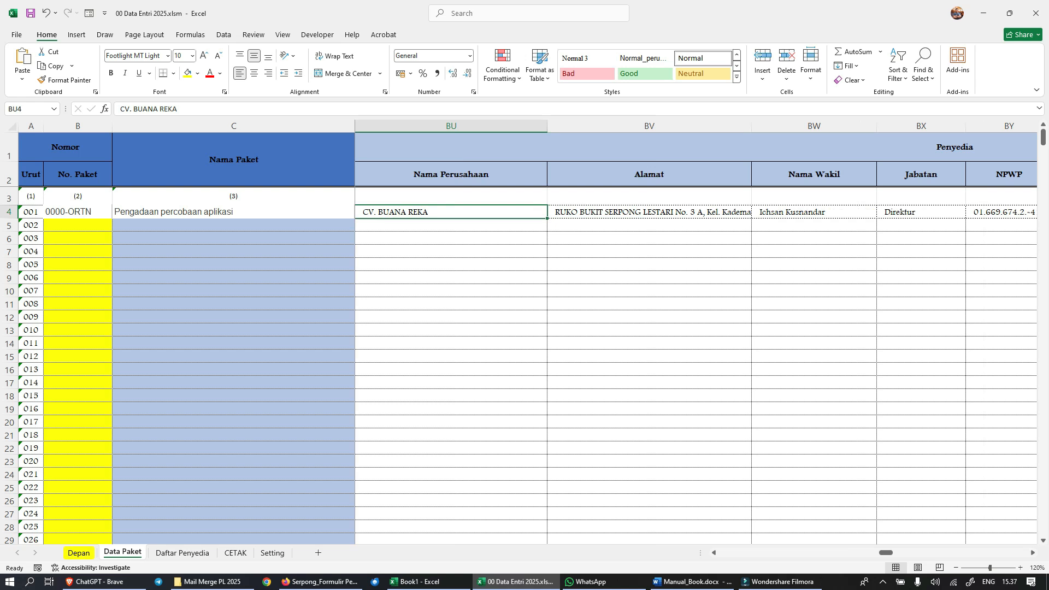
scroll(696, 338, right, 1)
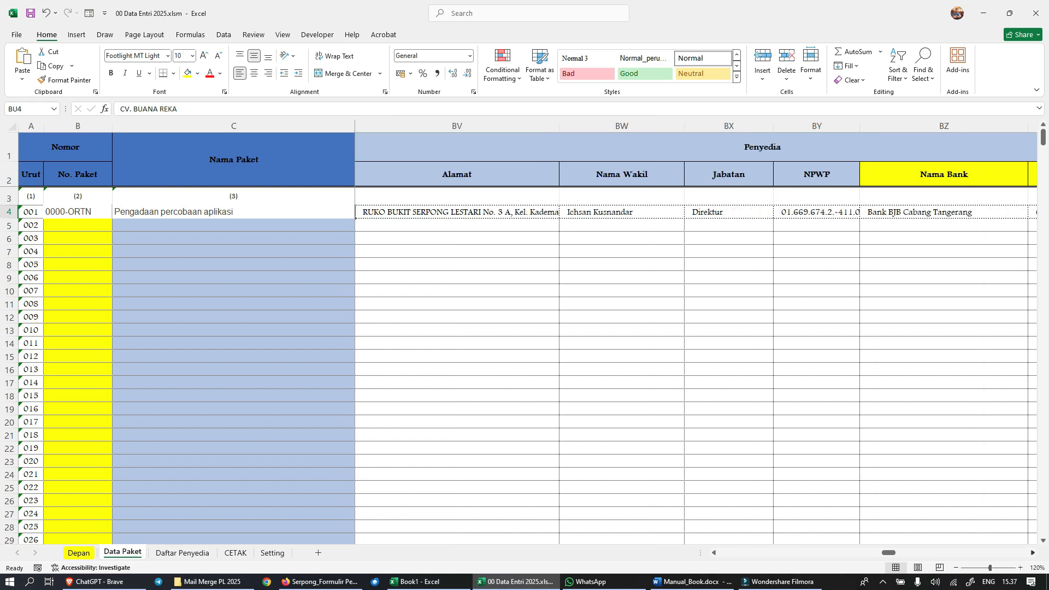
scroll(697, 339, right, 1)
scroll(697, 339, right, 1)
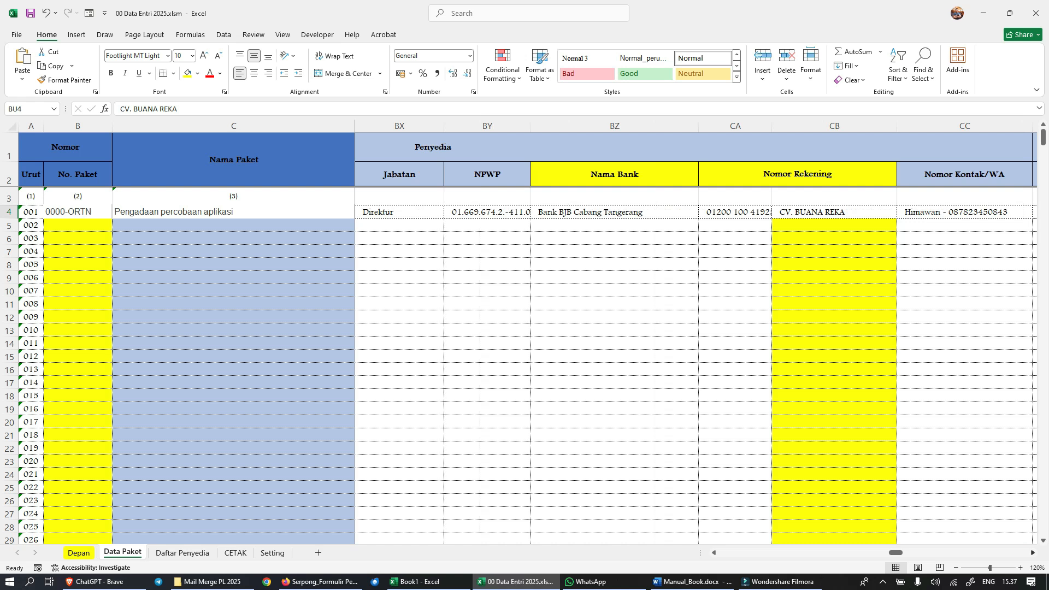
scroll(697, 339, right, 2)
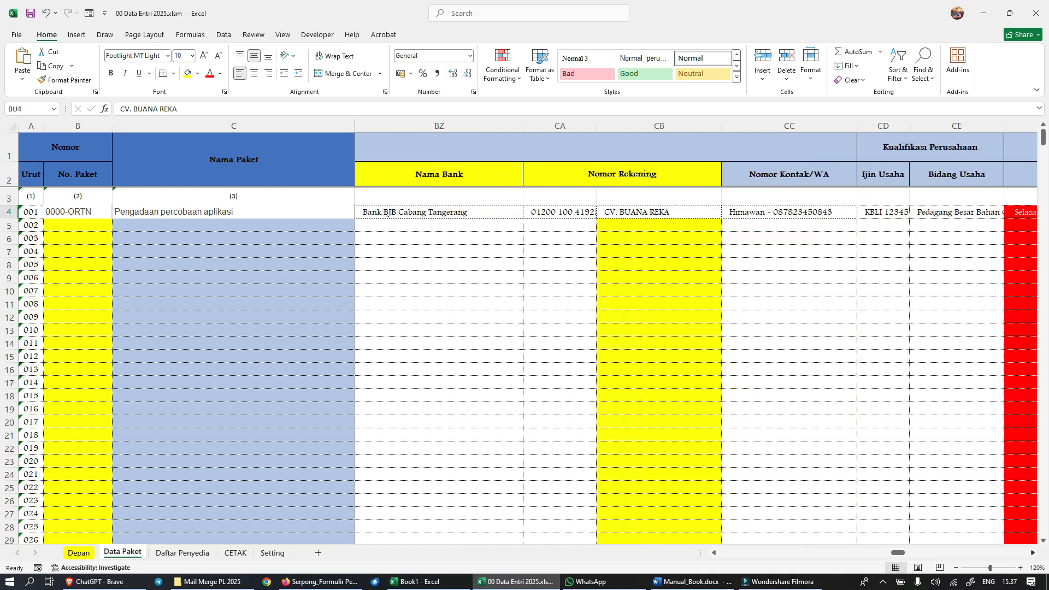
scroll(697, 338, right, 1)
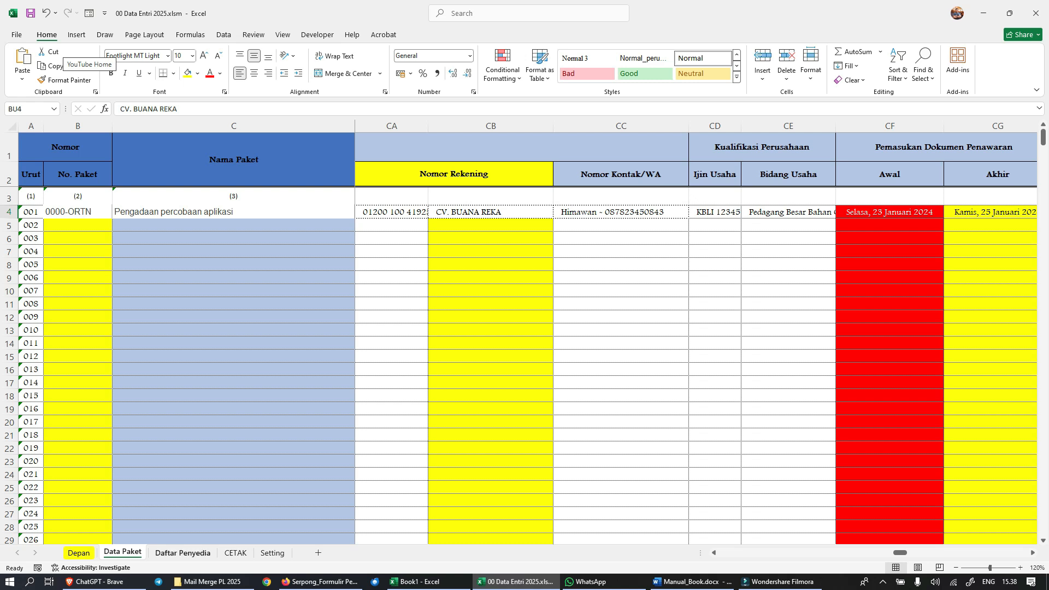
Step: Open the Daftar Penyedia sheet and look through its list of provider companies
click(182, 552)
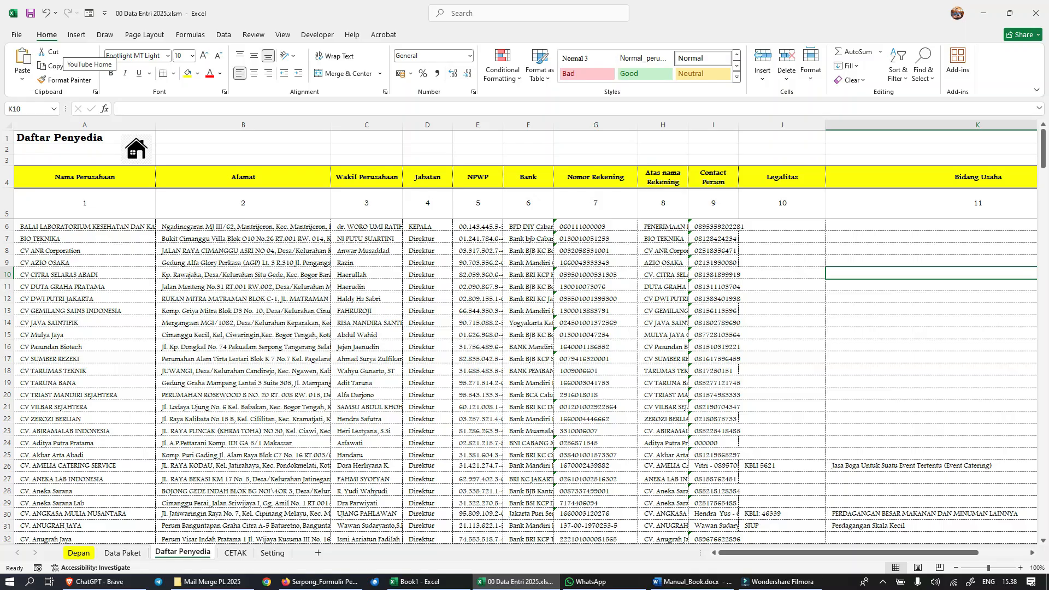
scroll(524, 382, down, 20)
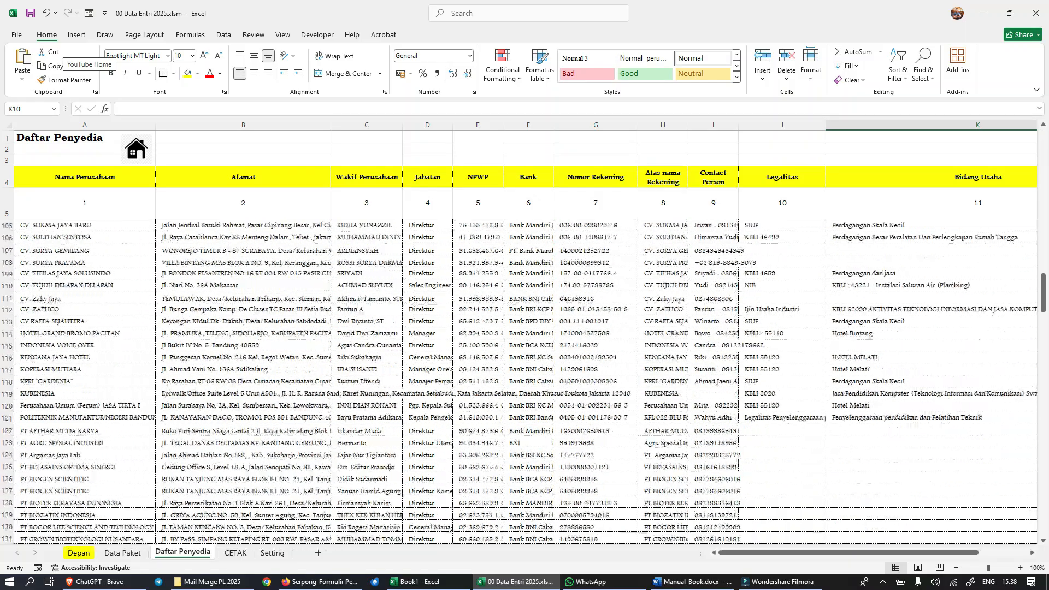
scroll(519, 382, down, 6)
scroll(524, 383, down, 9)
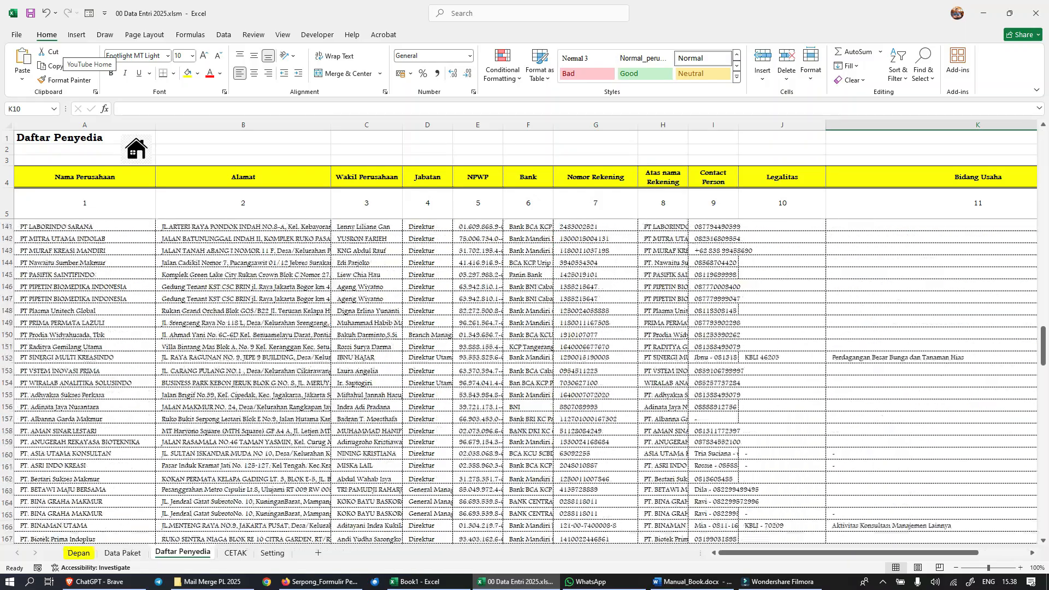
scroll(525, 382, down, 14)
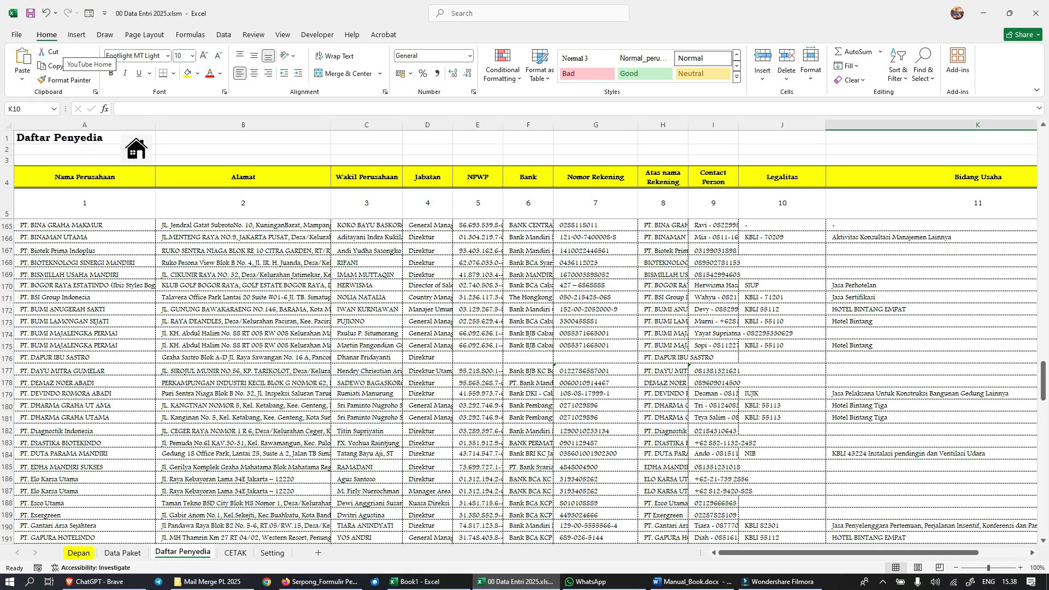
Step: Look through the rest of the Daftar Penyedia list to its last company and return to the first row
scroll(525, 382, down, 5)
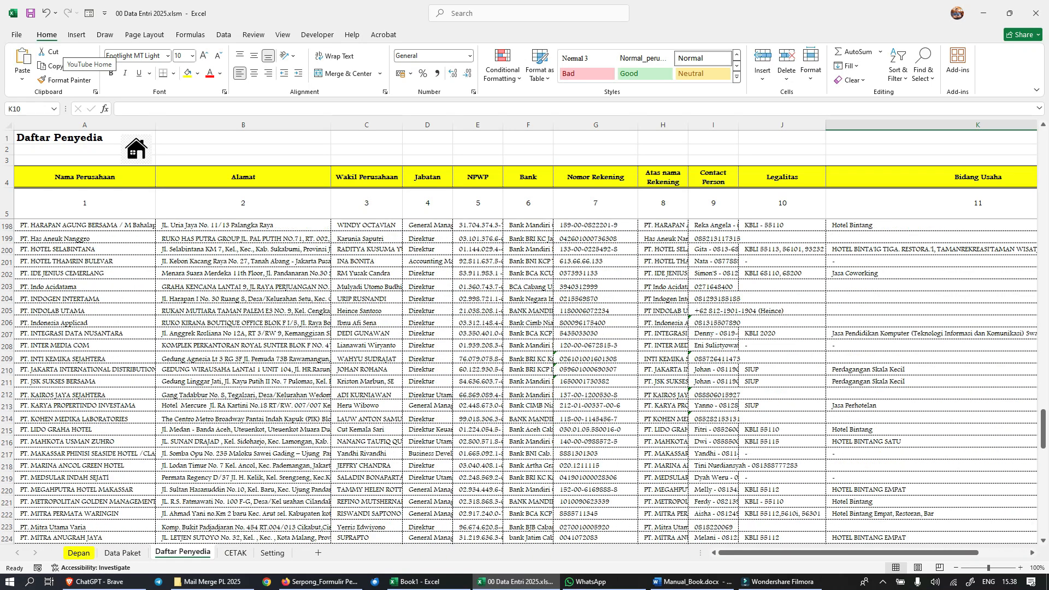
scroll(524, 382, down, 15)
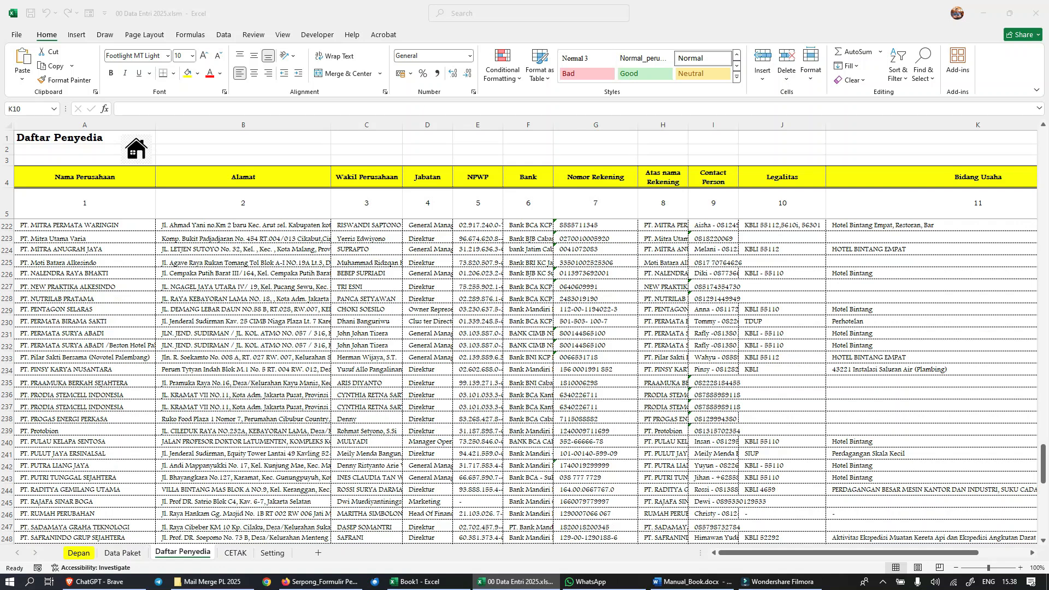
scroll(524, 382, down, 5)
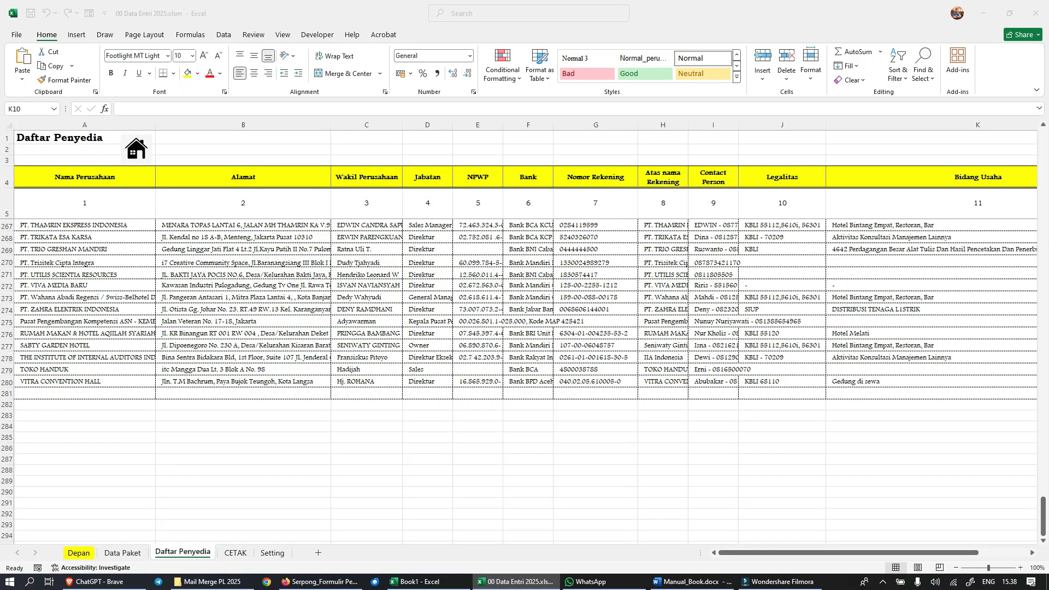
scroll(524, 383, up, 16)
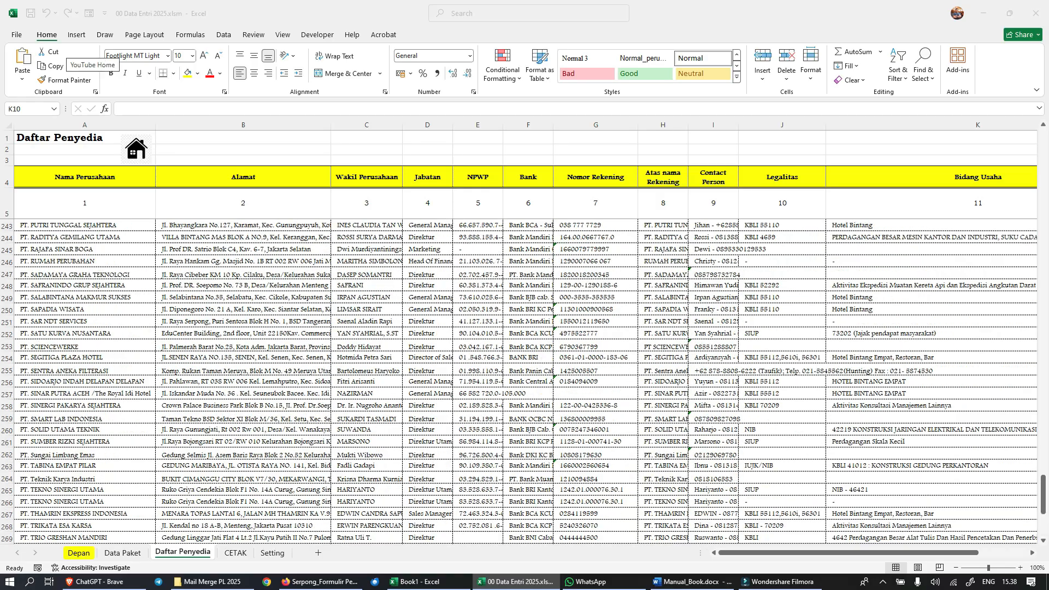
scroll(524, 382, up, 20)
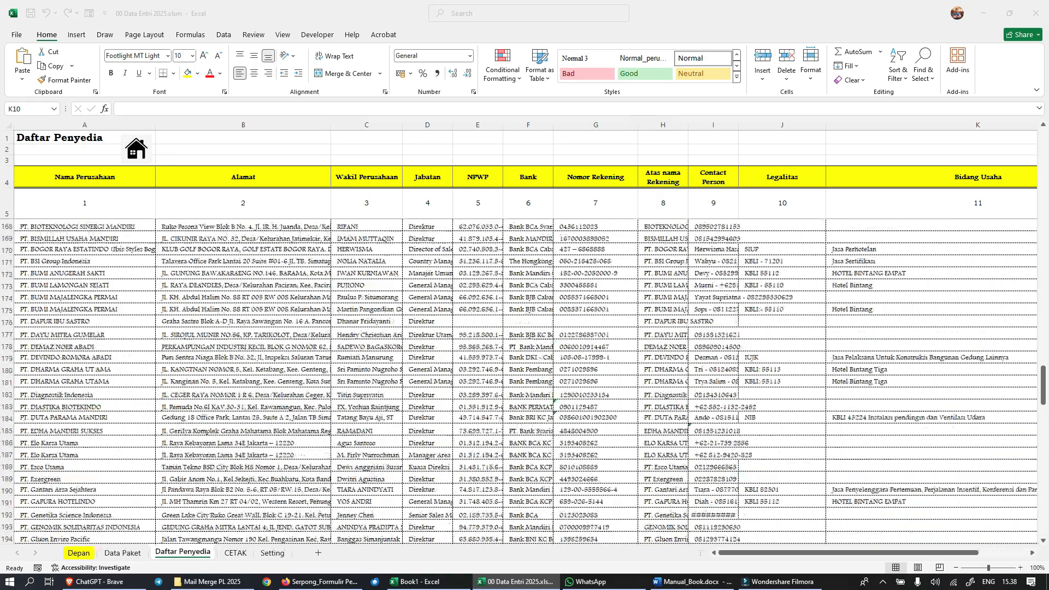
scroll(525, 382, up, 20)
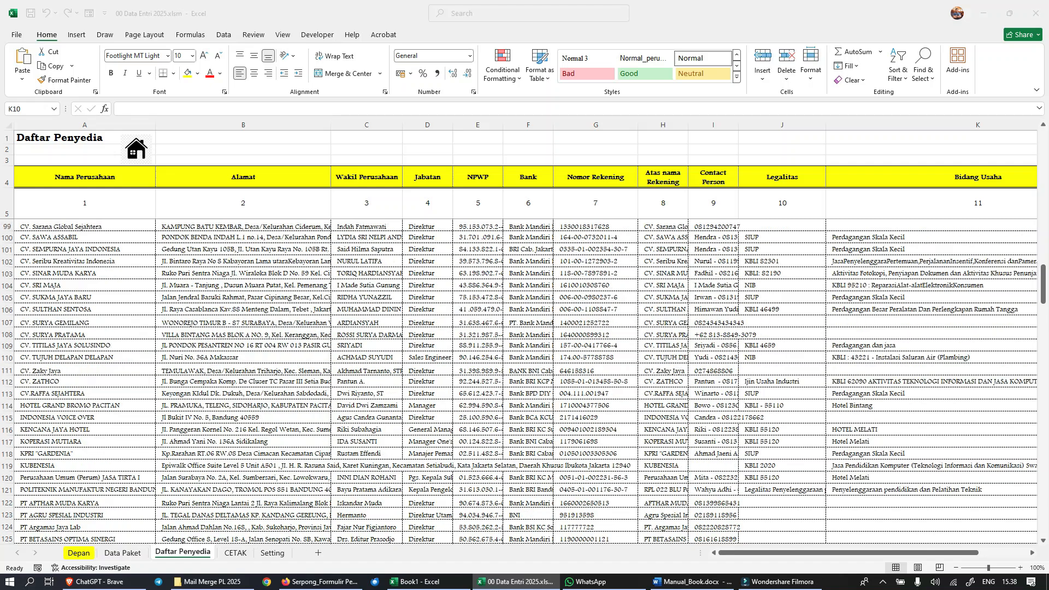
scroll(525, 382, up, 16)
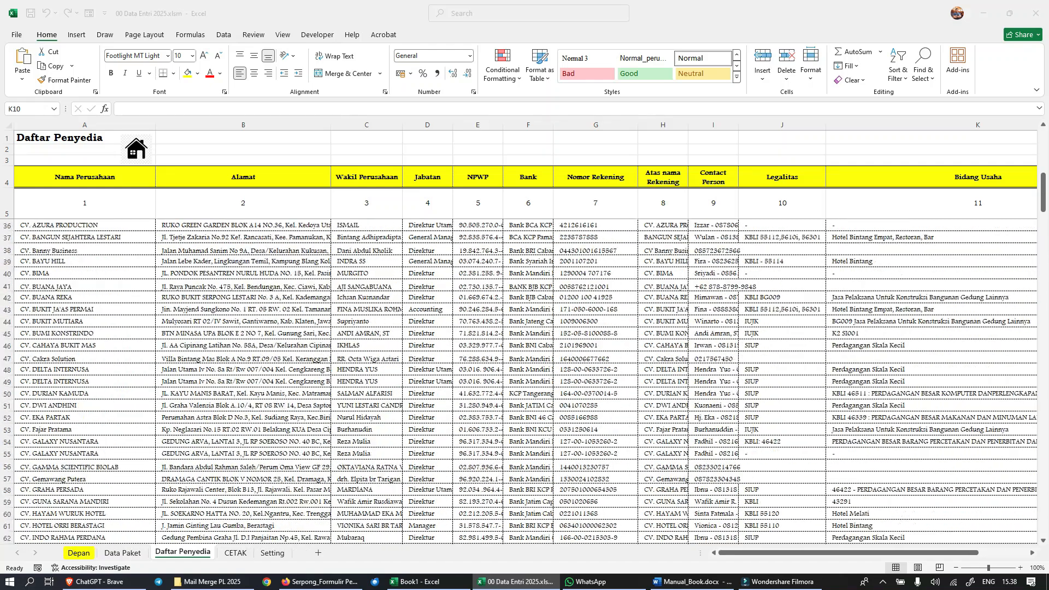
scroll(524, 383, up, 10)
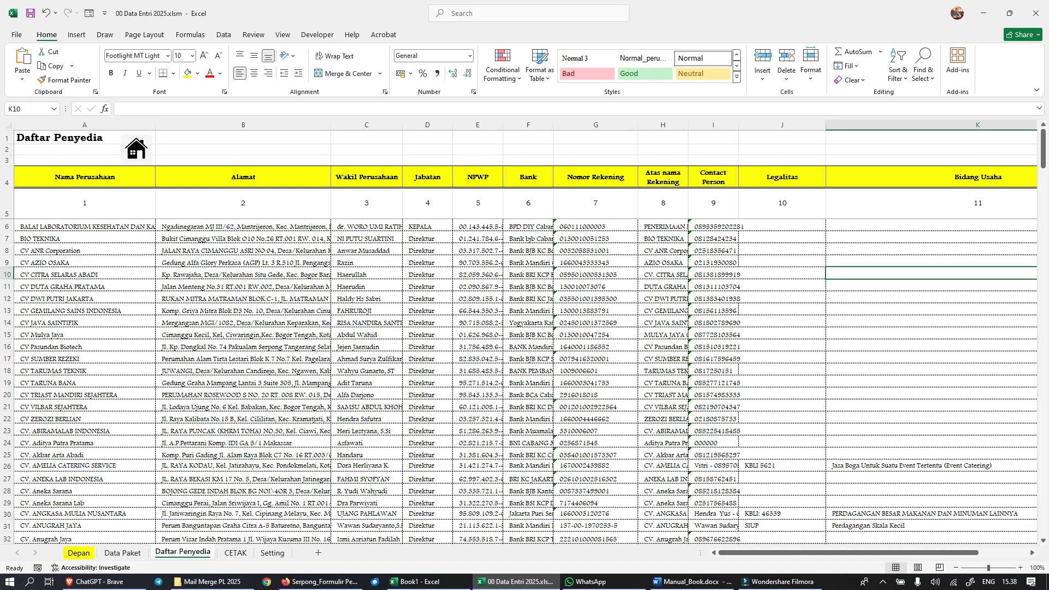
Step: Return to the Data Paket sheet and examine the columns from Pemasukan Dokumen Penawaran through Kontrak, Pembukaan Penawaran and Dokumen Penawaran
click(122, 553)
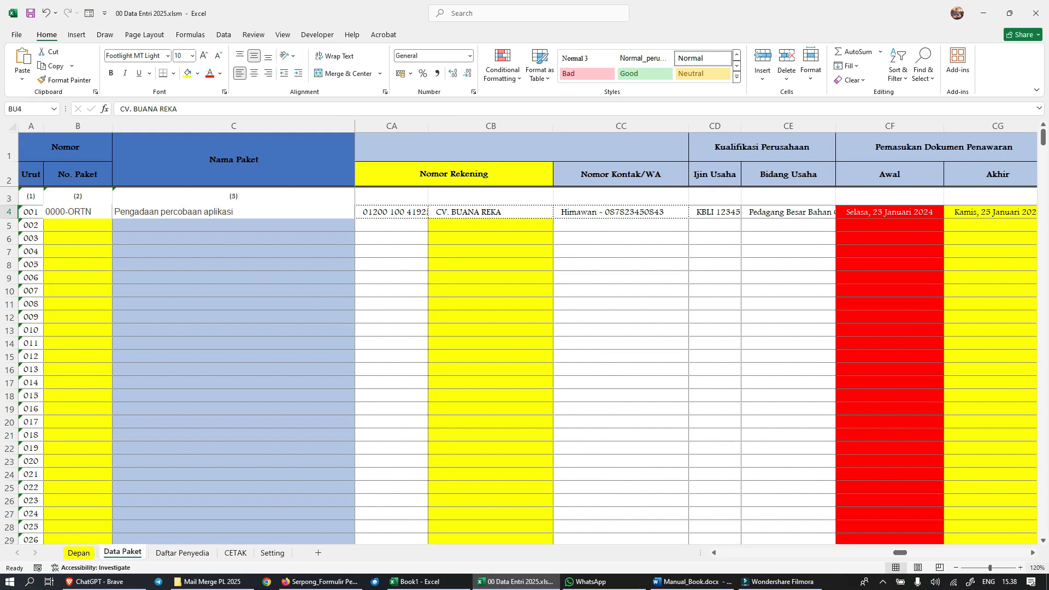
scroll(696, 338, right, 6)
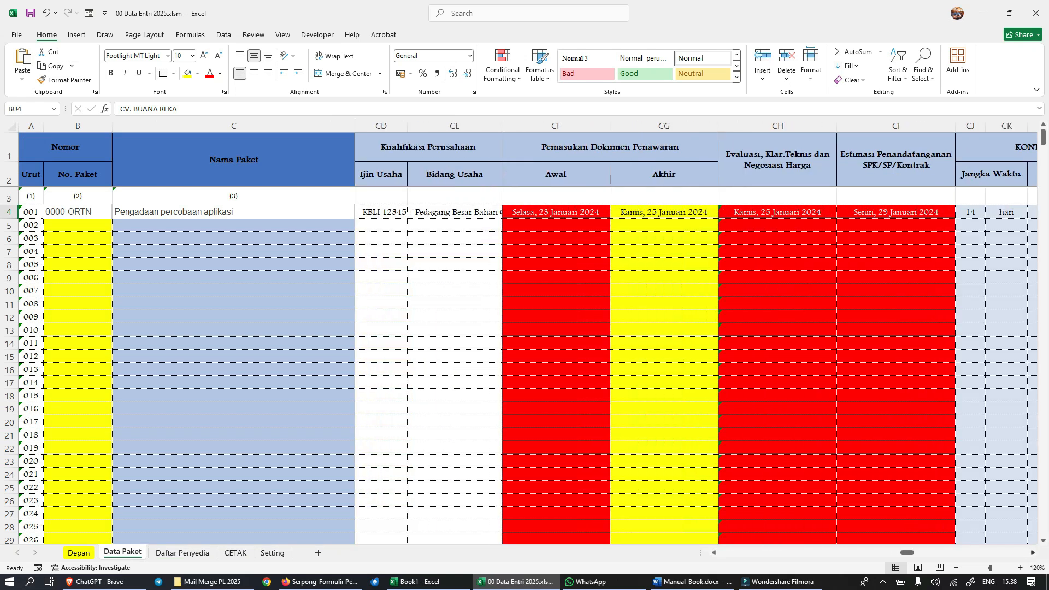
scroll(696, 339, right, 2)
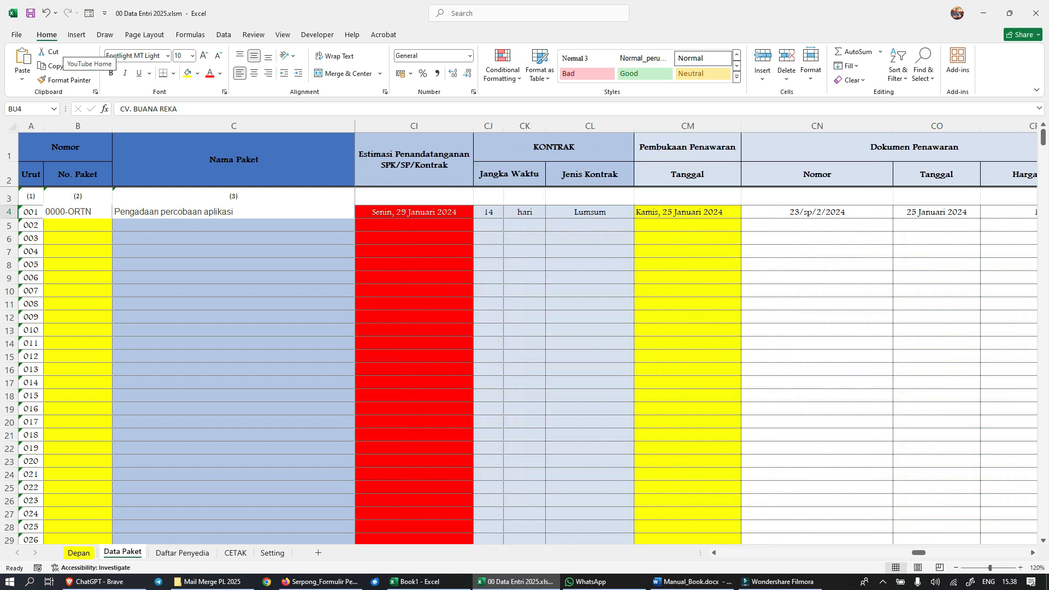
scroll(696, 339, left, 2)
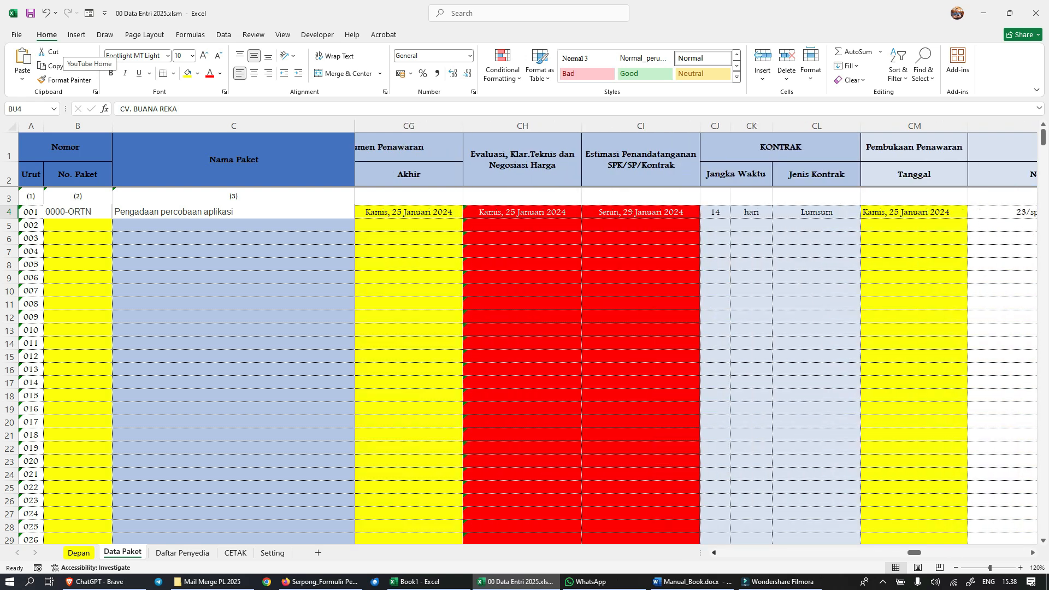
scroll(696, 339, left, 1)
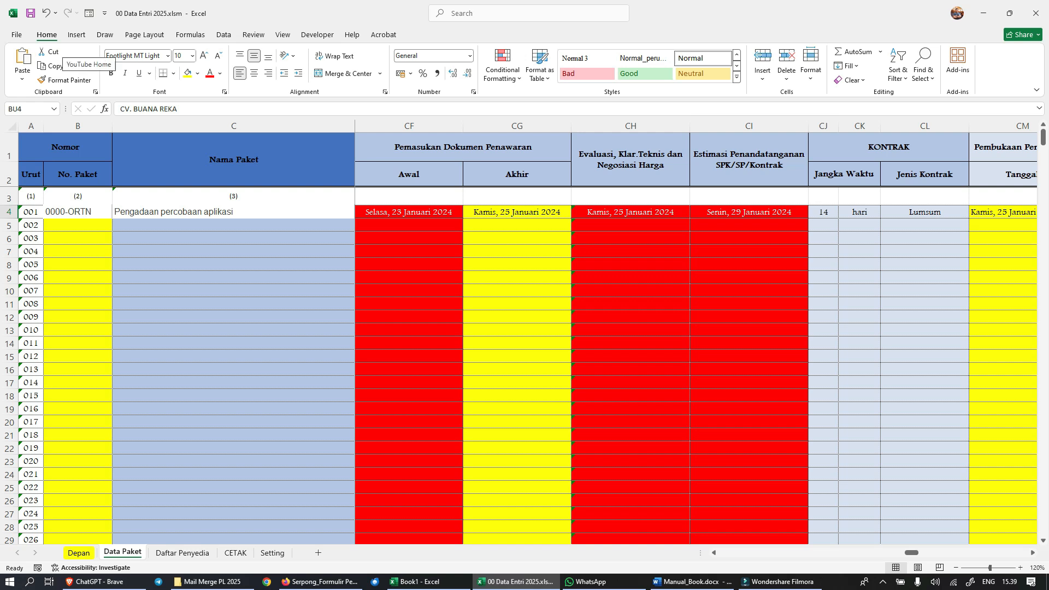
mouse_move(911, 553)
mouse_down()
mouse_move(879, 553)
mouse_move(919, 553)
mouse_up()
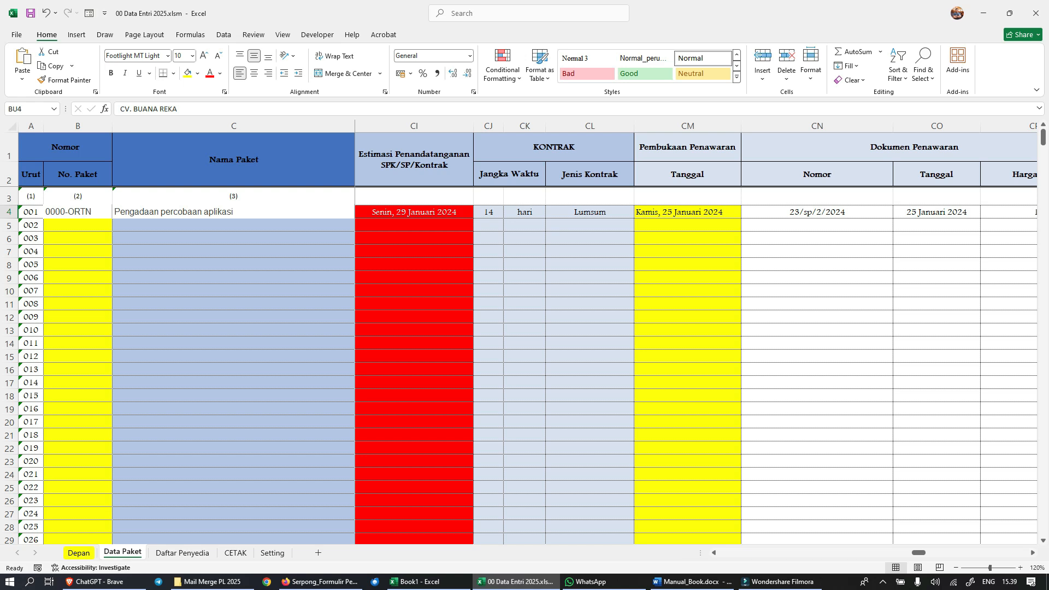
Step: Open the 01 Kertas Kerja.xltm template from the Mail Merge PL 2025 folder
key(alt+Tab)
click(601, 262)
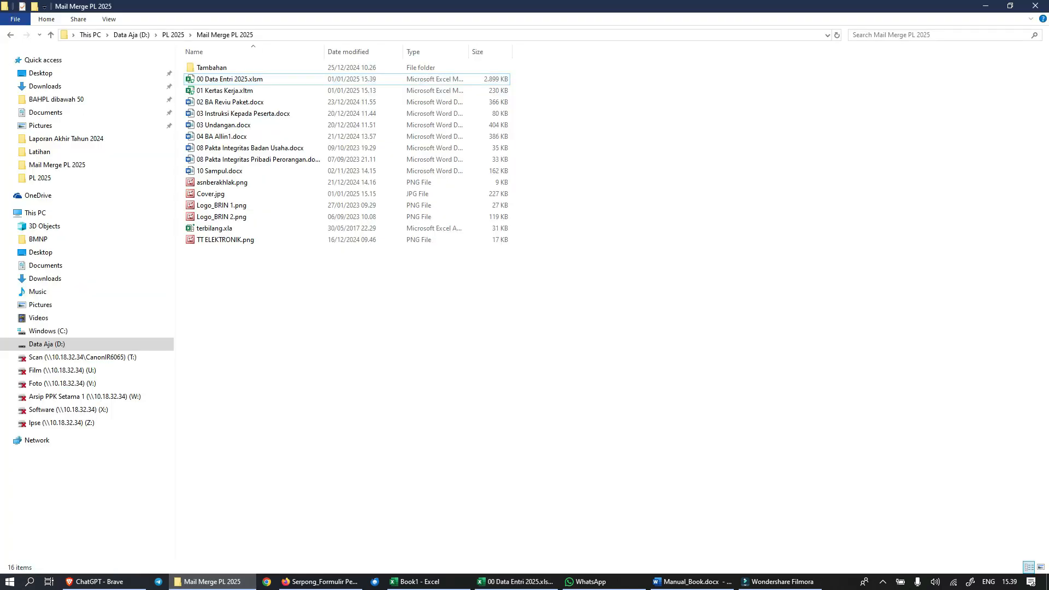
click(196, 90)
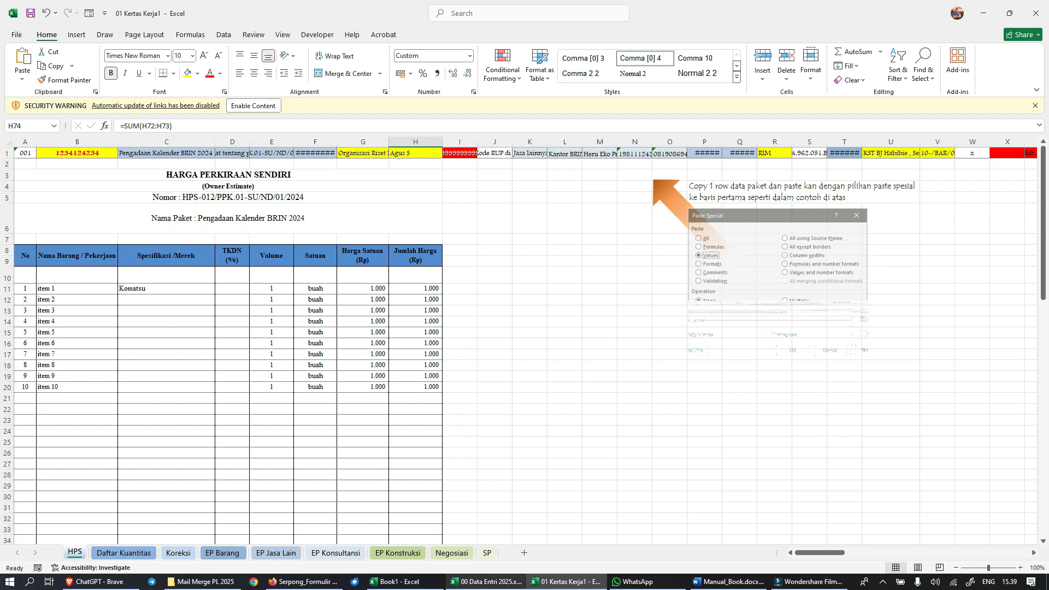
Step: Switch to 00 Data Entri 2025 and copy the entire package 001 row of the Data Paket sheet
click(486, 582)
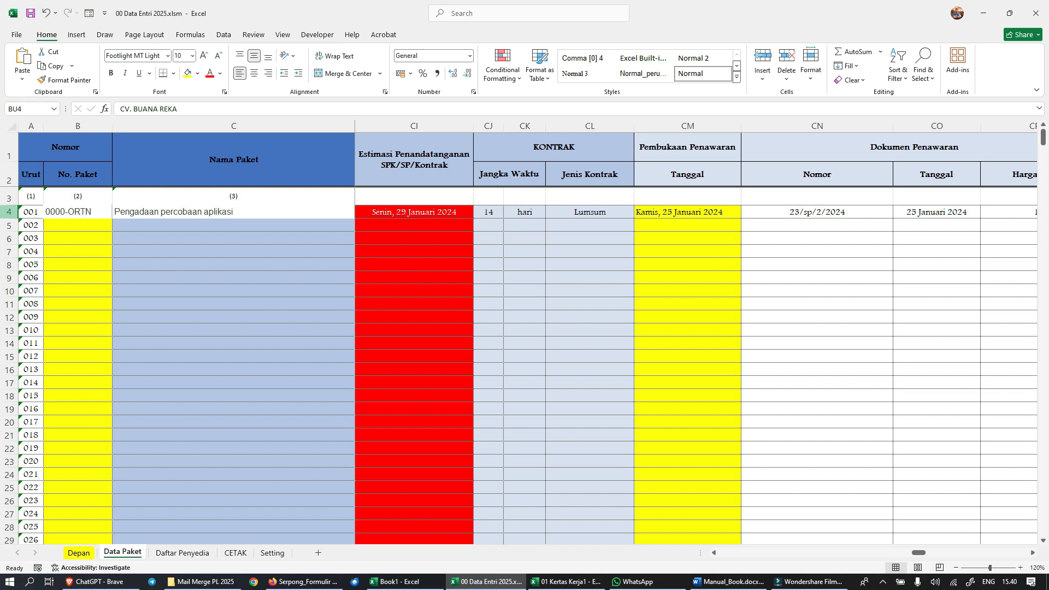
click(8, 212)
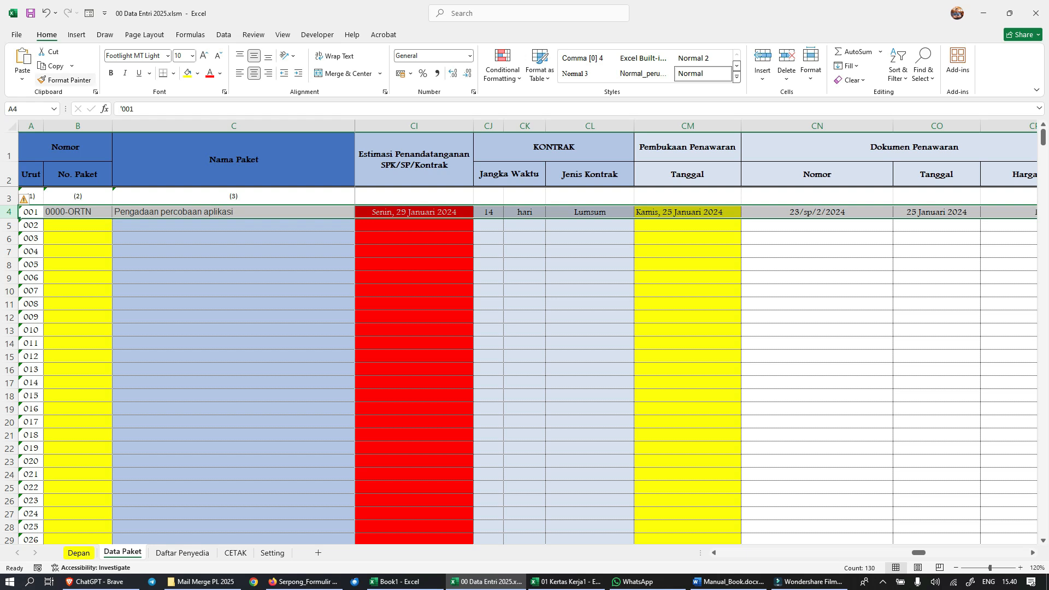
key(ctrl+c)
Step: Paste the copied package row as values only into row 1 of the HPS sheet in the 01 Kertas Kerja1 workbook
mouse_move(566, 582)
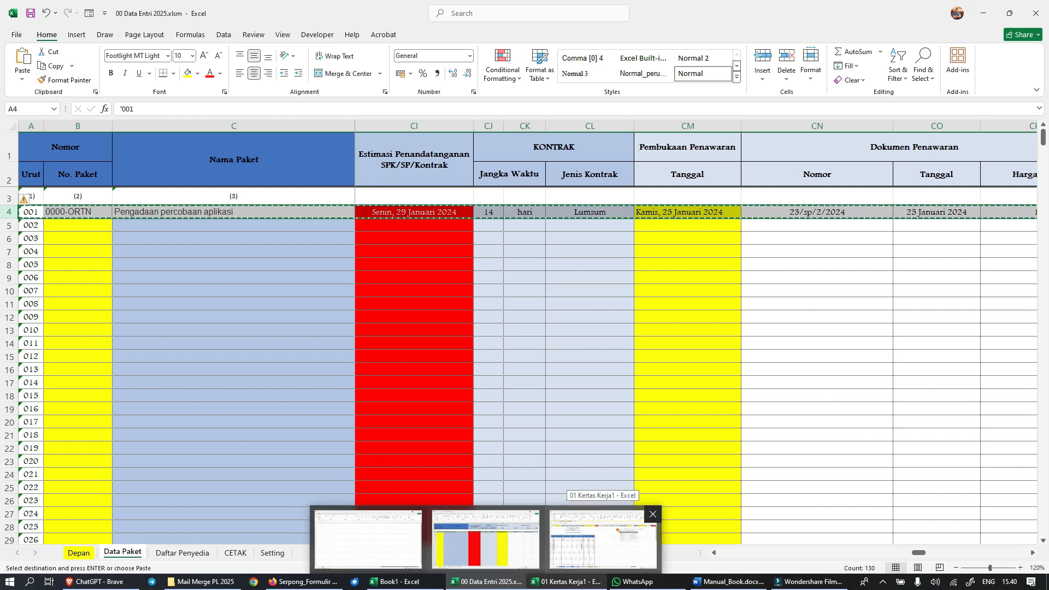
click(603, 538)
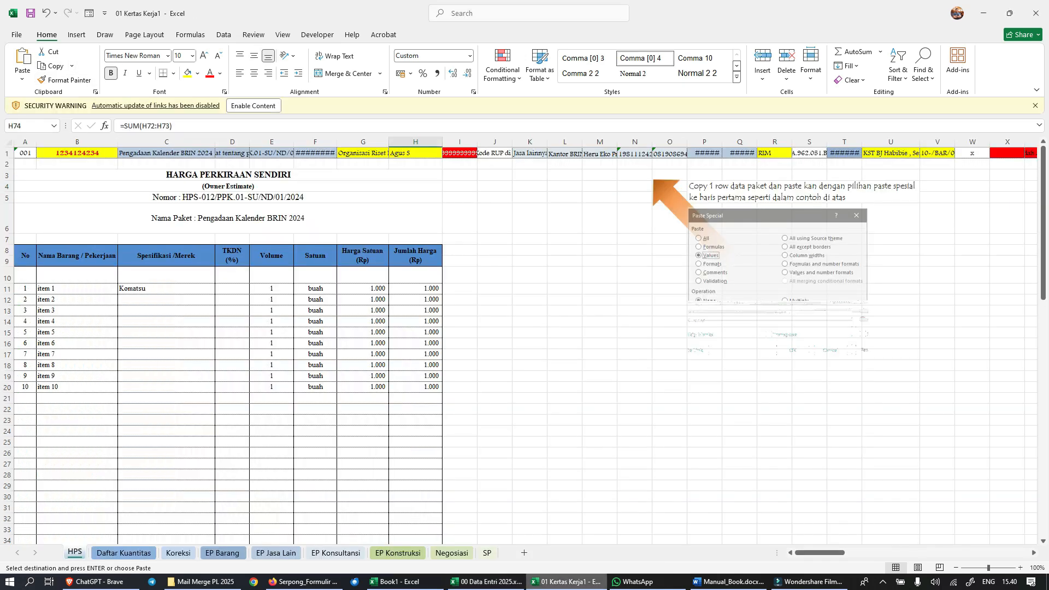
click(7, 153)
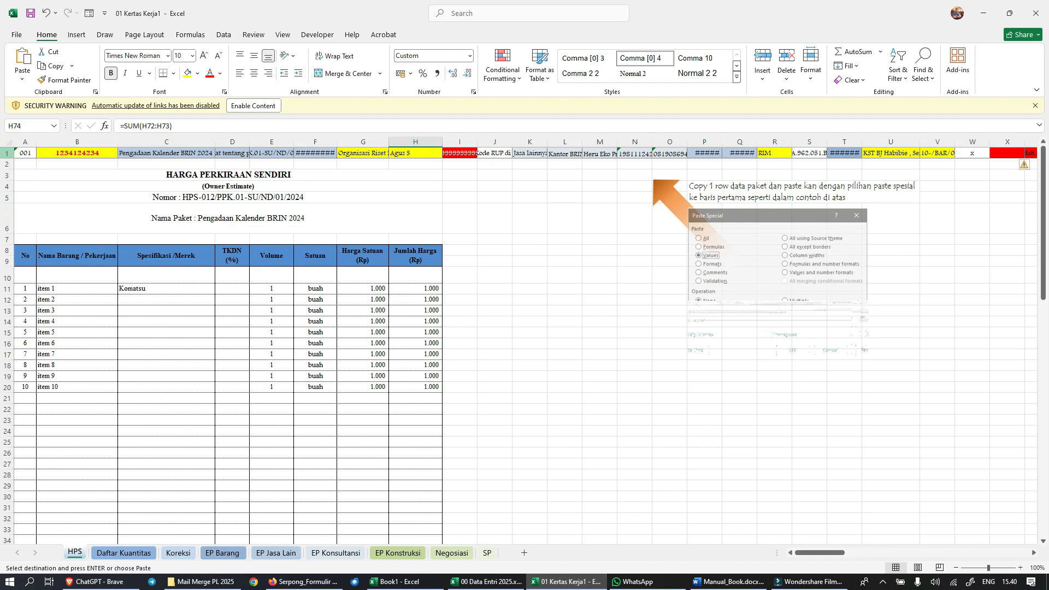
key(ctrl+alt+v)
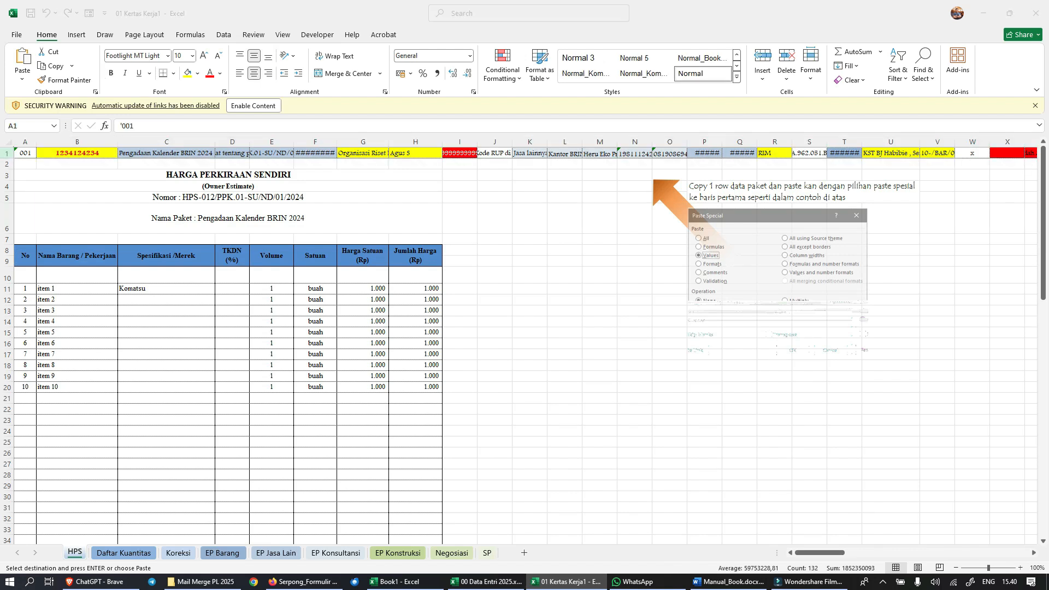
key(Return)
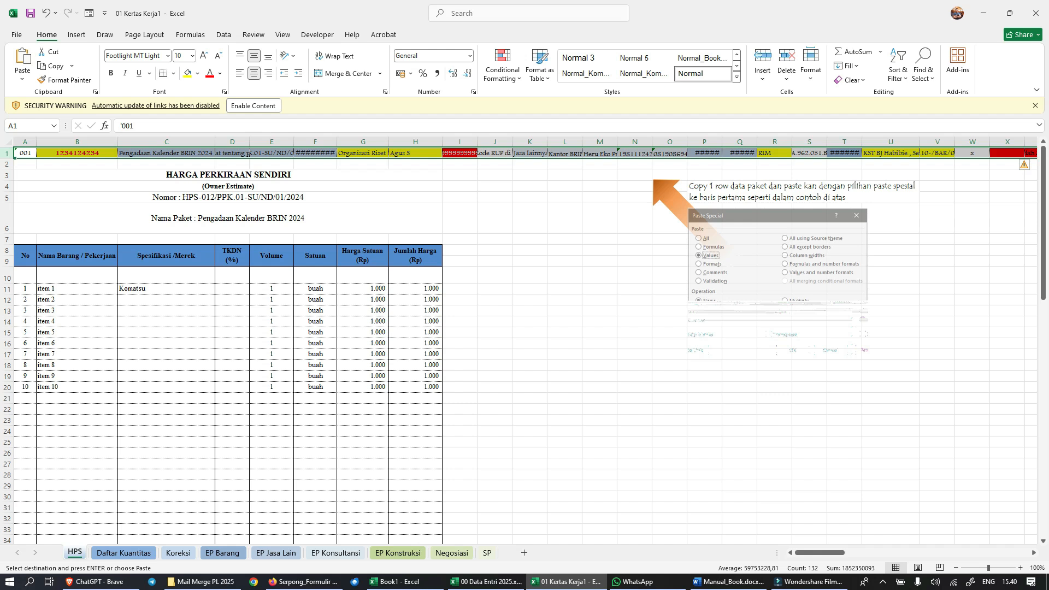
click(21, 78)
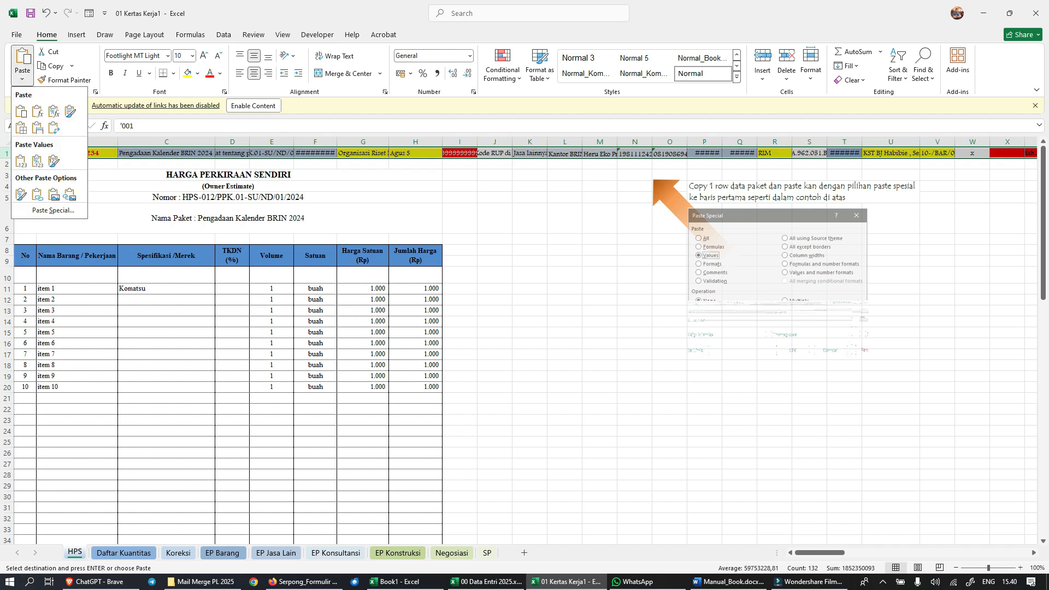
click(53, 210)
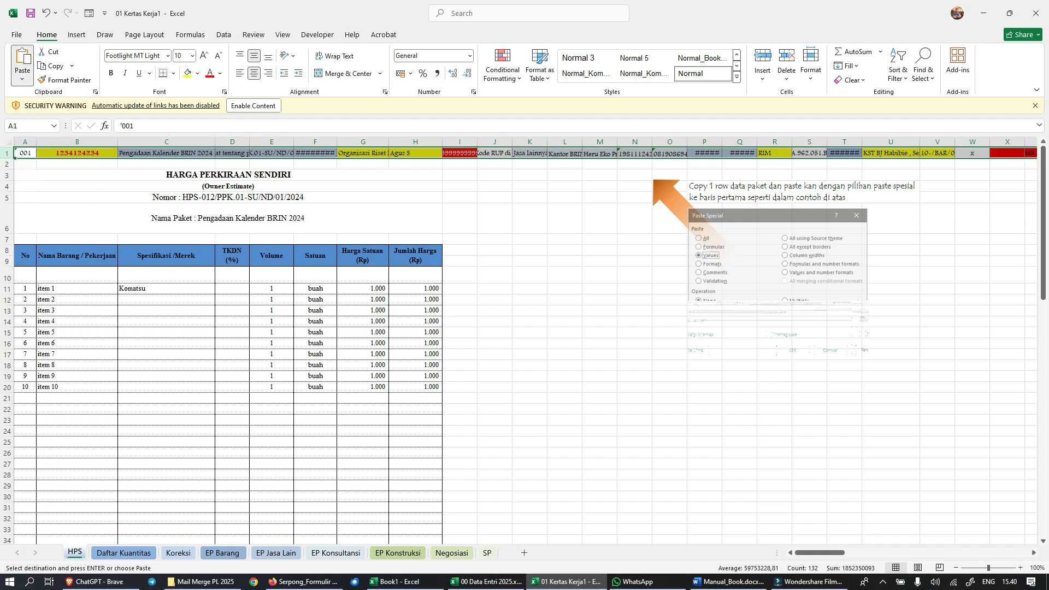
click(424, 343)
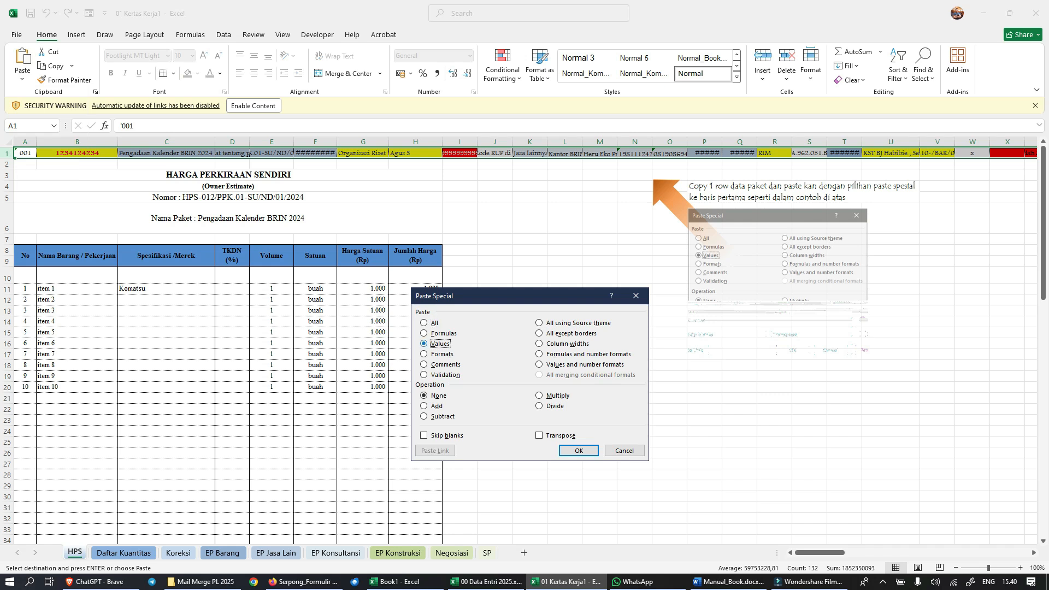
click(579, 450)
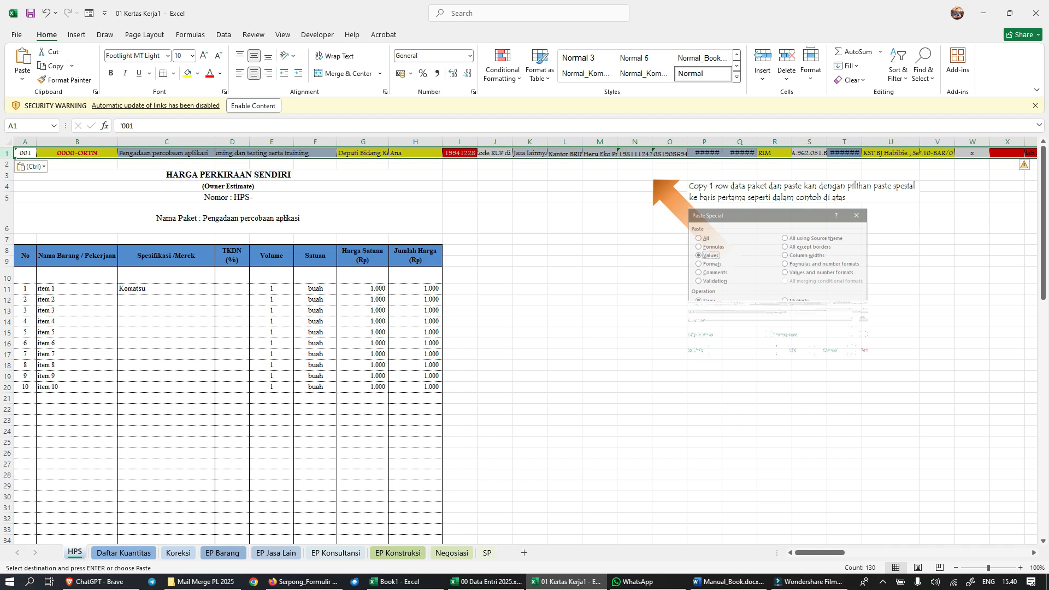
Step: Inspect the HPS sheet's Nama Paket cell and the item rows, including the Volume and Satuan columns
click(228, 219)
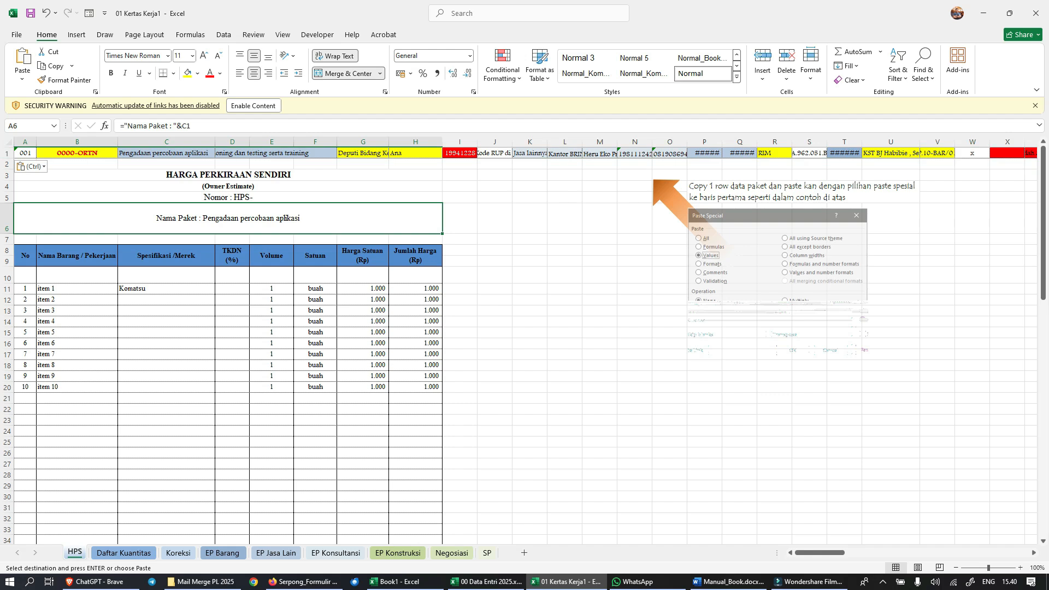
scroll(525, 344, down, 2)
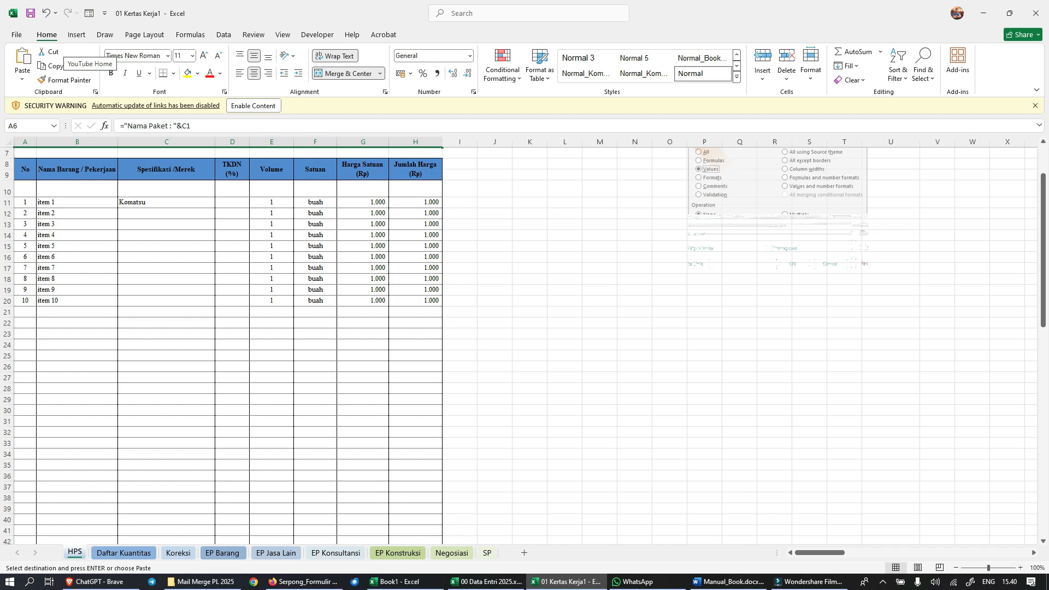
scroll(519, 344, up, 2)
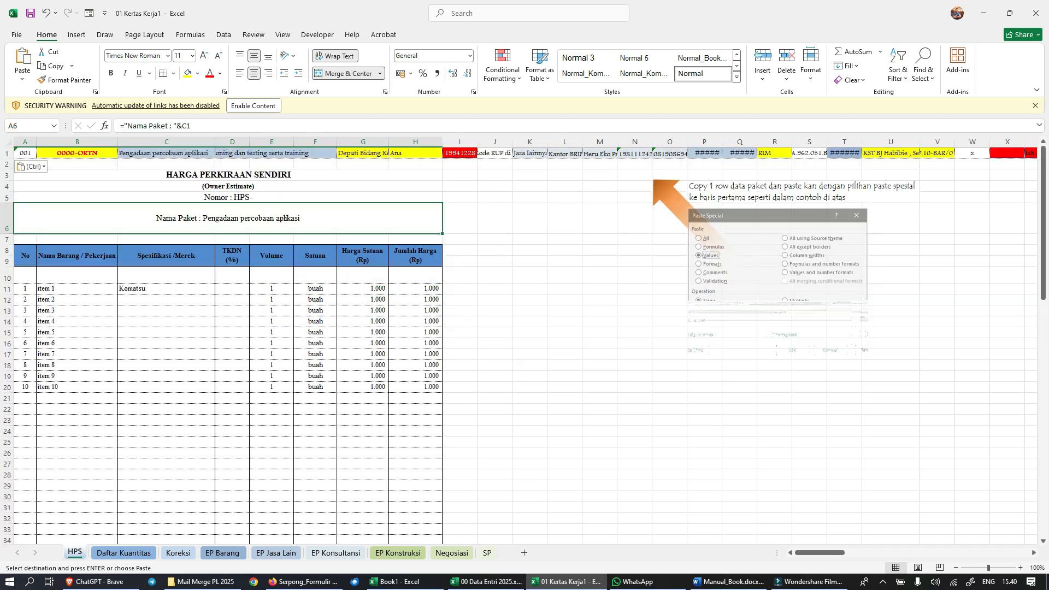
scroll(519, 328, down, 1)
drag(26, 255, 214, 496)
drag(263, 255, 334, 464)
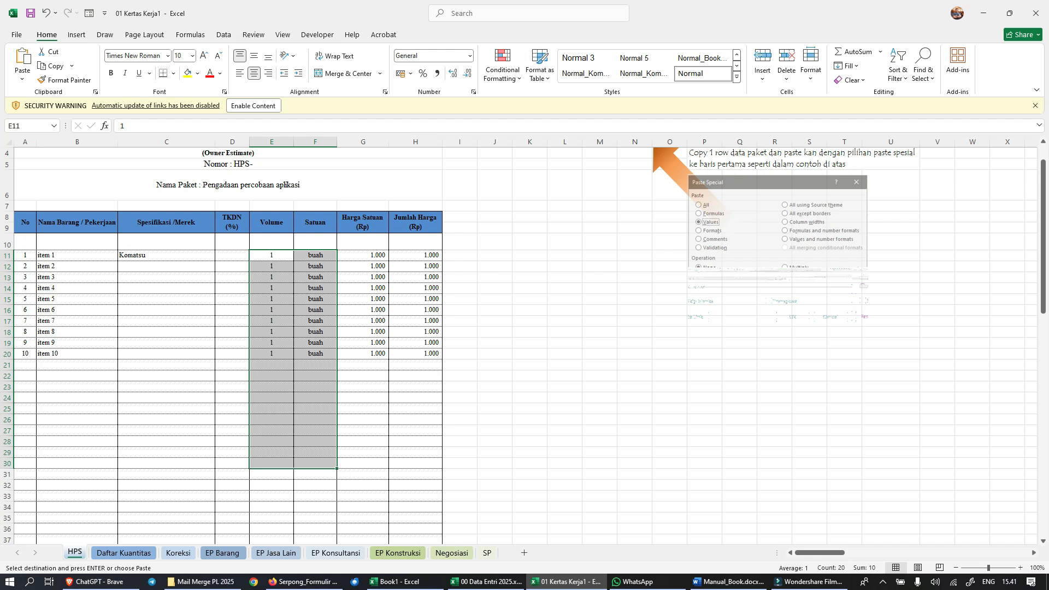
Step: Examine the lower part of the HPS sheet, covering the Sub total, PPN 11%, Total, amount in words and signature block
scroll(273, 344, down, 16)
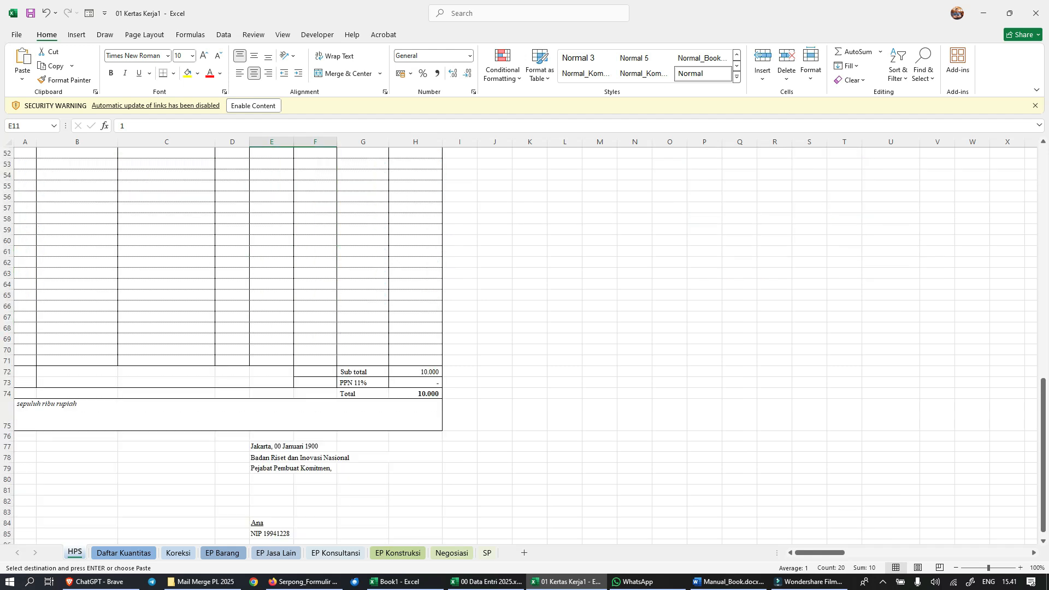
scroll(273, 344, down, 5)
scroll(273, 344, up, 20)
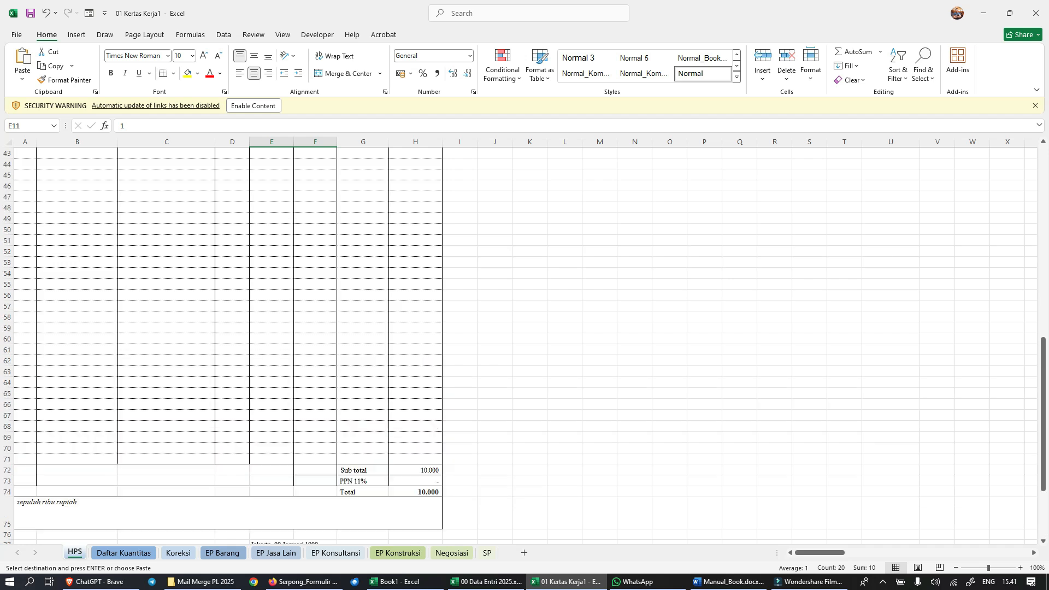
scroll(273, 344, down, 5)
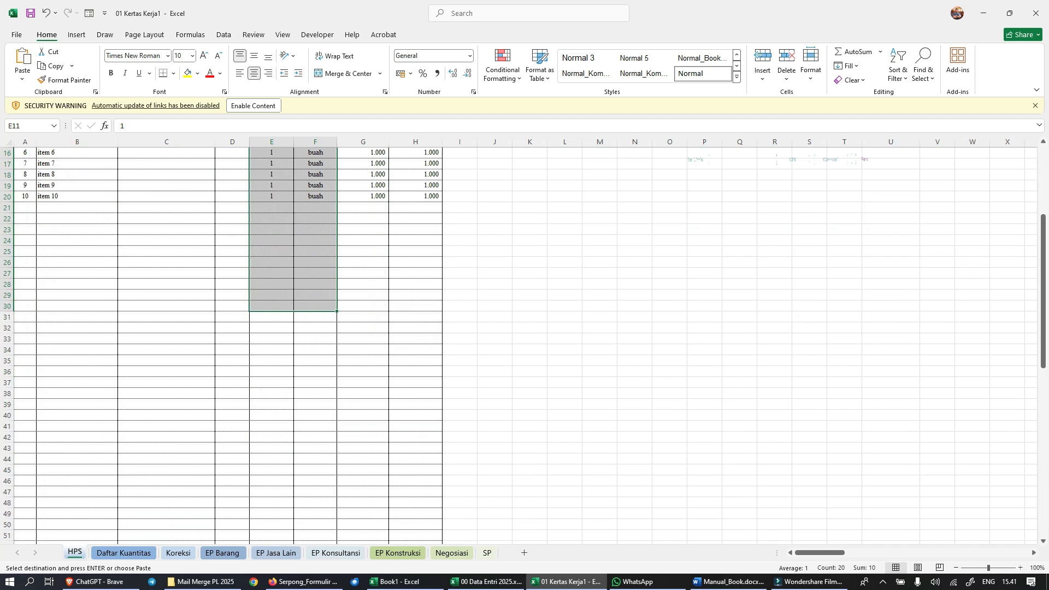
click(565, 306)
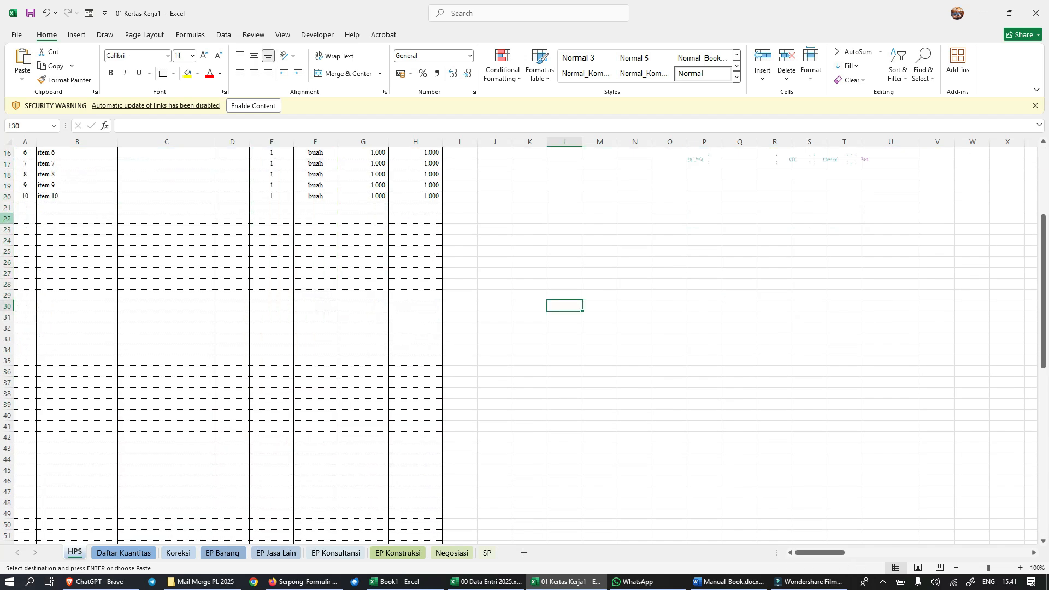
Step: Highlight the unused item rows 22 to 70 of the HPS sheet and inspect the first item's number formula in the Daftar Kuantitas sheet
drag(6, 218, 7, 395)
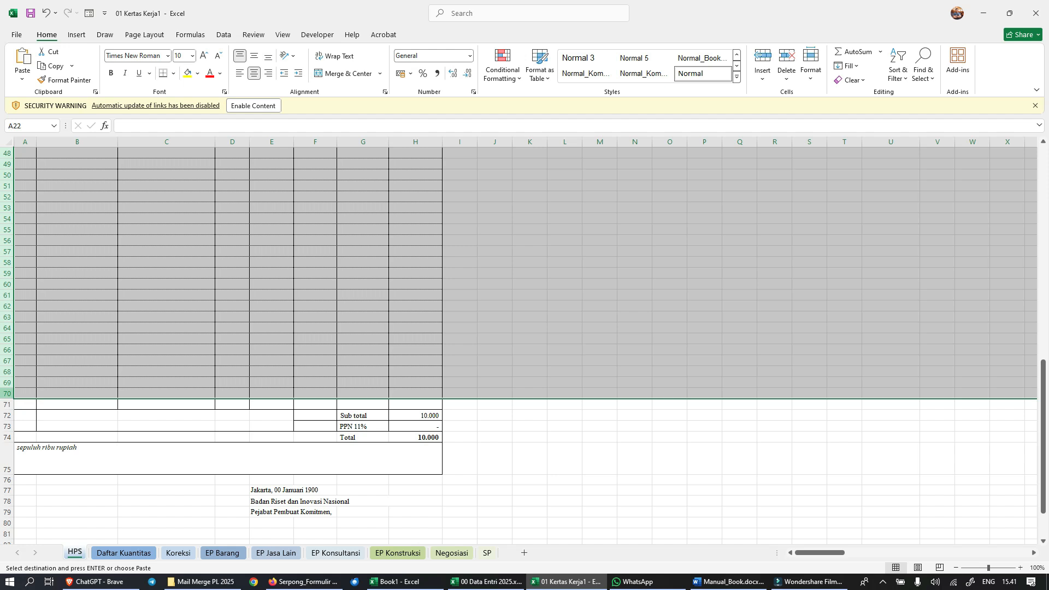
click(565, 480)
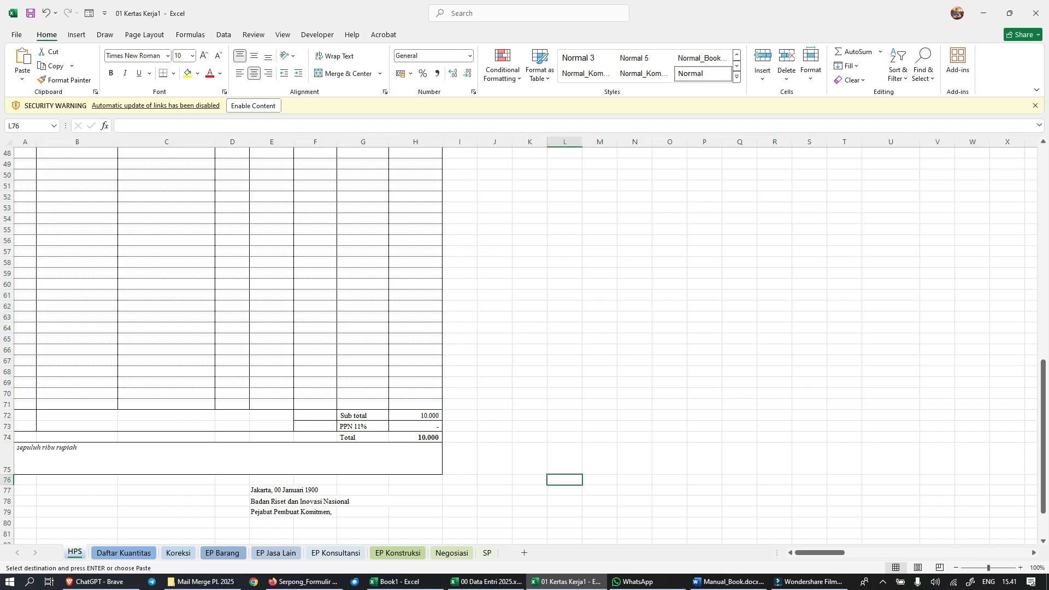
scroll(565, 480, up, 16)
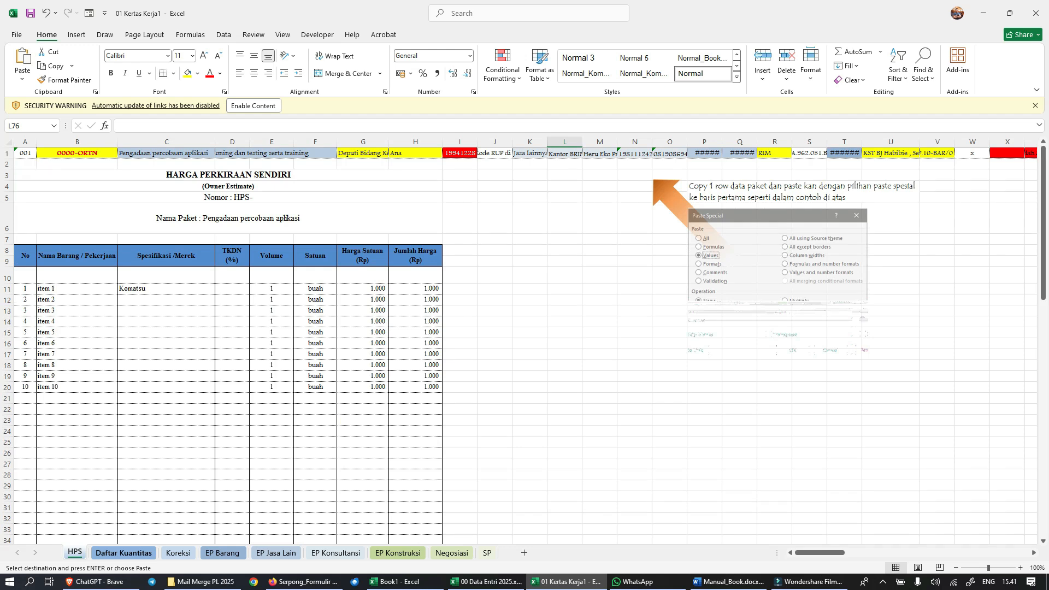
click(124, 552)
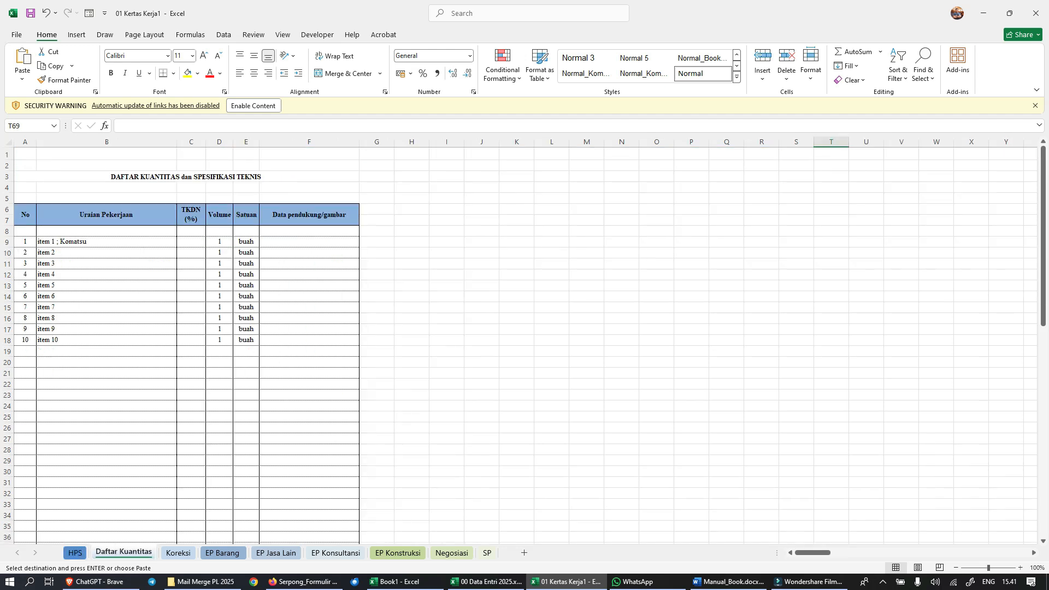
click(26, 241)
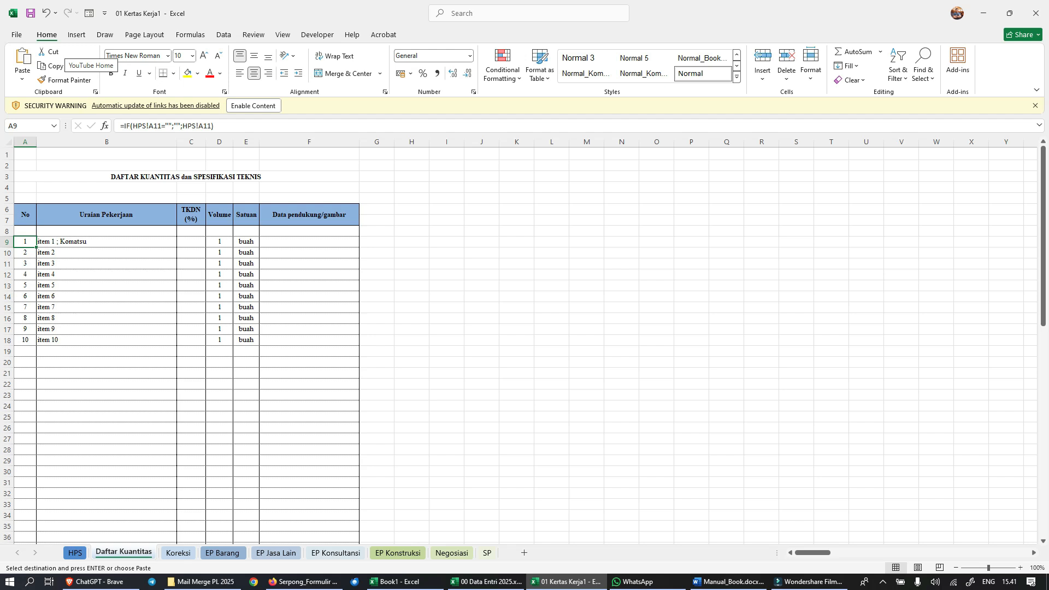
Step: Switch to 00 Data Entri 2025.xlsm and close the workbook
key(alt+Tab)
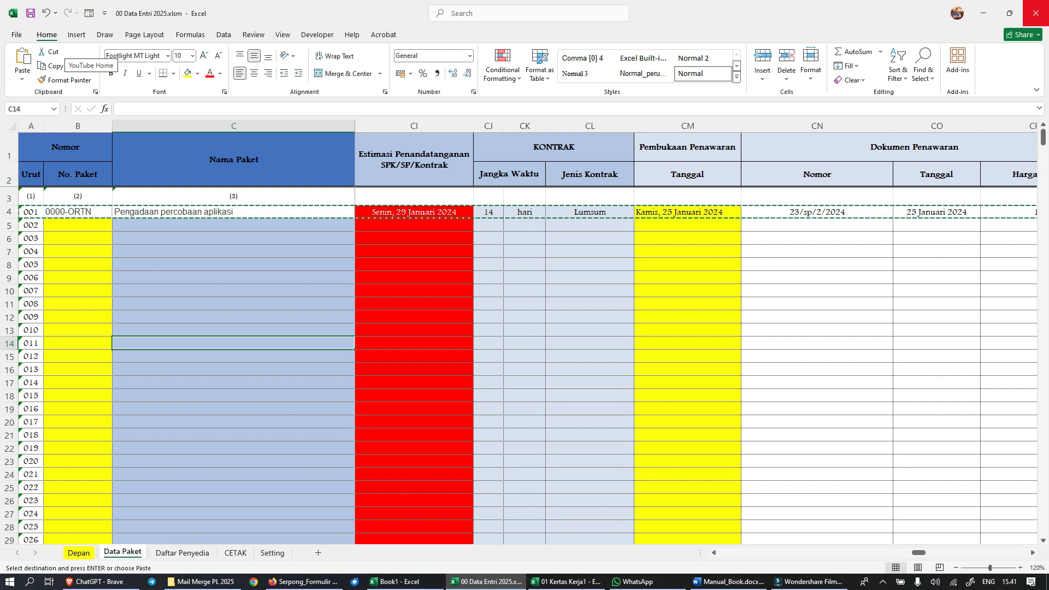
click(1036, 14)
click(542, 307)
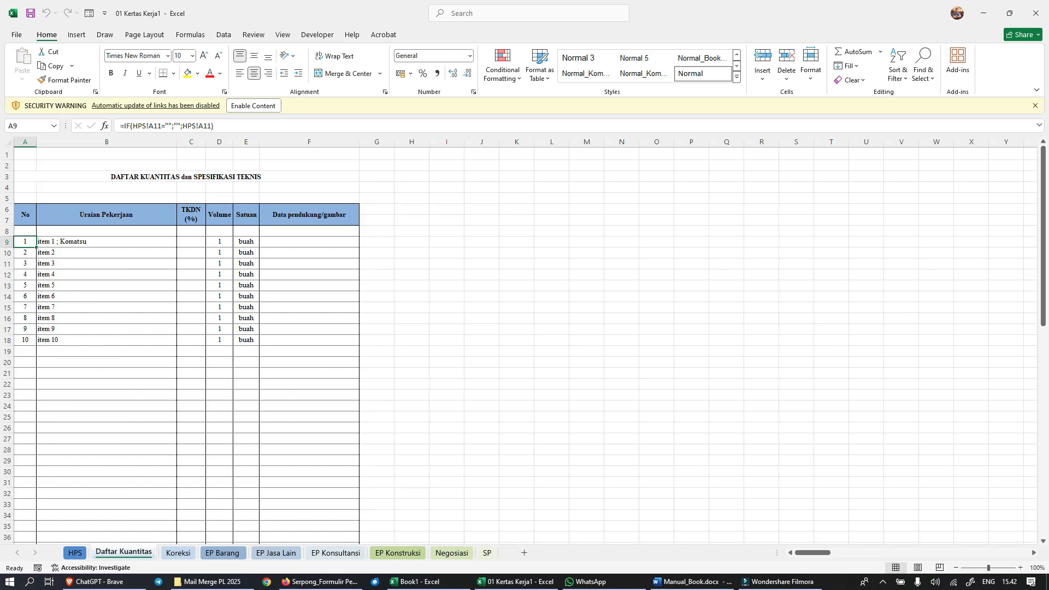
Step: Open 02 BA Reviu Paket.docx from the Mail Merge PL 2025 folder in Word and allow its SQL command to run
click(208, 581)
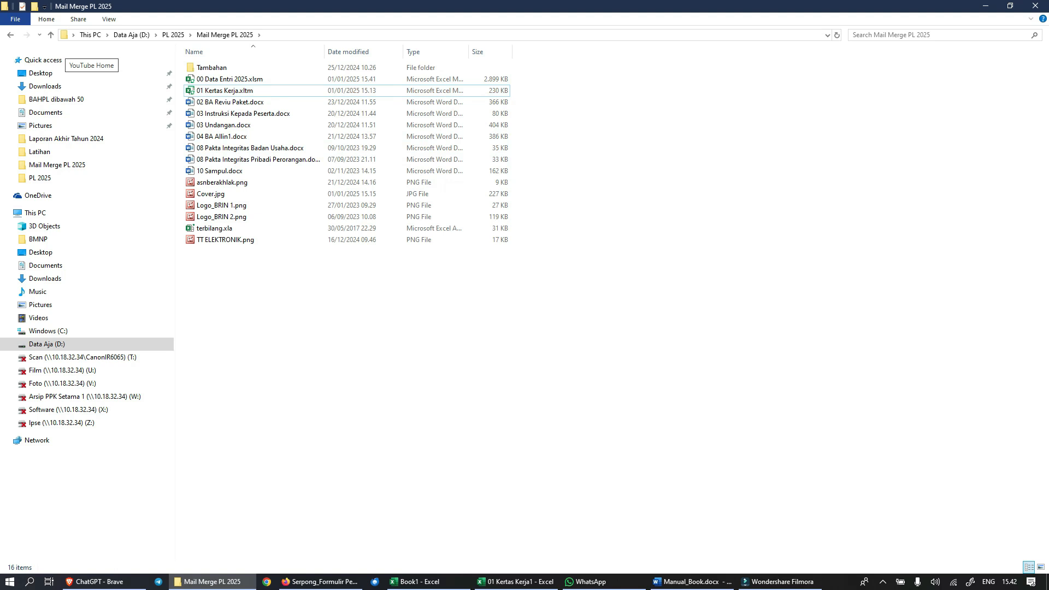
click(230, 102)
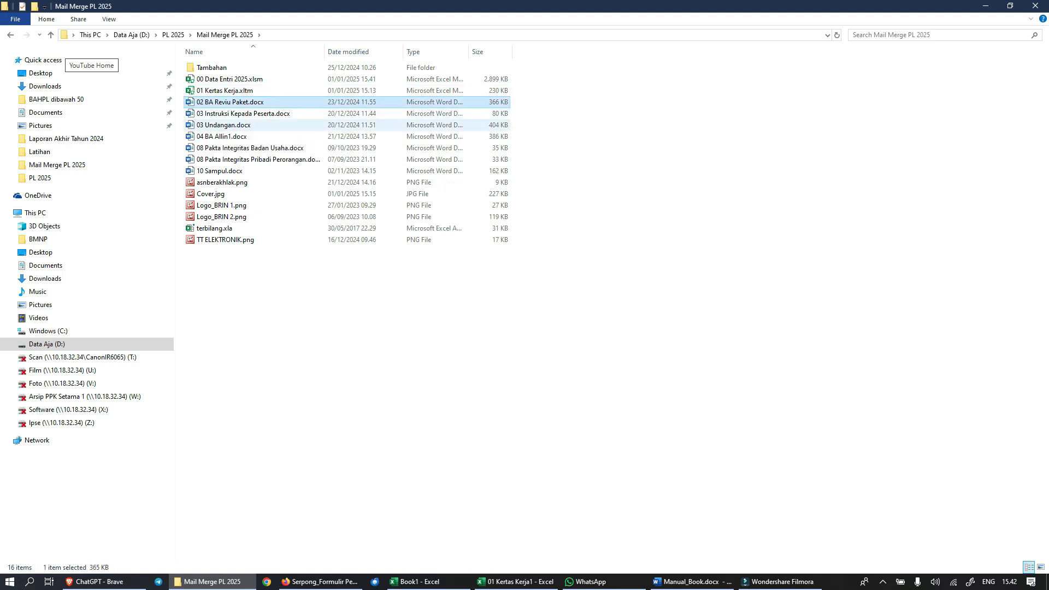
click(227, 125)
click(230, 102)
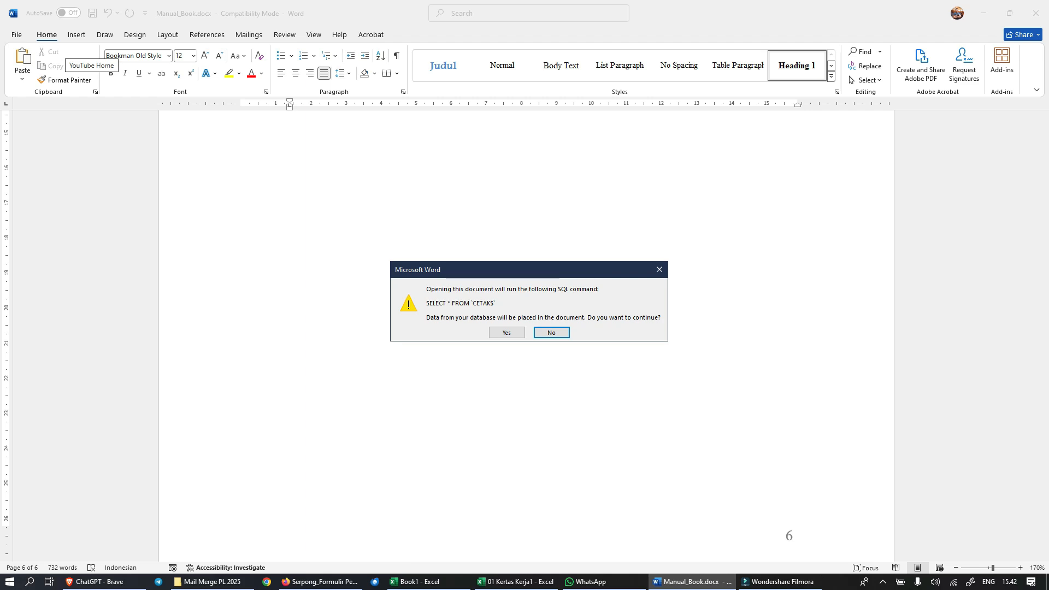
key(Left)
key(Return)
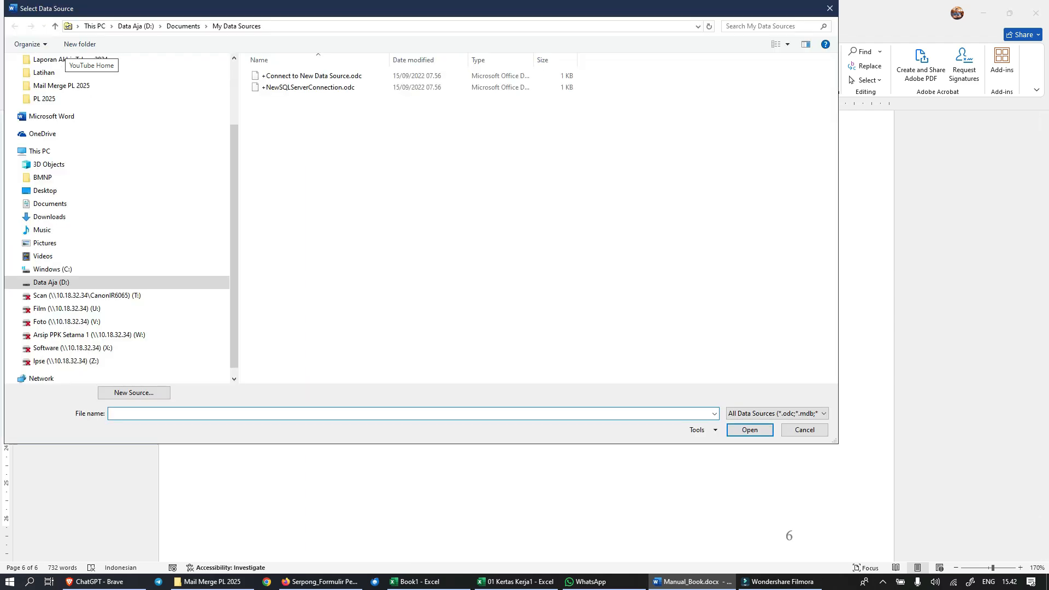
Step: Choose 00 Data Entri 2025.xlsm from Data Aja (D:) > PL 2025 > Mail Merge PL 2025 as the document's mail merge data source
click(51, 282)
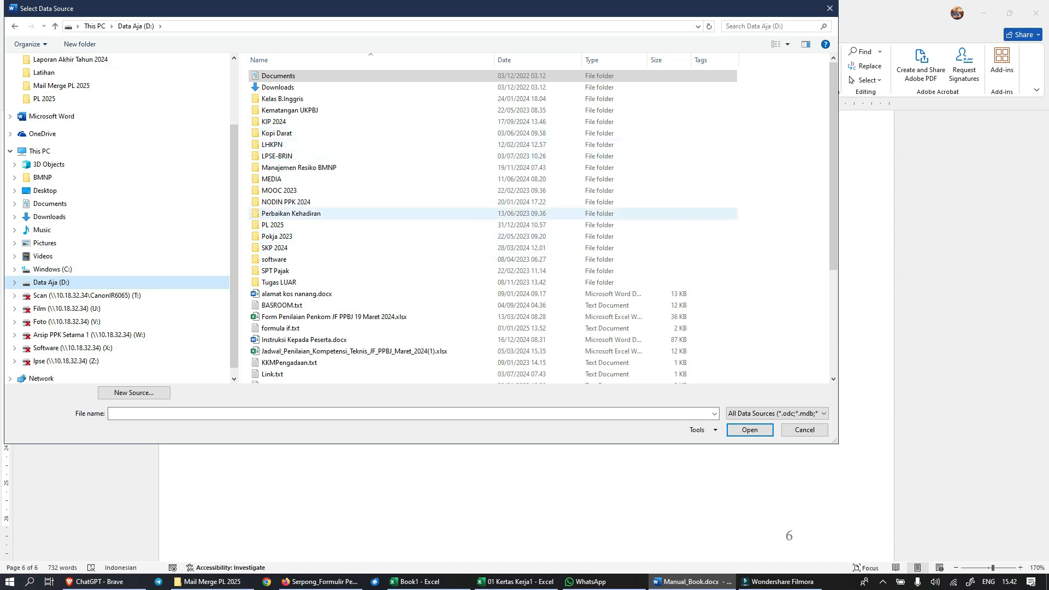
double_click(272, 225)
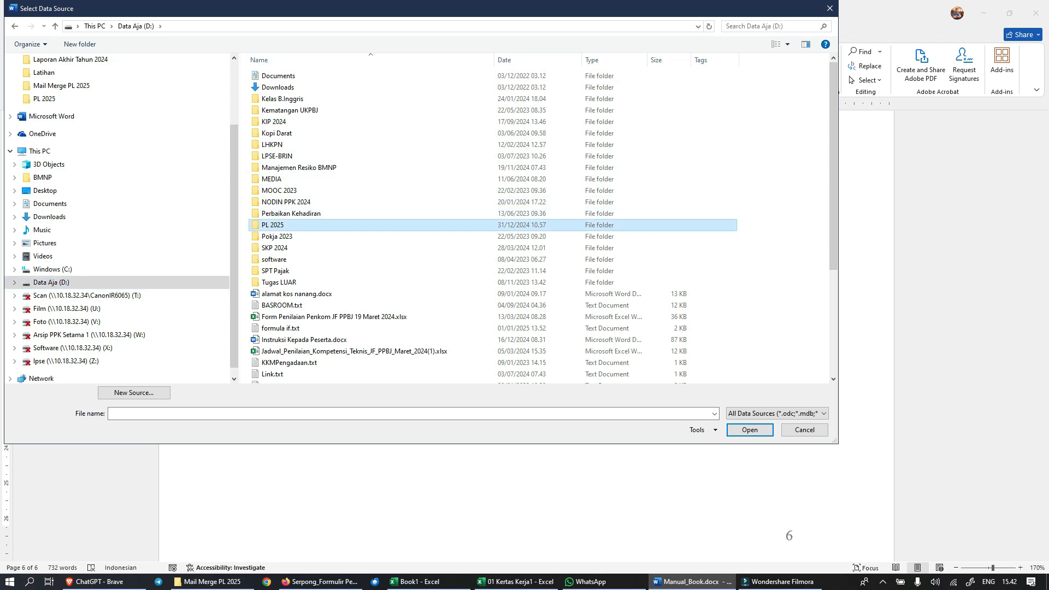
double_click(289, 87)
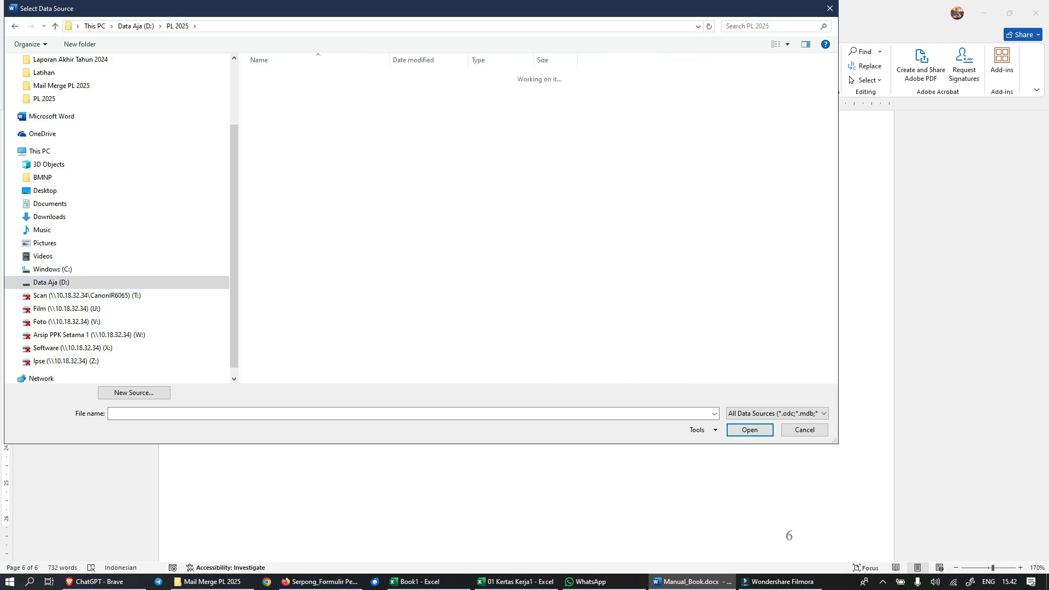
click(290, 87)
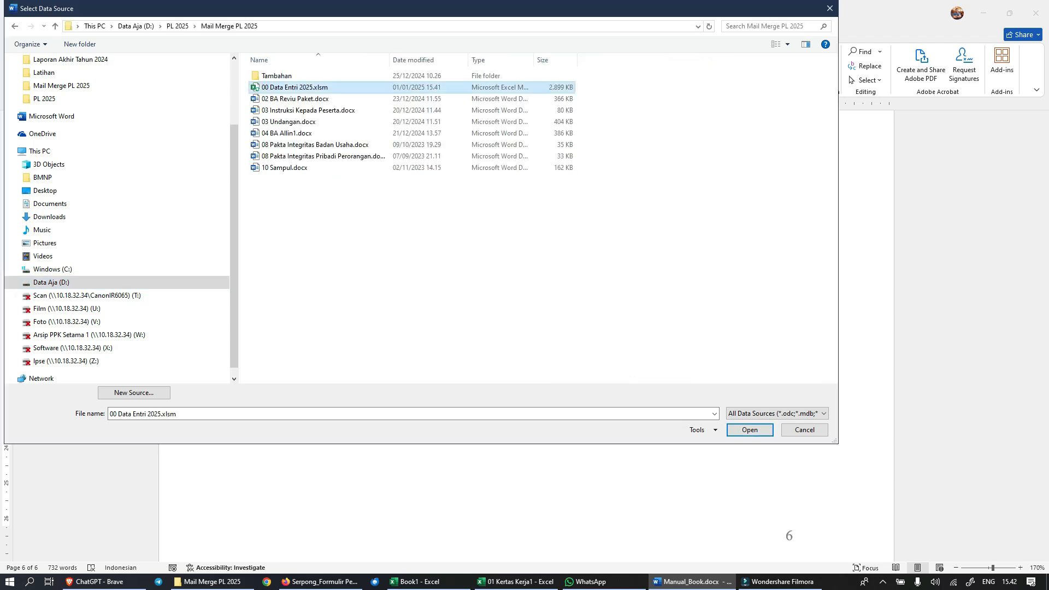
click(750, 430)
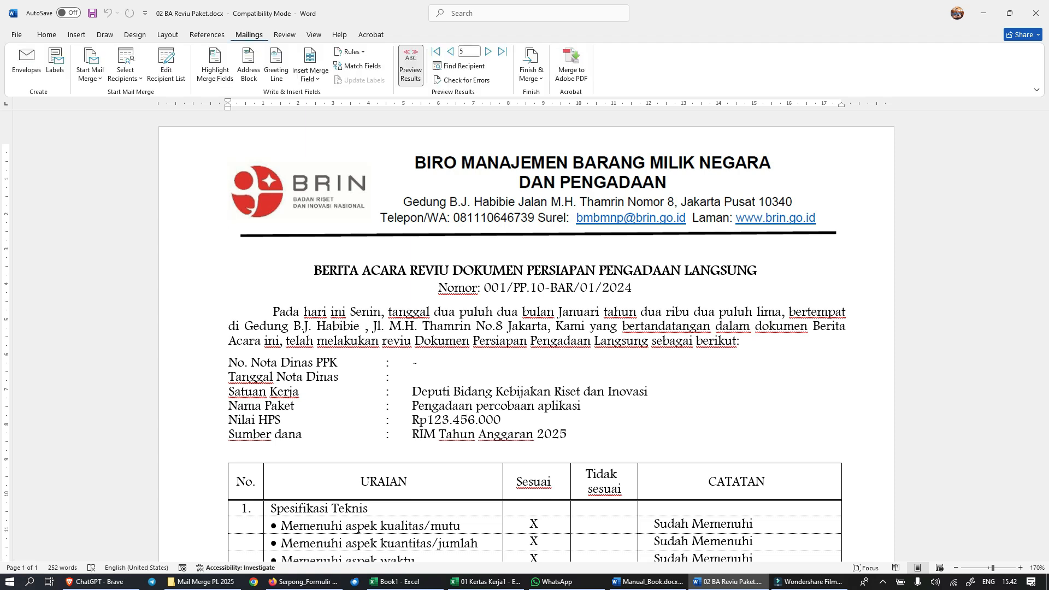
Step: Examine the merged Nomor, Satuan Kerja, Nama Paket and Nilai HPS fields at the start of the Berita Acara Reviu document
click(465, 391)
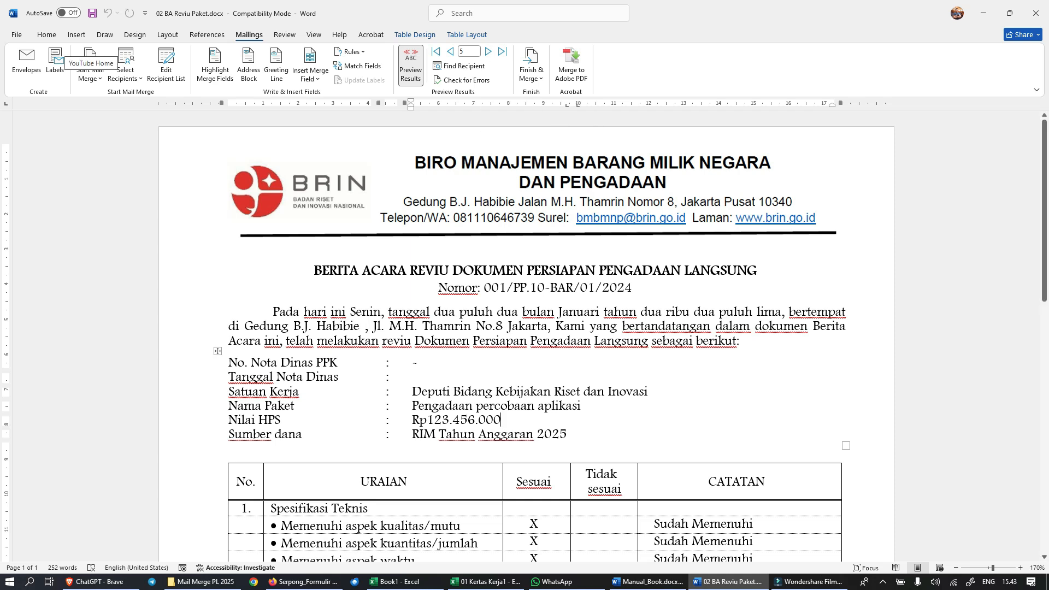
double_click(537, 288)
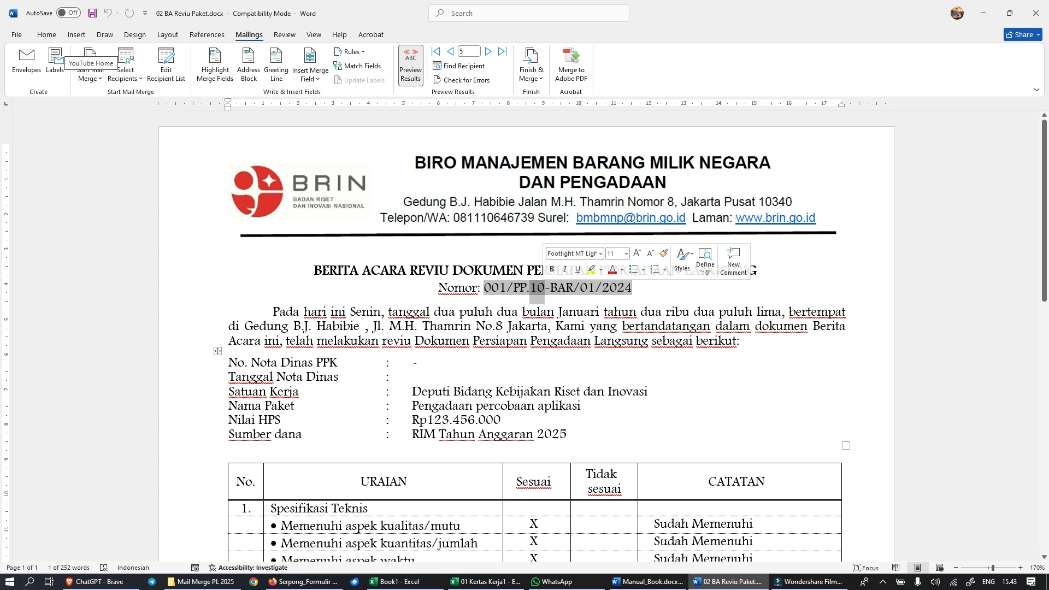
click(530, 289)
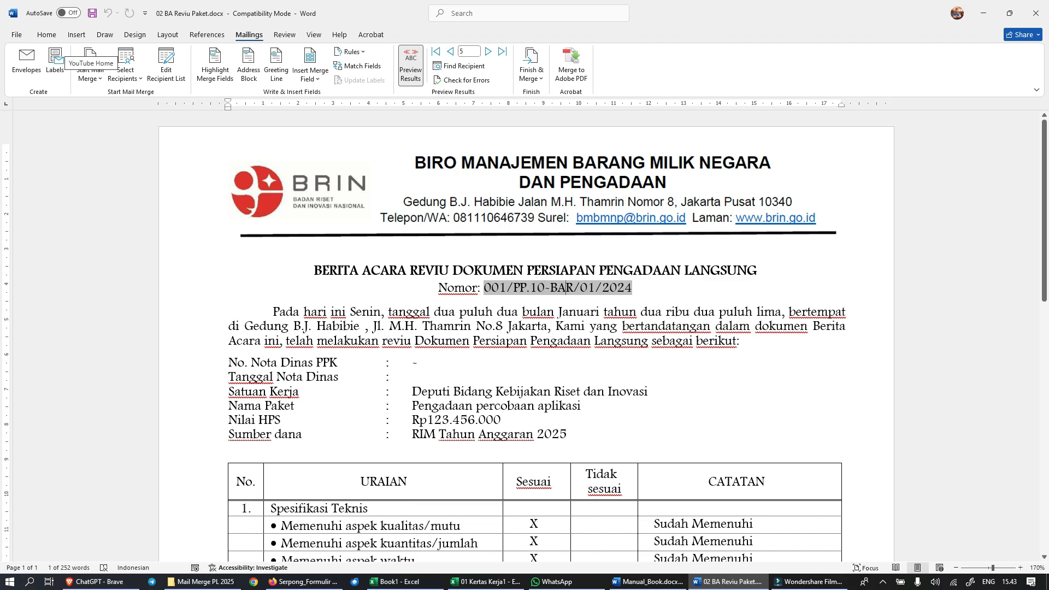
drag(530, 288, 544, 289)
drag(414, 392, 593, 406)
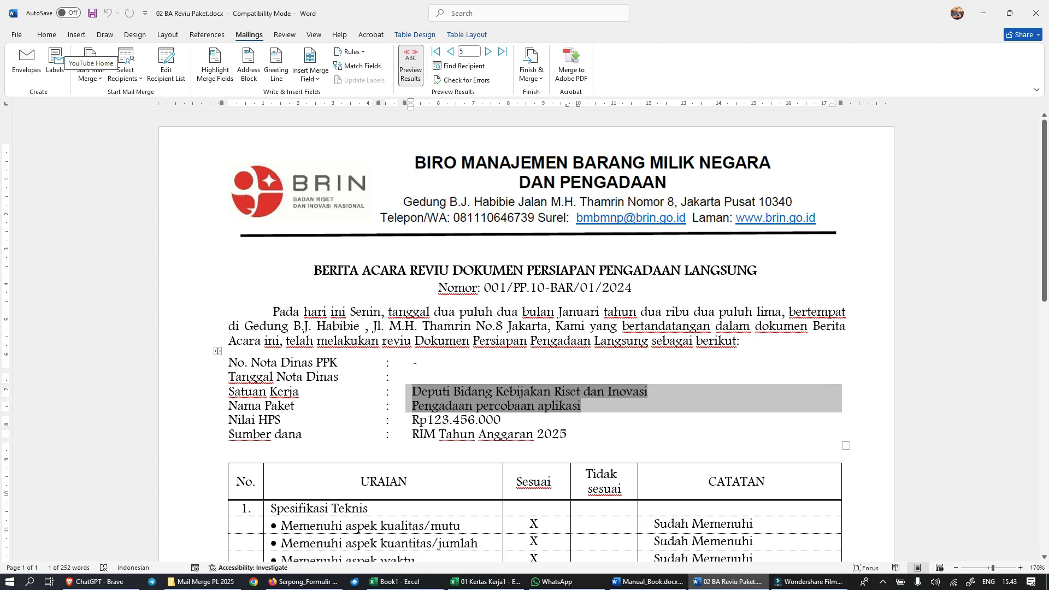
click(612, 341)
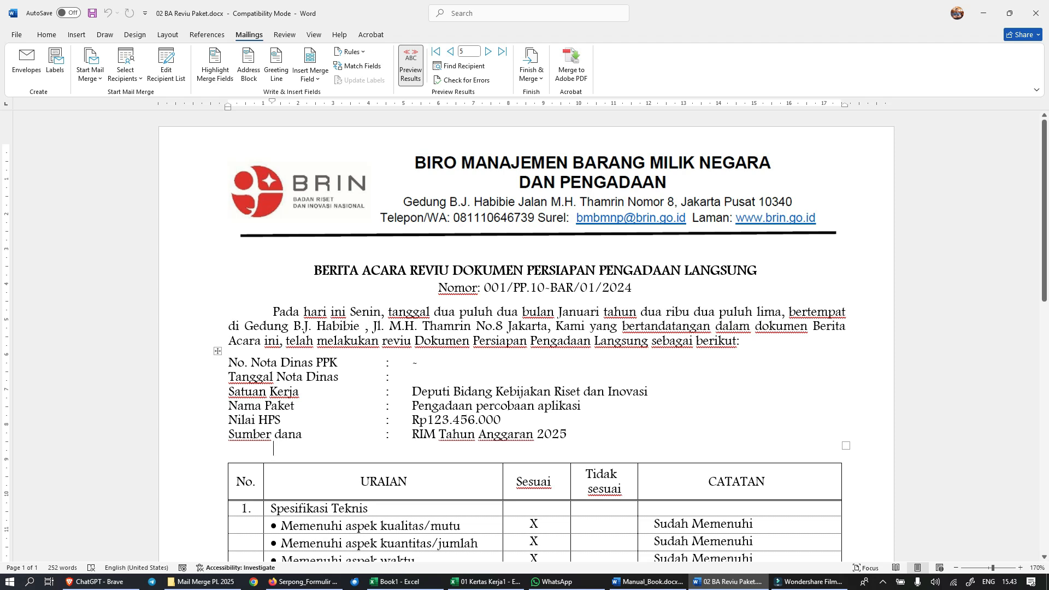
Step: Review the Sesuai/Tidak sesuai checklist table and the signature block of the Berita Acara Reviu document
scroll(525, 328, down, 8)
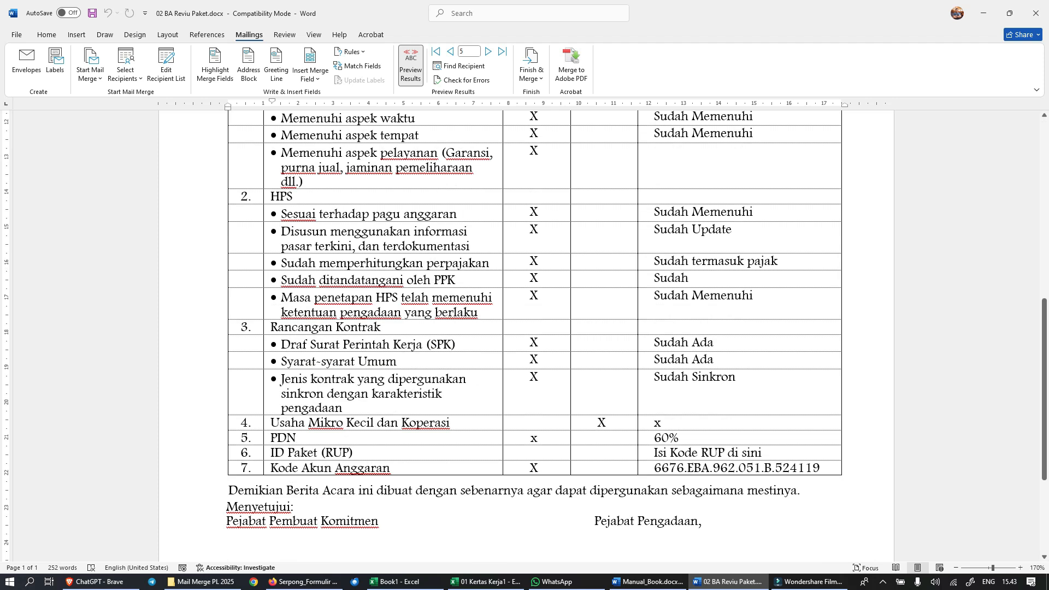
scroll(525, 328, down, 3)
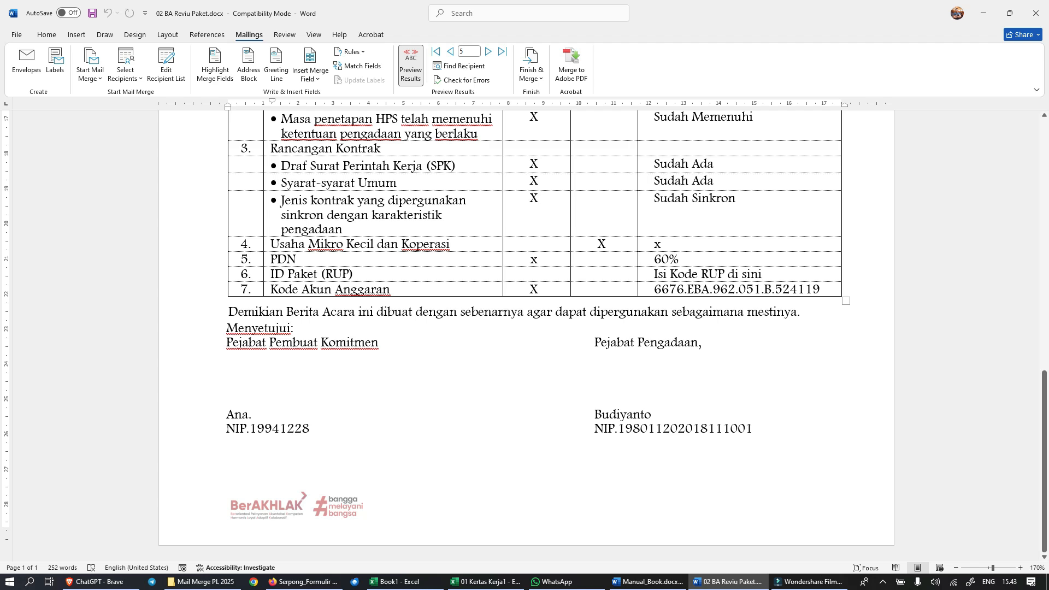
scroll(524, 328, up, 10)
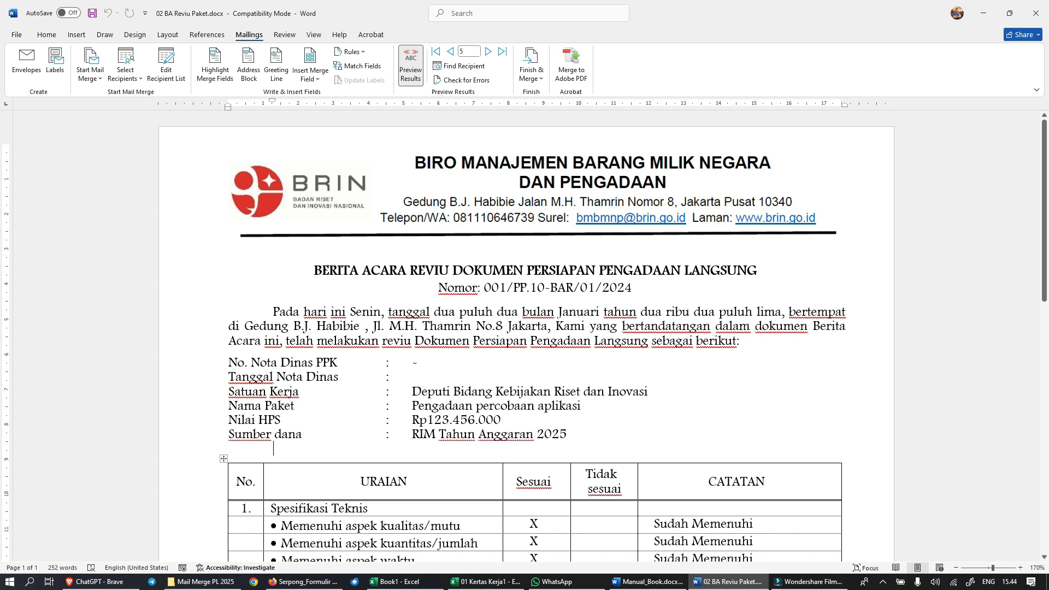
Step: Merge only the current record to print, using Microsoft Print to PDF as the printer
click(531, 71)
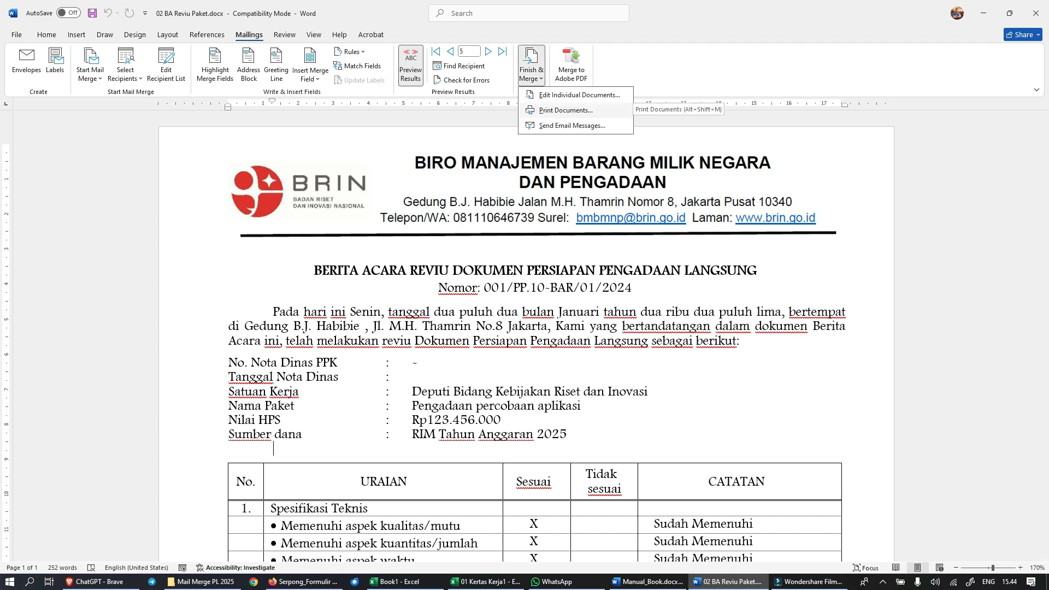
click(566, 110)
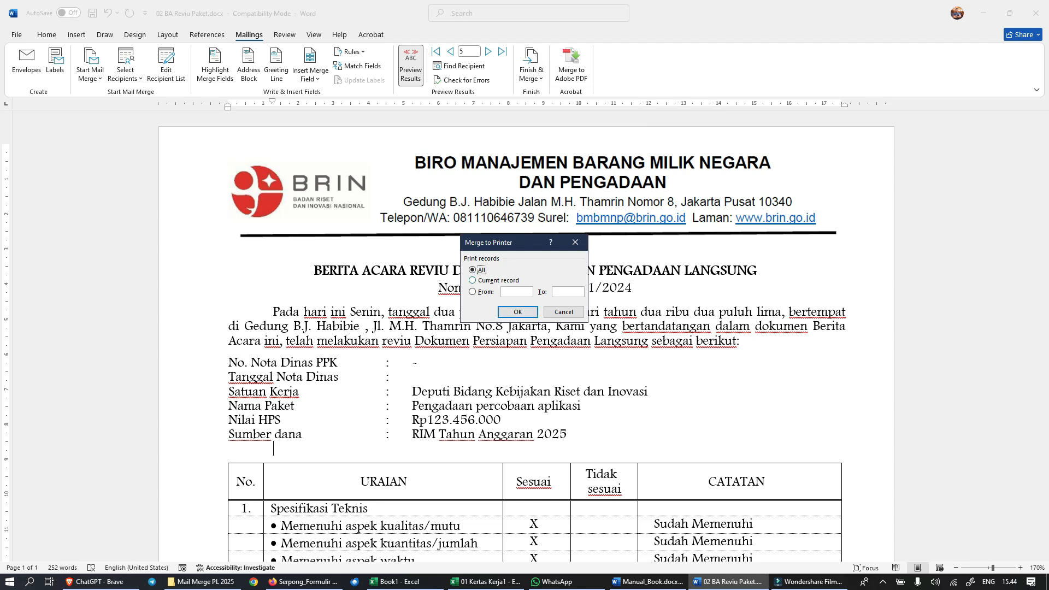
click(481, 280)
key(Return)
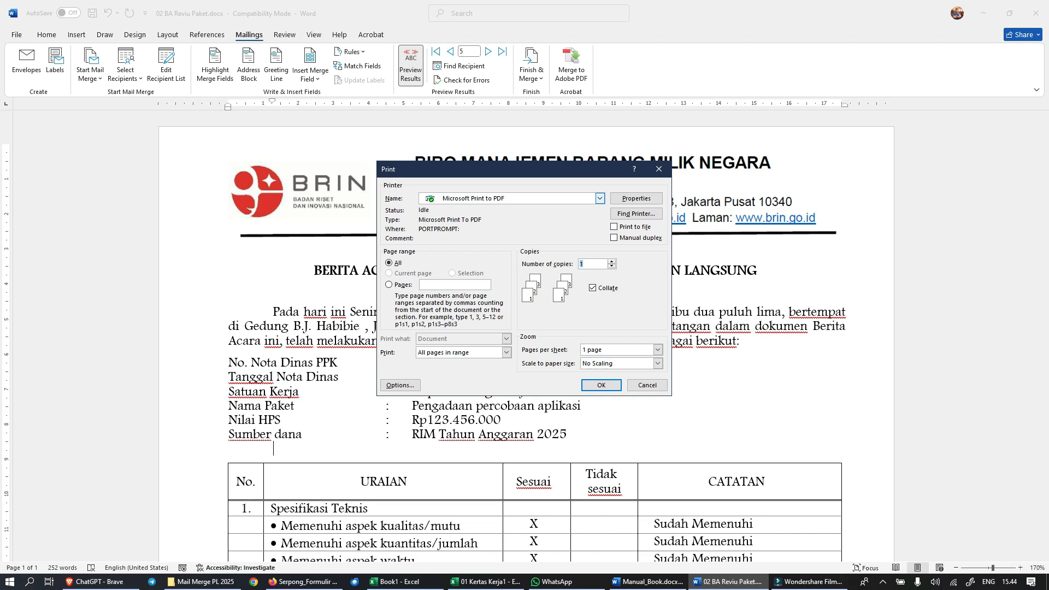
click(600, 198)
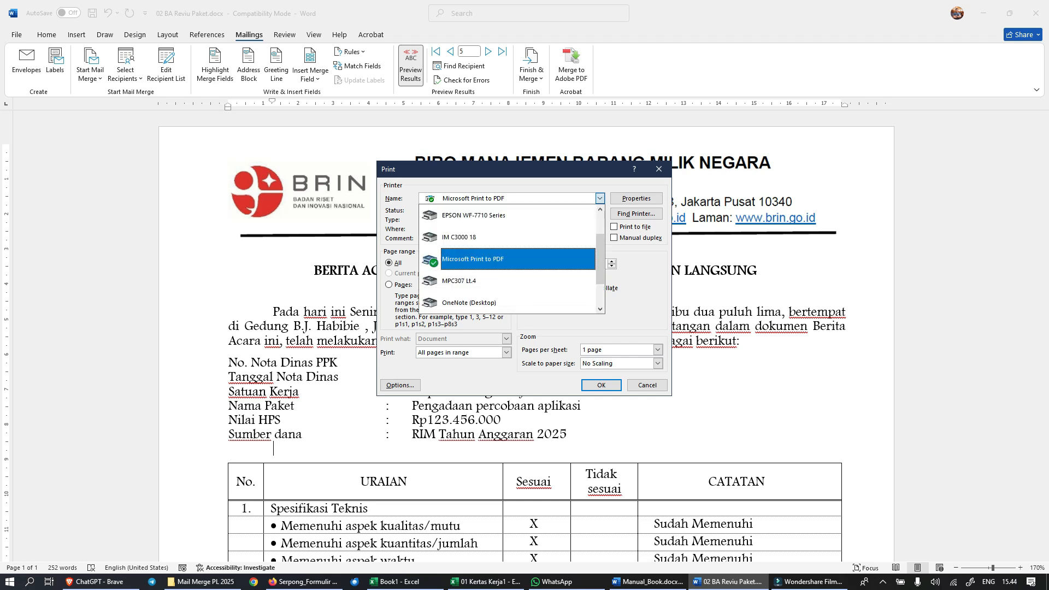
click(491, 259)
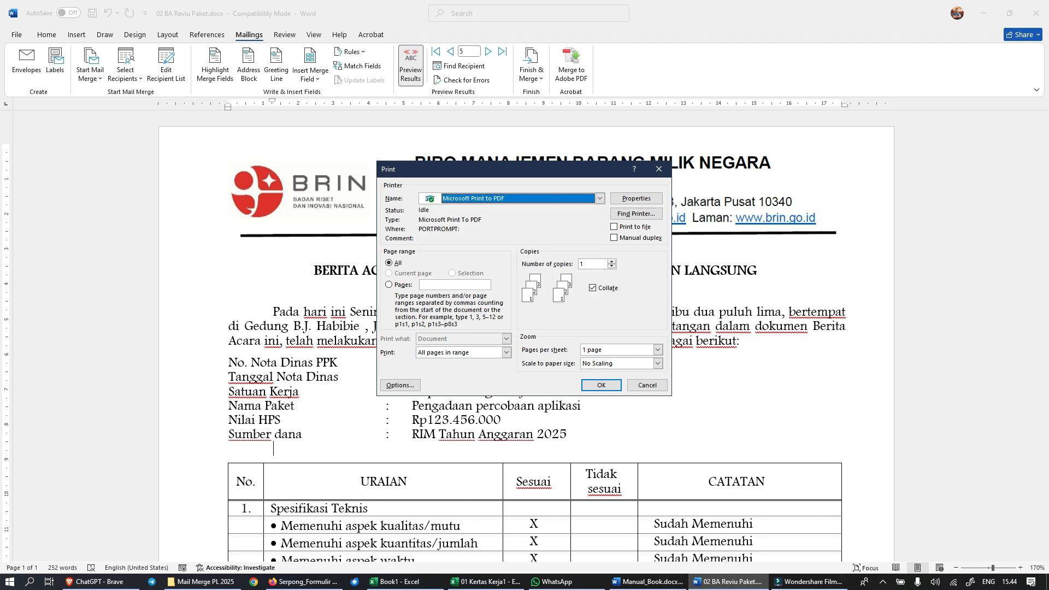
click(600, 385)
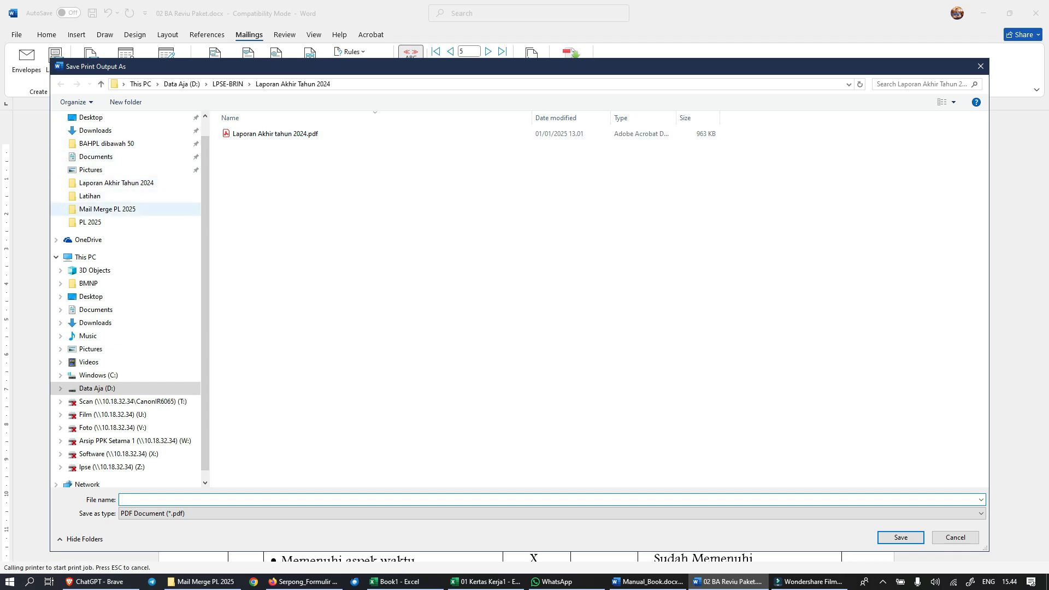
Step: Set the print output location to Data Aja (D:) > PL 2025 > latihan > 0000-DKRI-Pengadaan Bahan Percobaan Aplikasi
click(96, 388)
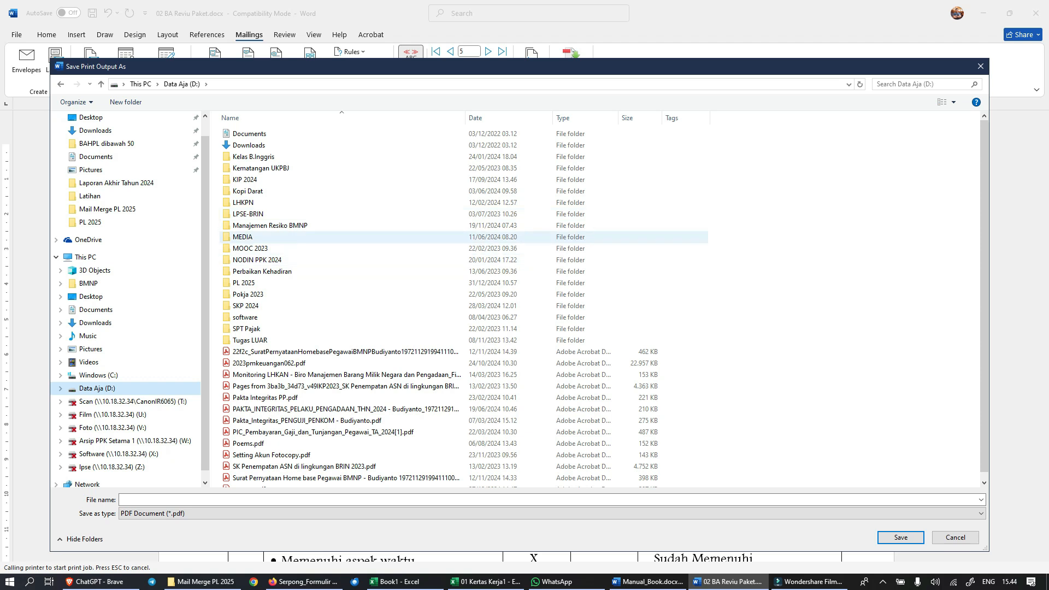
click(251, 213)
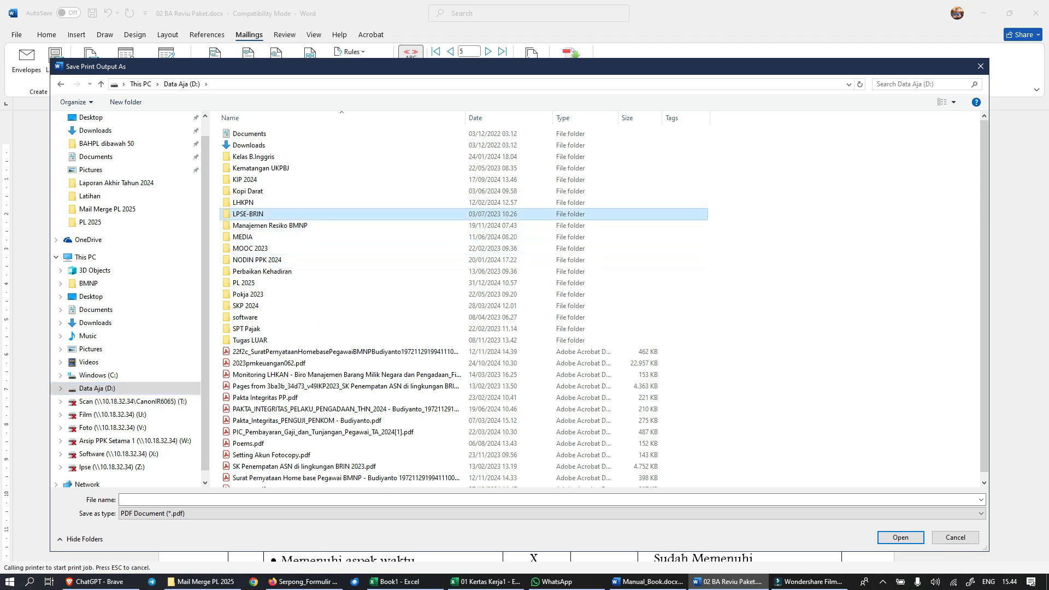
double_click(244, 282)
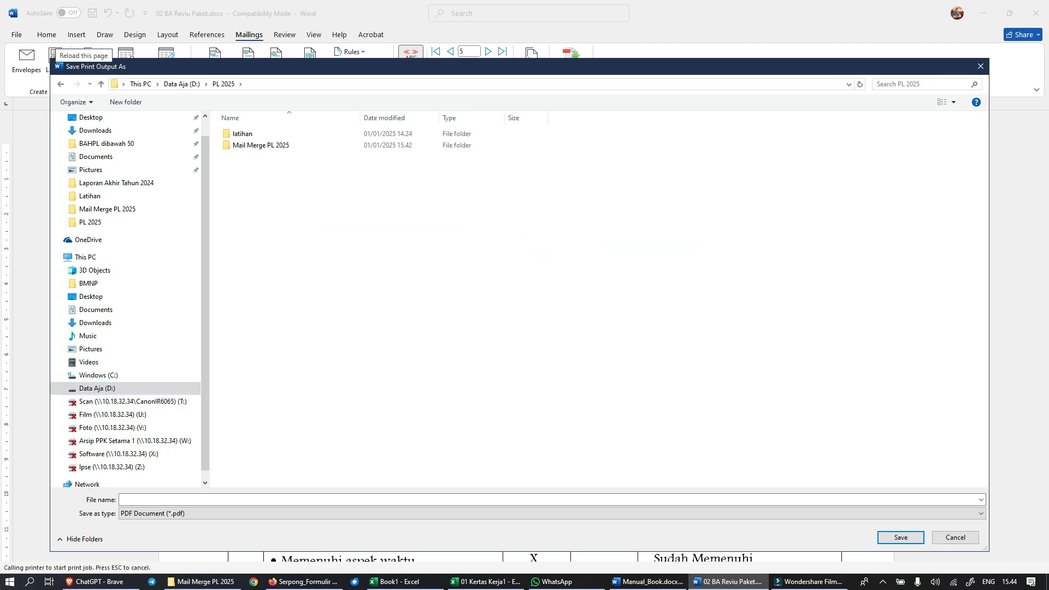
double_click(243, 133)
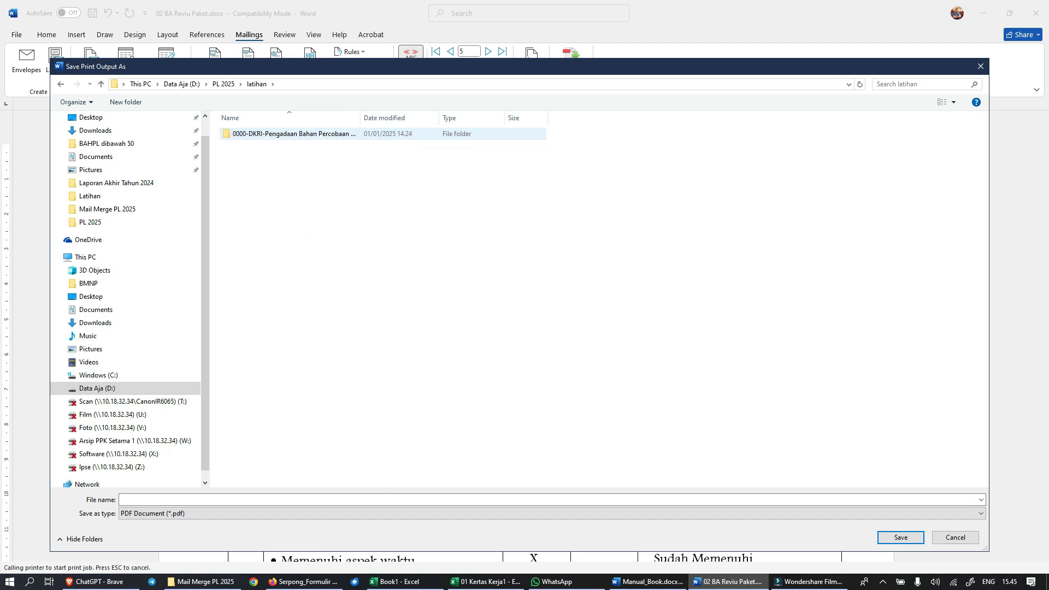
double_click(273, 134)
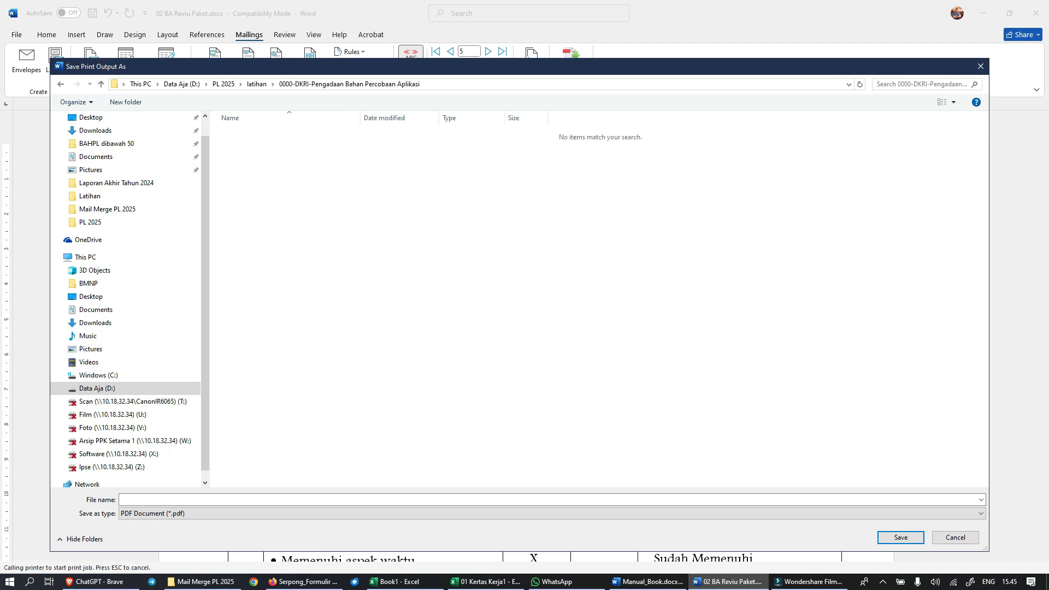
Step: Save the PDF output under the name BAR and close the 02 BA Reviu Paket document
click(251, 499)
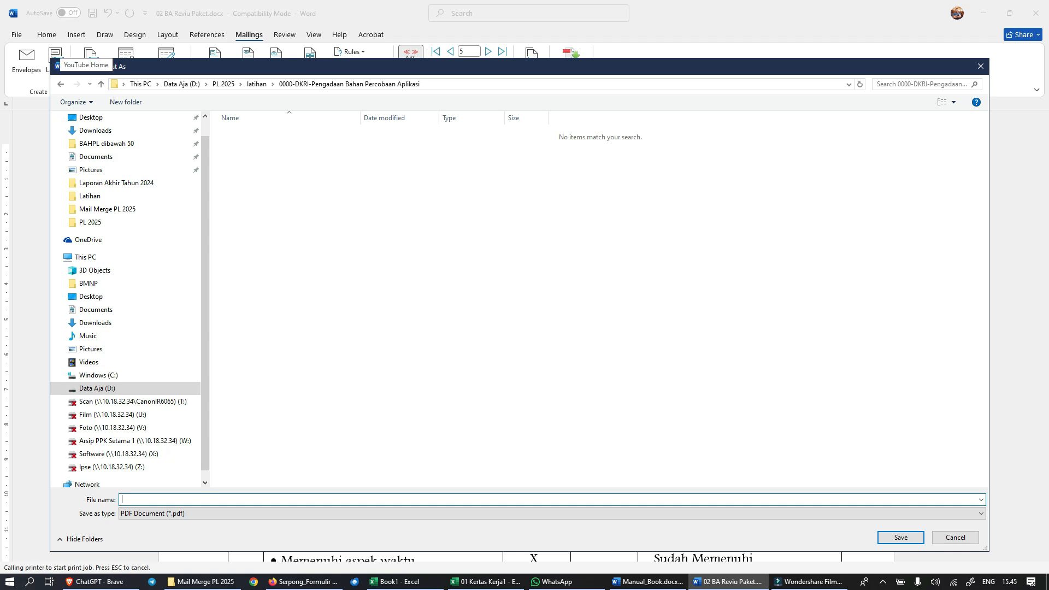
text(bA)
key(BackSpace)
key(BackSpace)
key(BackSpace)
text(BA)
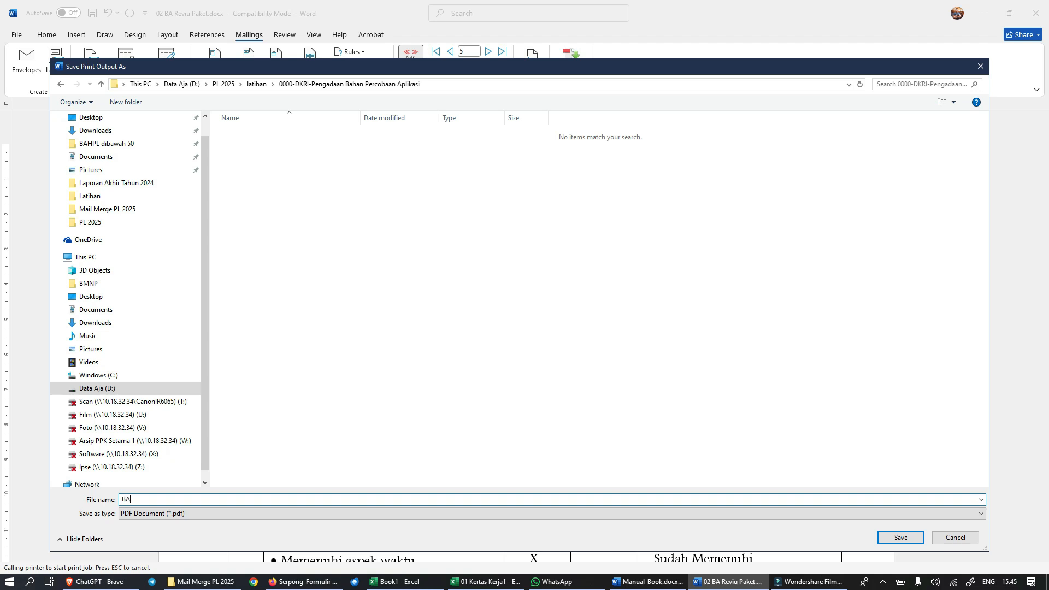
text(R)
key(Return)
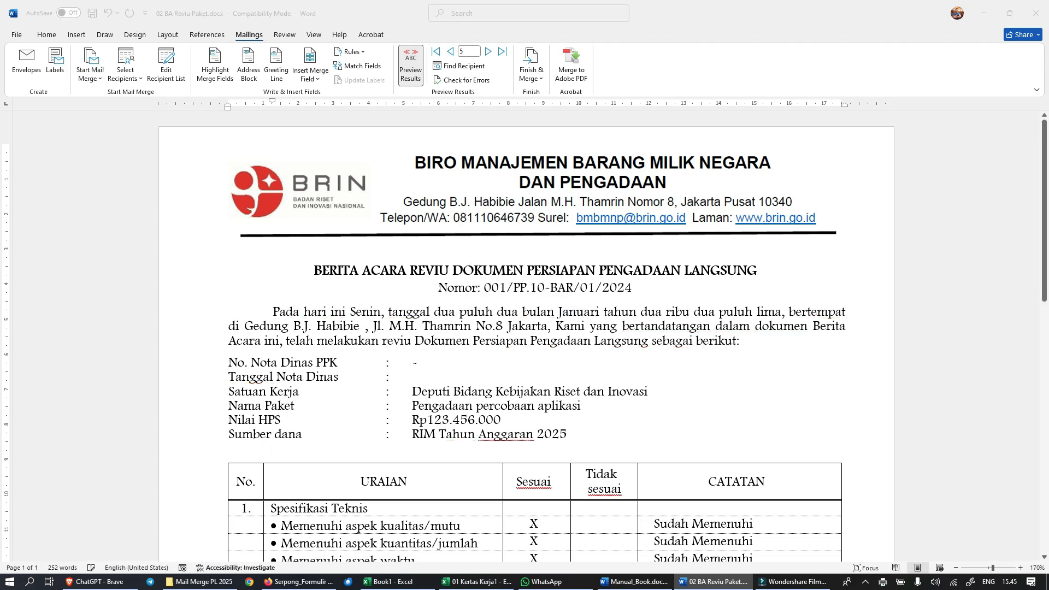
click(1036, 14)
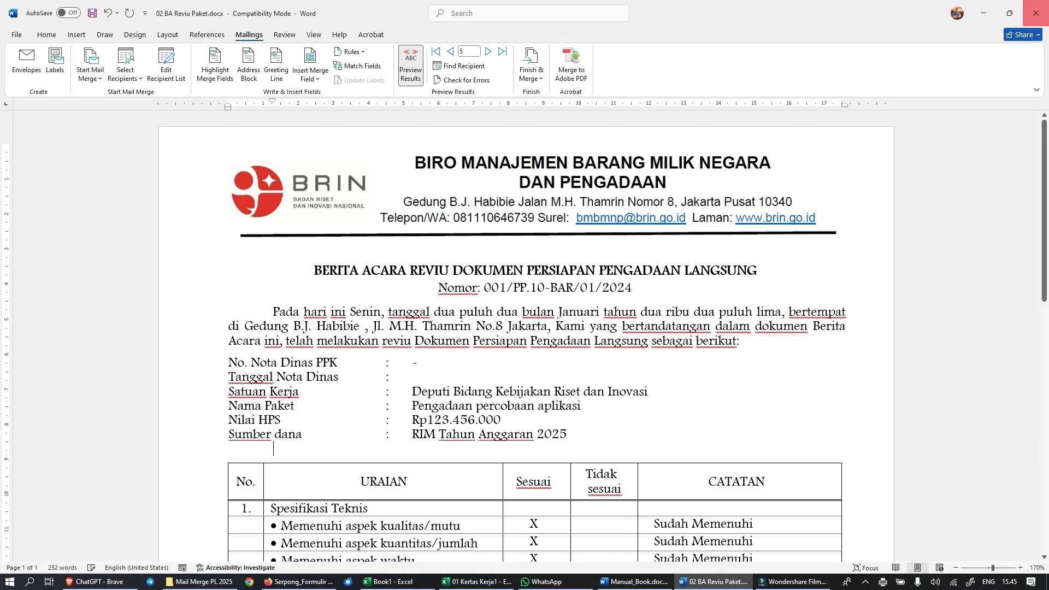
key(n)
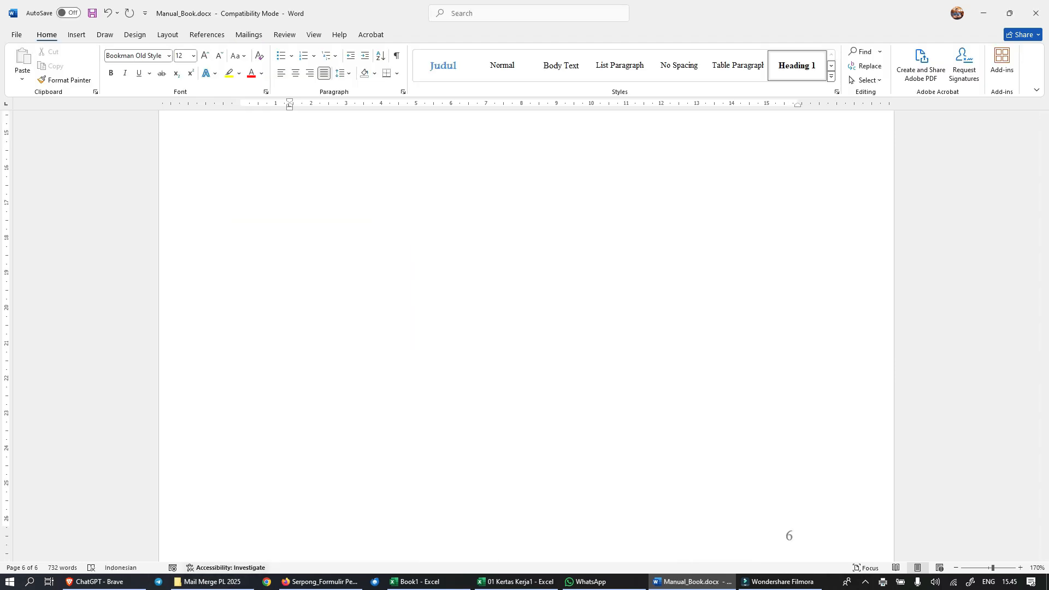
Step: Open BAR.pdf from the 0000-DKRI-Pengadaan Bahan Percobaan Aplikasi folder under PL 2025 > latihan in File Explorer
click(213, 582)
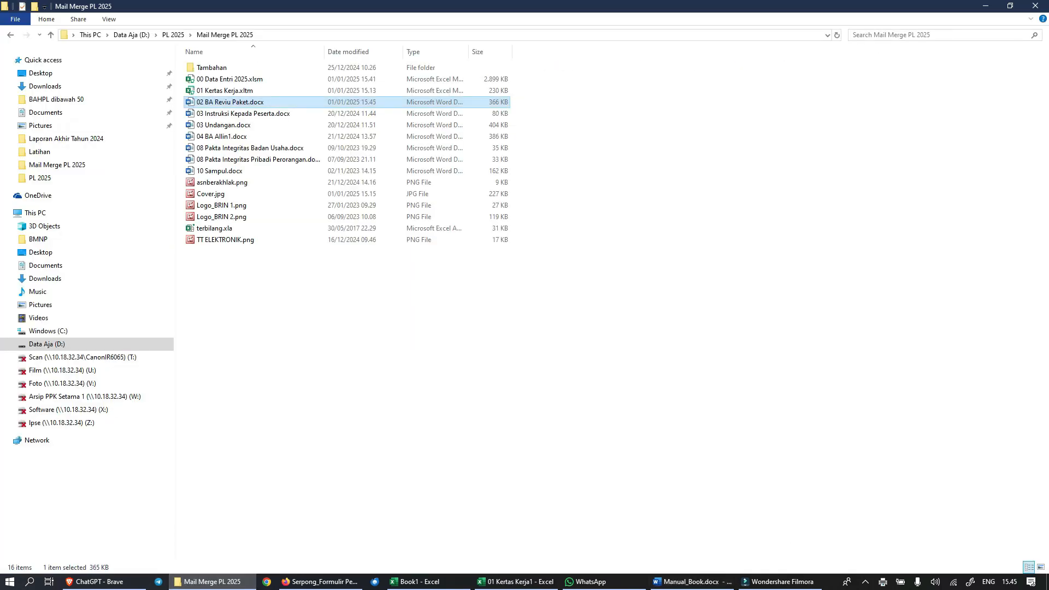
click(51, 35)
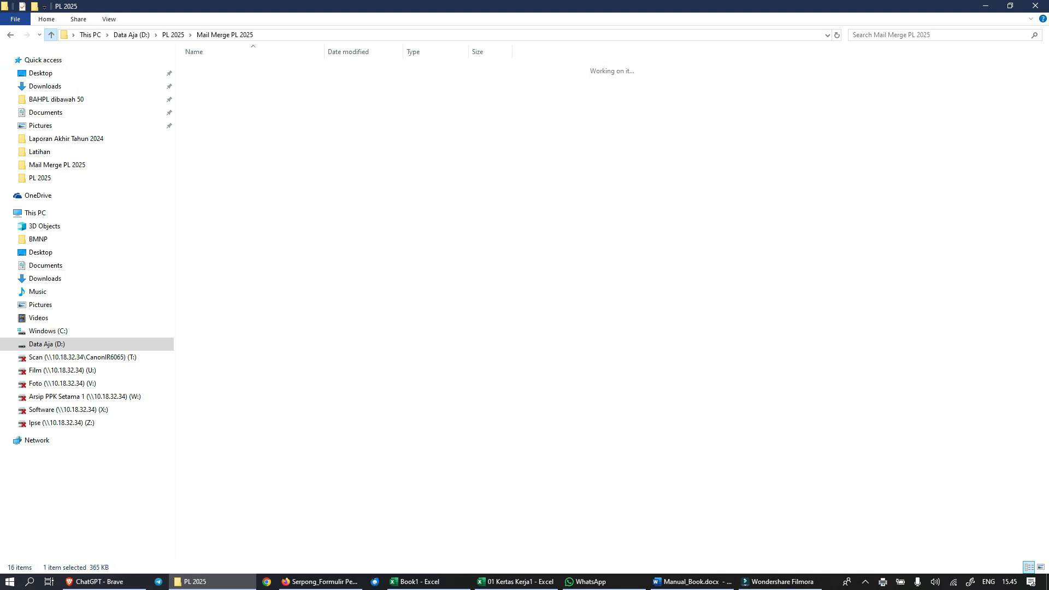
double_click(207, 68)
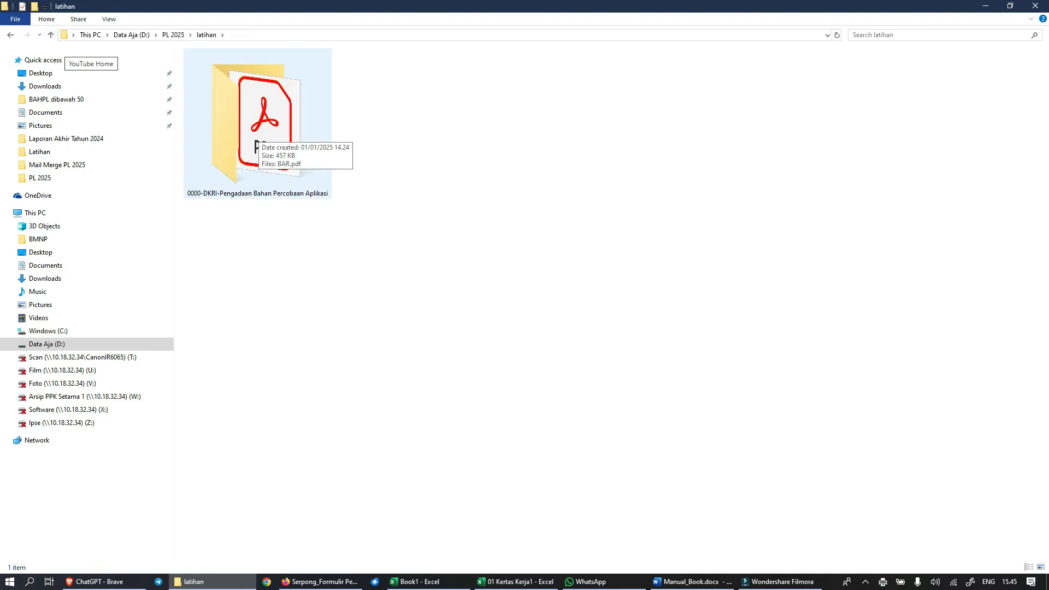
double_click(257, 131)
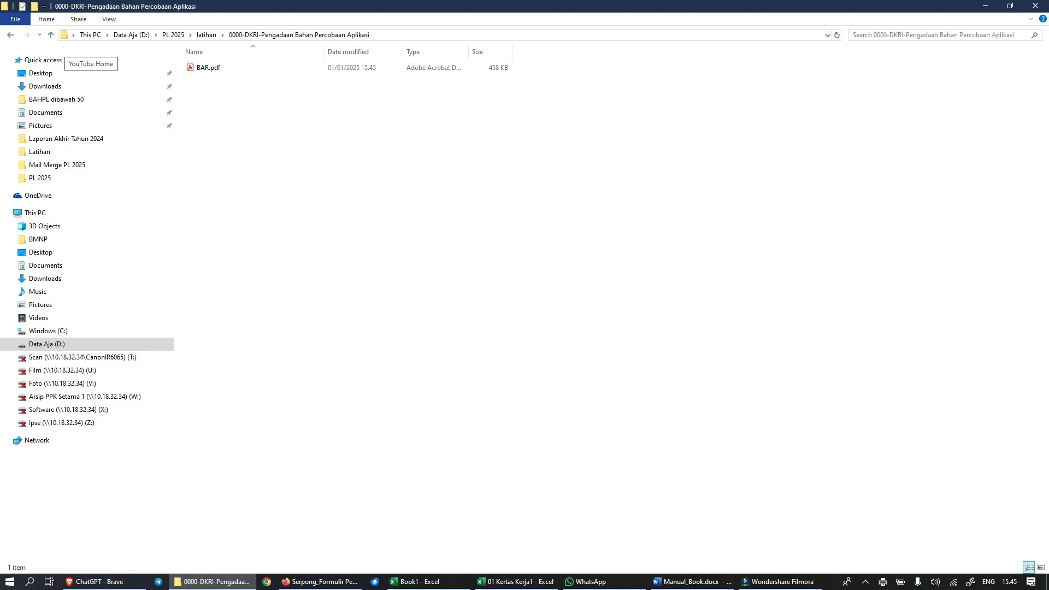
double_click(219, 67)
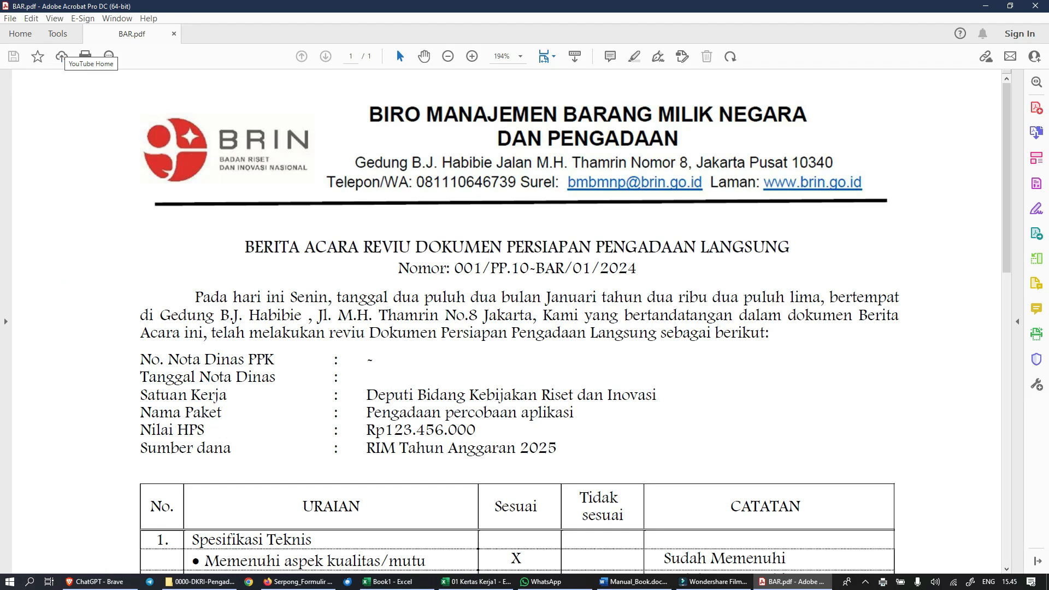
Step: Check the whole Berita Acara Reviu page of BAR.pdf at 100% zoom and close the PDF
click(520, 56)
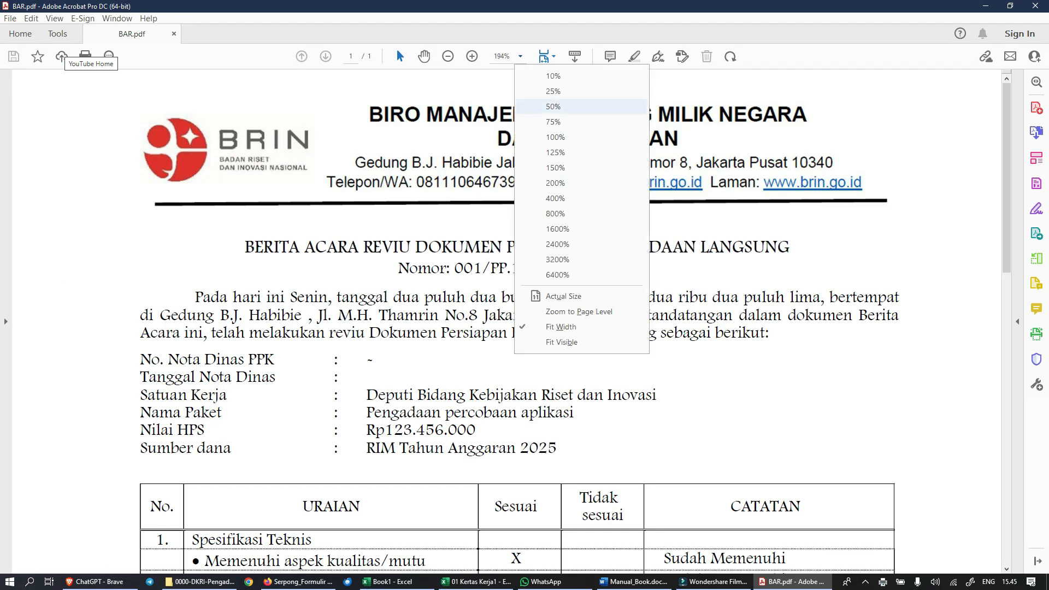
click(550, 137)
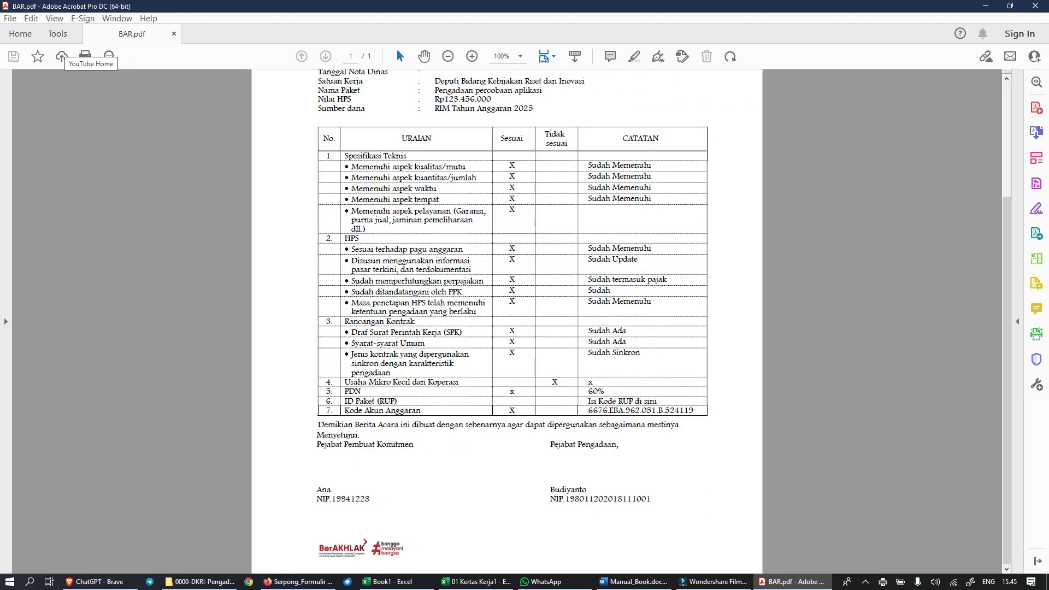
scroll(507, 321, up, 3)
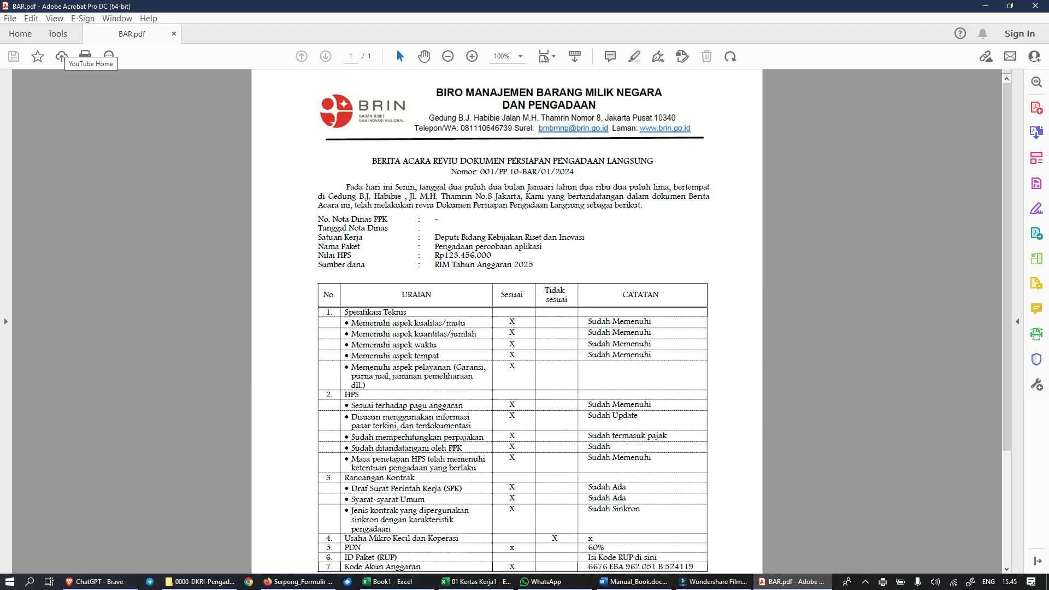
click(1035, 6)
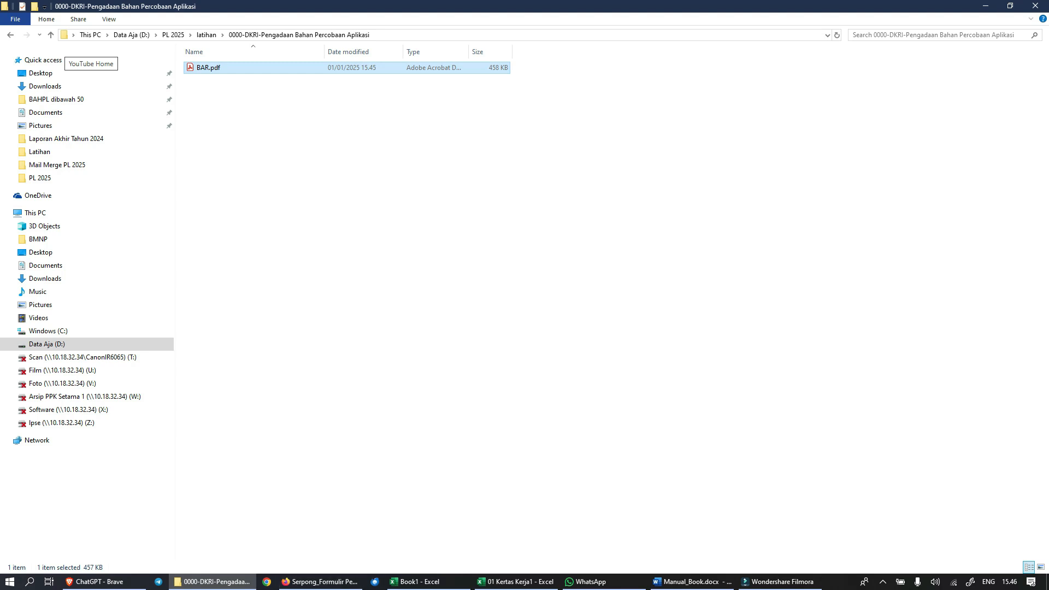
Step: Open 03 Undangan.docx from Mail Merge PL 2025, using 00 Data Entri 2025.xlsm in the same folder as its mail merge data source
click(213, 582)
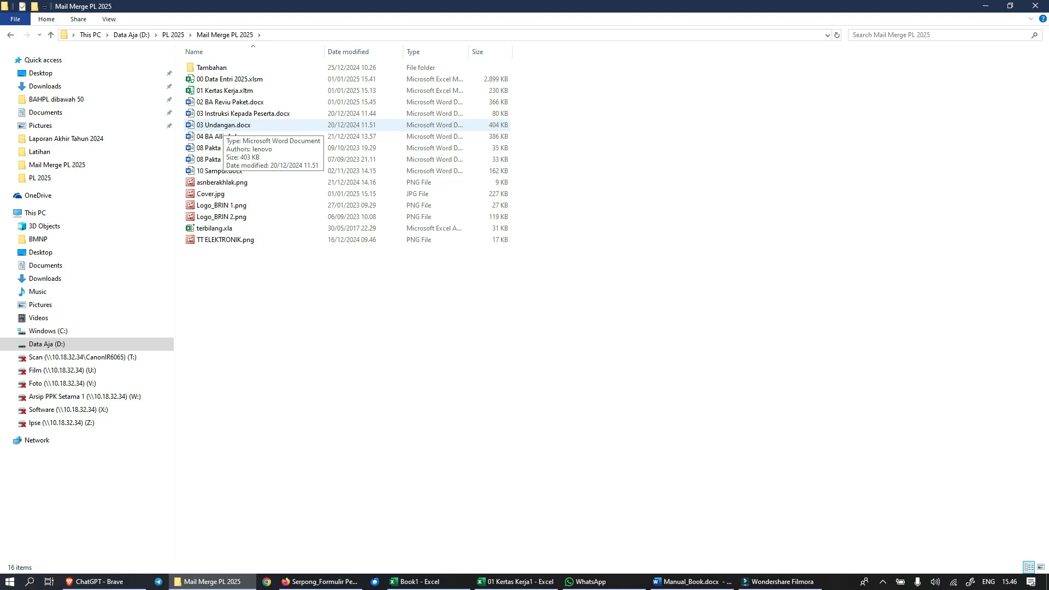
click(223, 126)
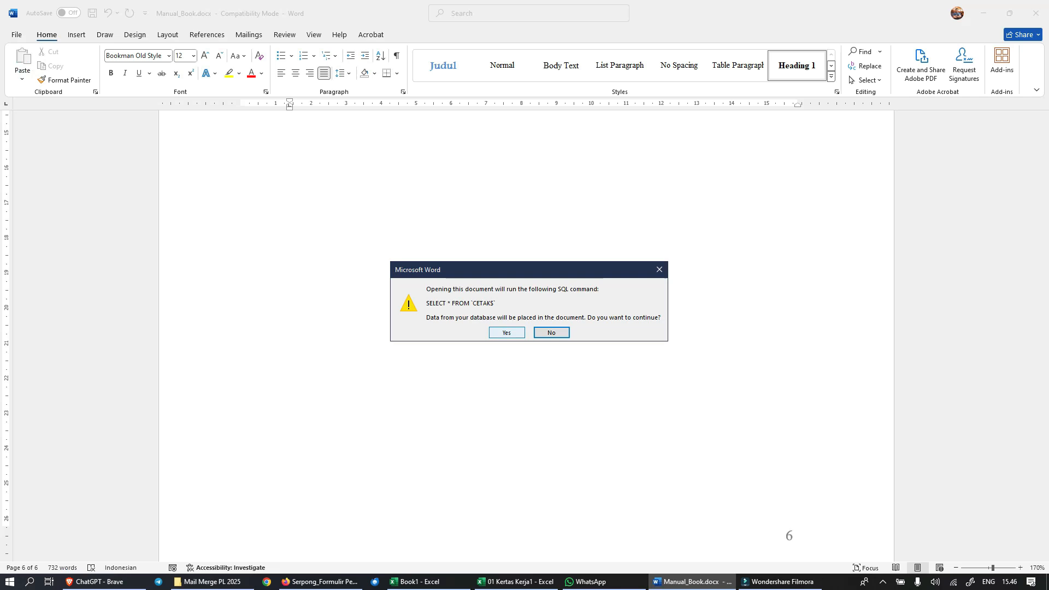
click(507, 333)
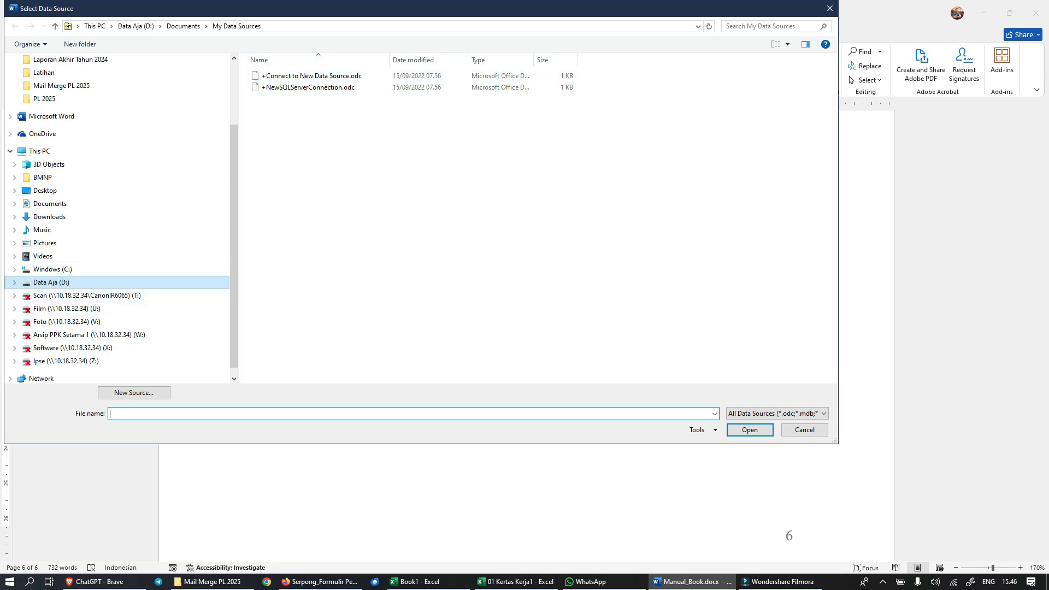
click(51, 283)
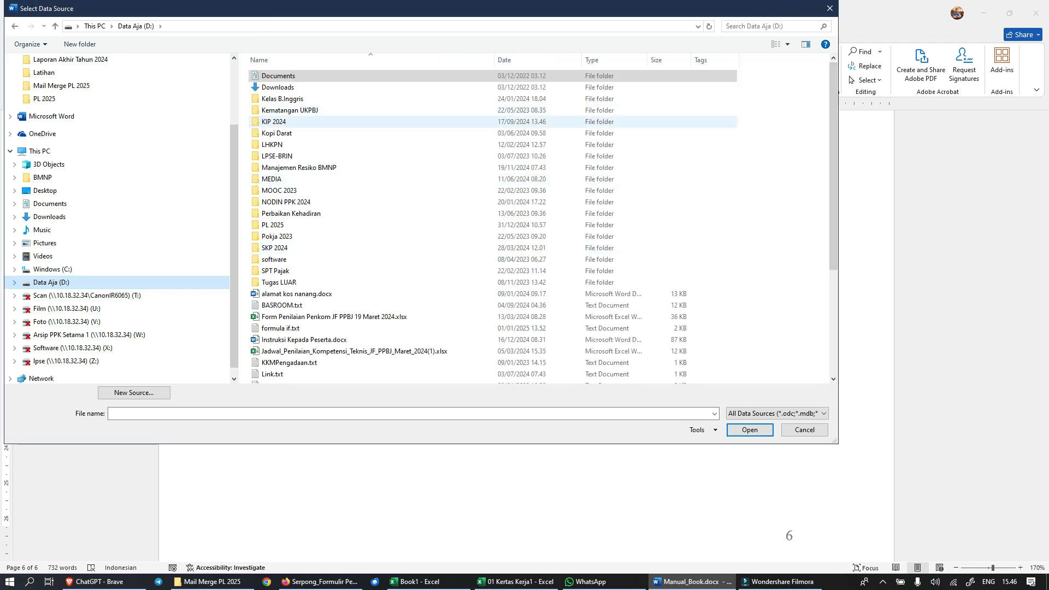
double_click(274, 225)
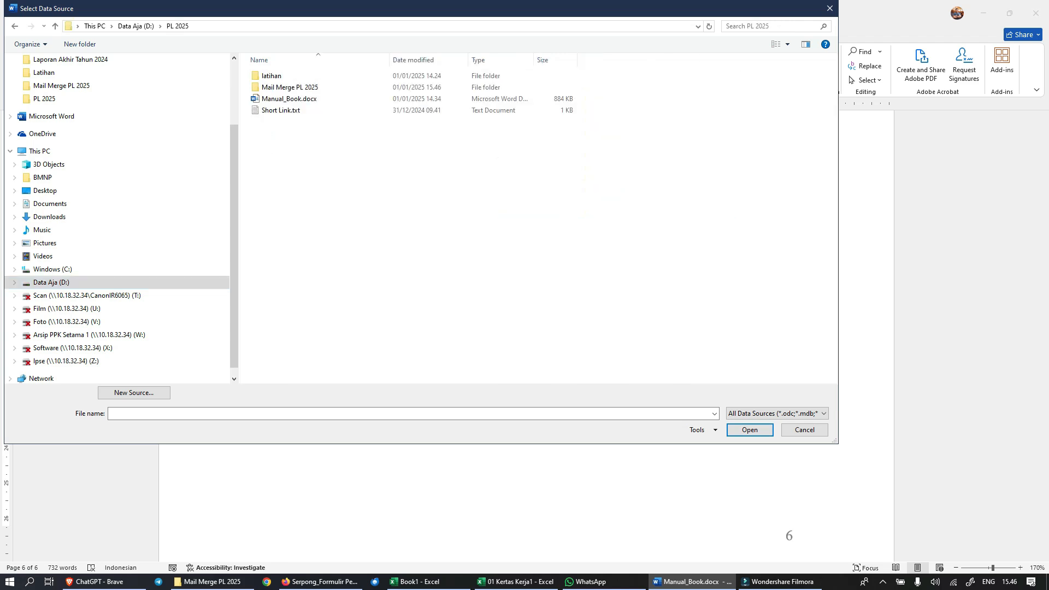
double_click(290, 87)
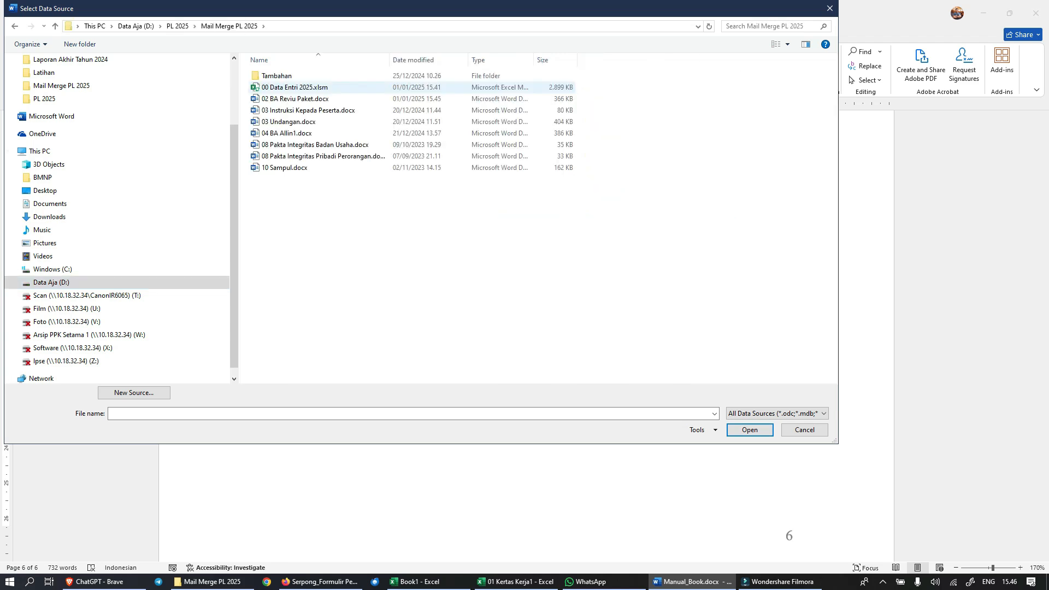
click(289, 88)
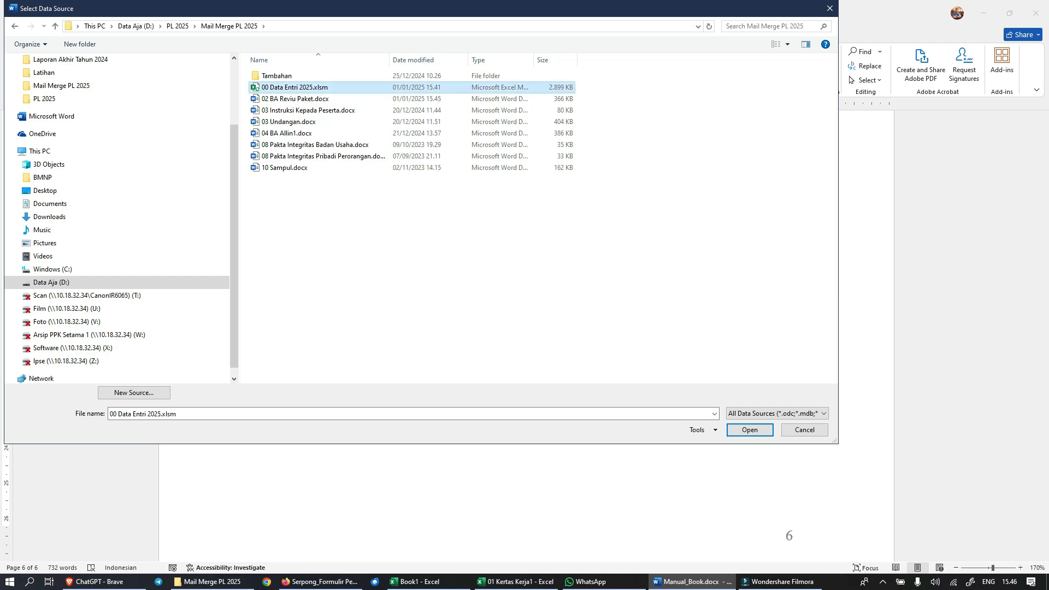
click(749, 430)
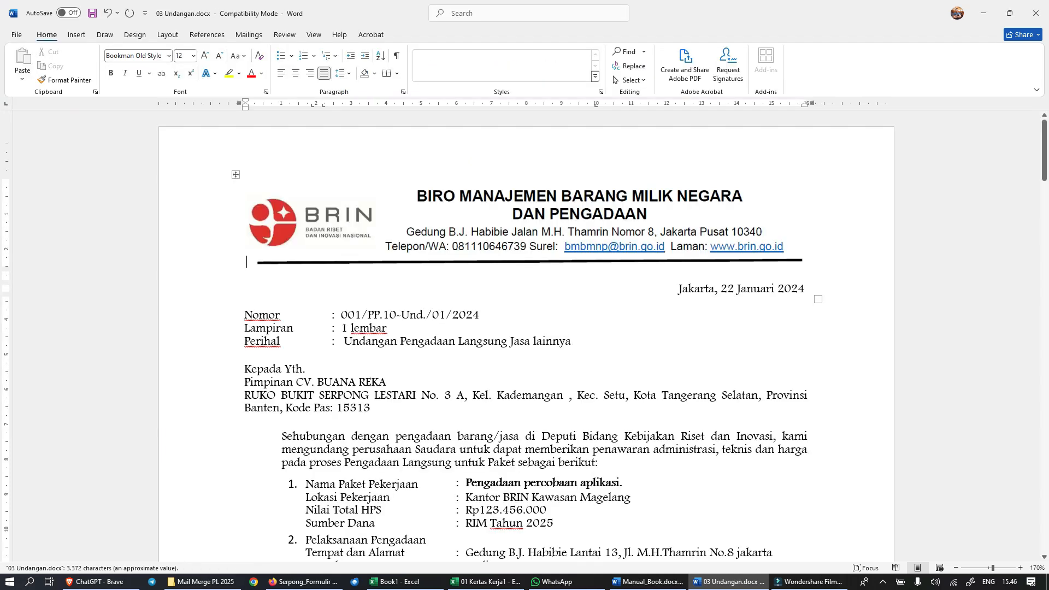
Step: Review the merged invitation letter, its schedule table, and the Isian Ketentuan section down to the QR code and link in 03 Undangan.docx
scroll(526, 336, up, 3)
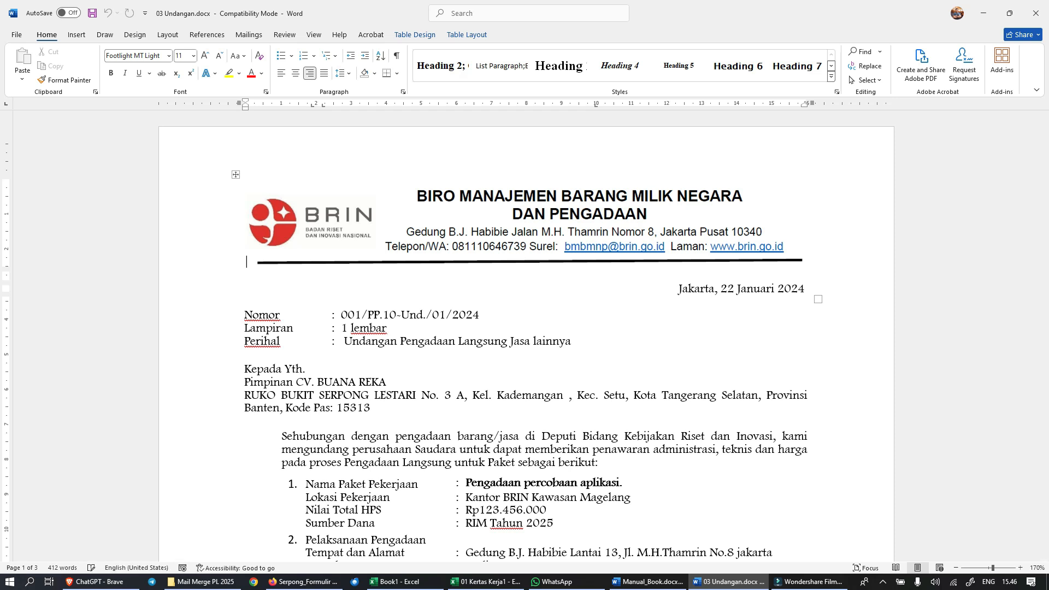
click(249, 35)
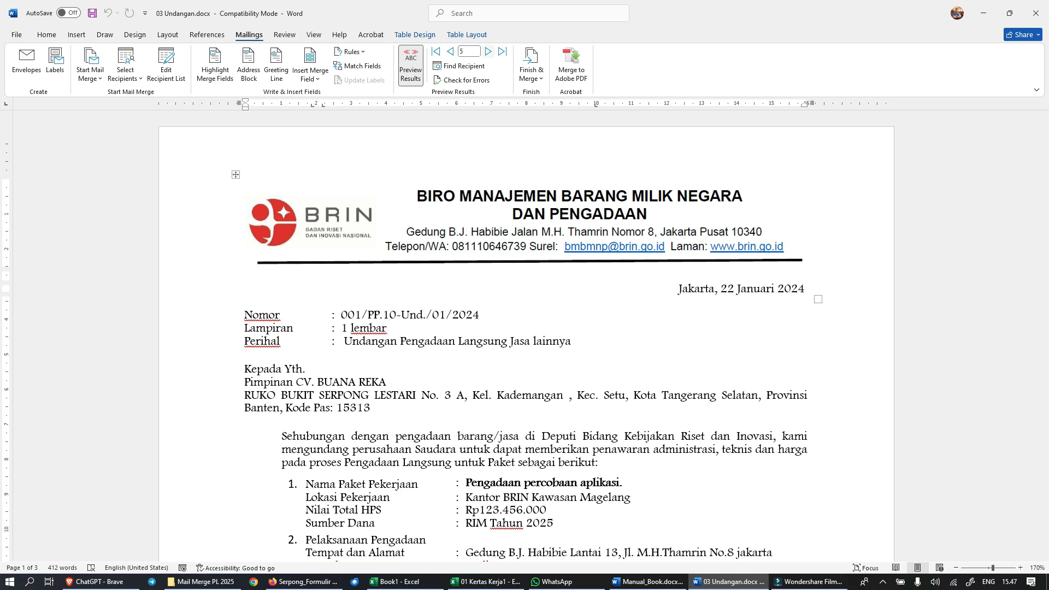
click(572, 341)
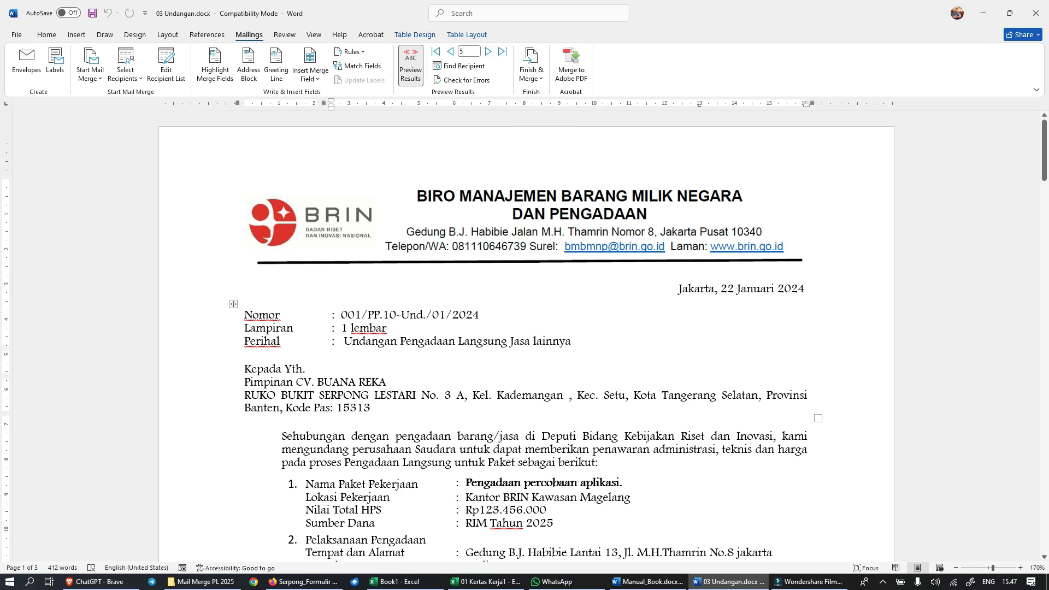
scroll(525, 335, down, 6)
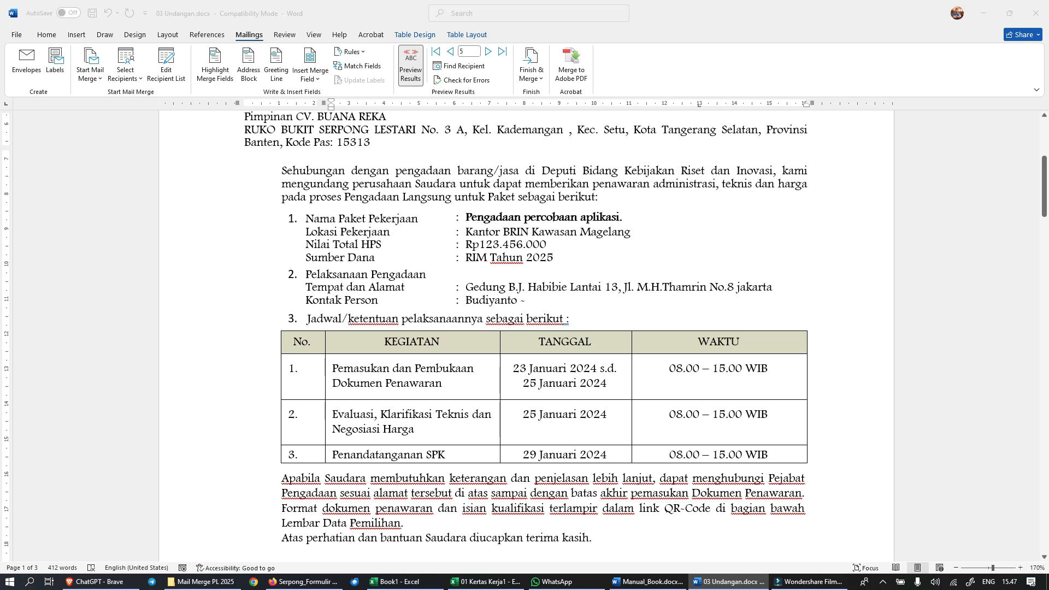
scroll(543, 328, down, 1)
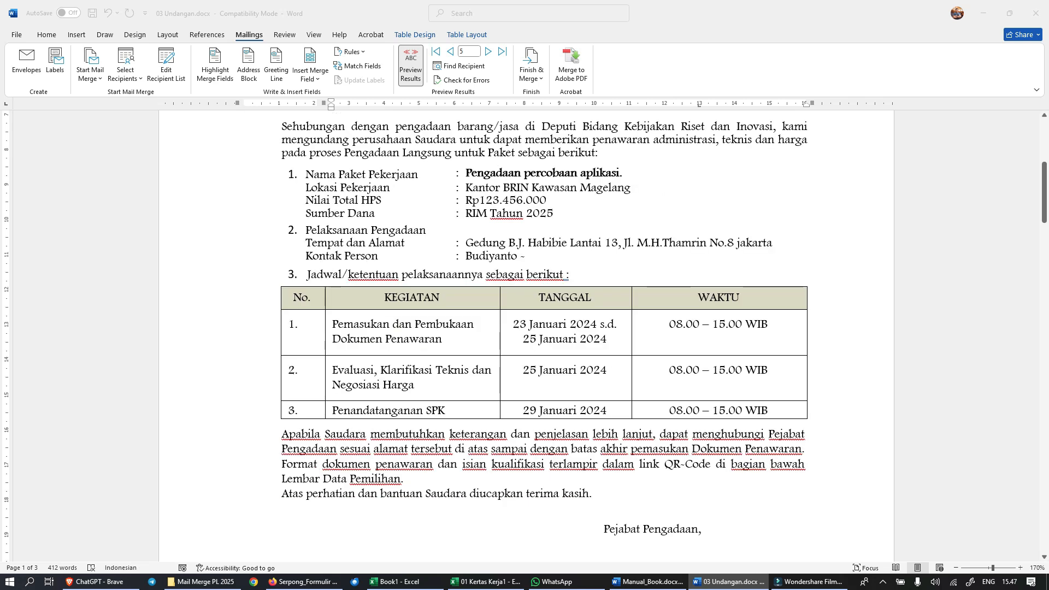
scroll(543, 327, down, 10)
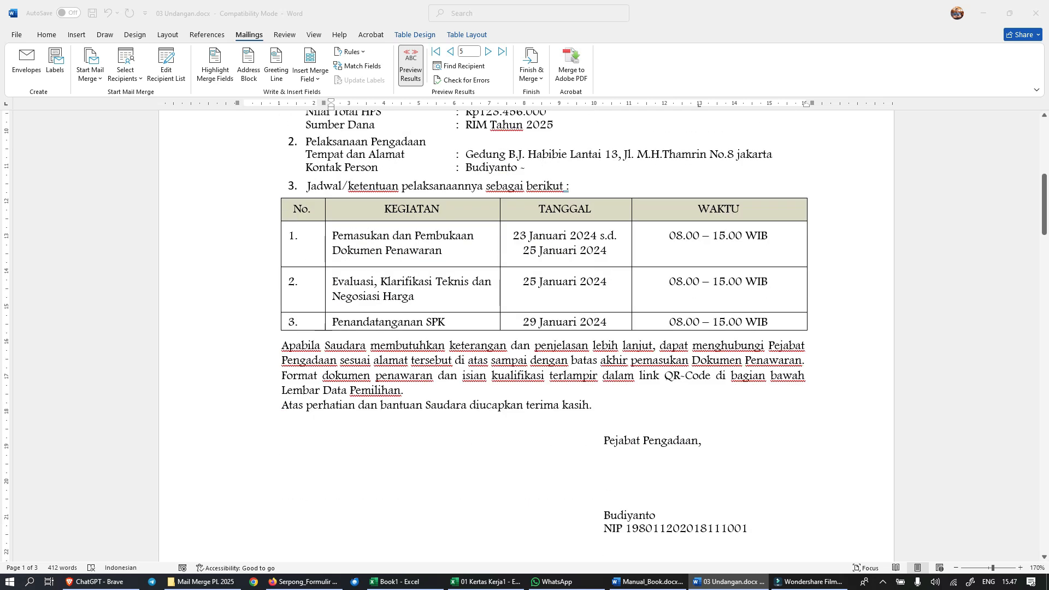
scroll(544, 327, down, 10)
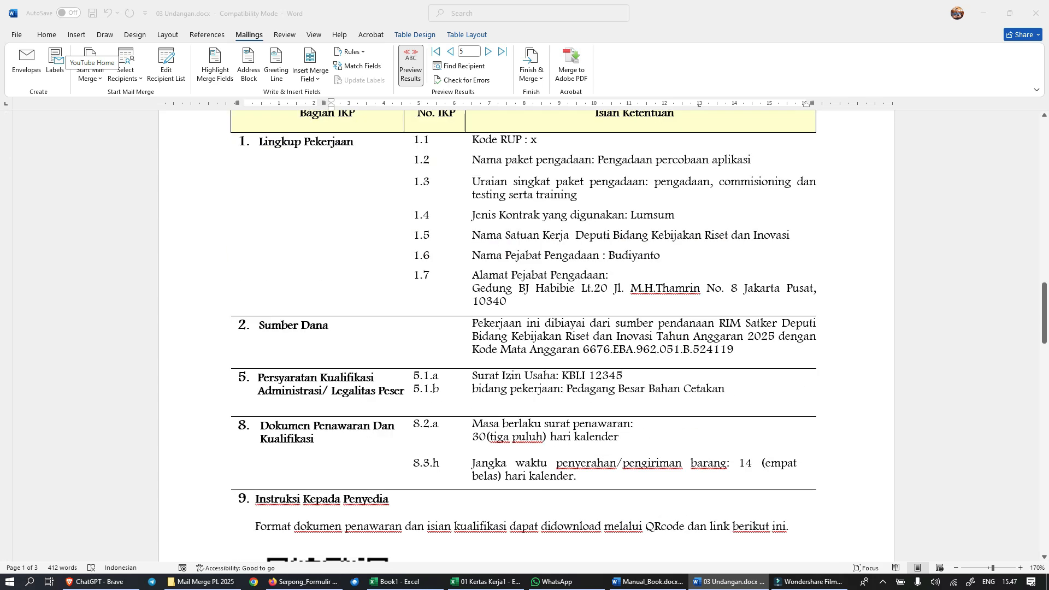
scroll(543, 328, down, 4)
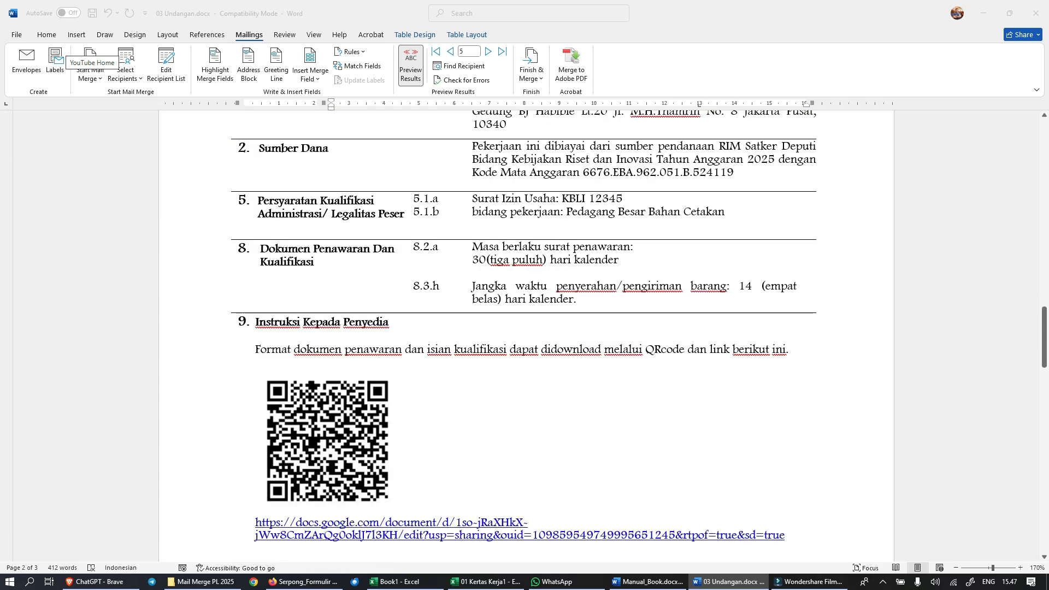
Step: Merge only the current record of 03 Undangan.docx into a new individual document
scroll(544, 328, down, 3)
scroll(527, 328, down, 4)
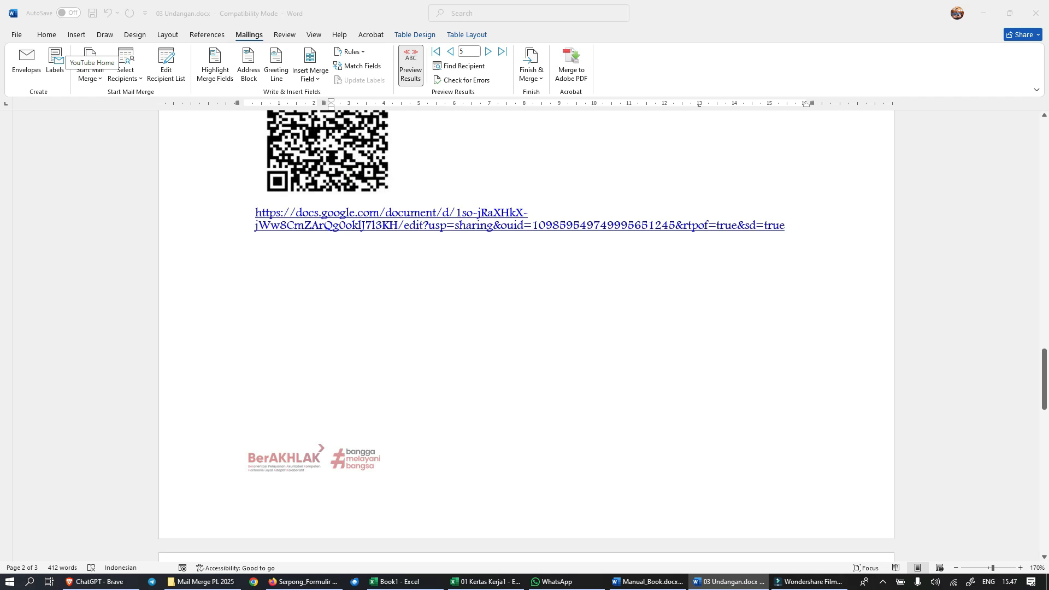
scroll(526, 327, down, 11)
scroll(526, 328, down, 8)
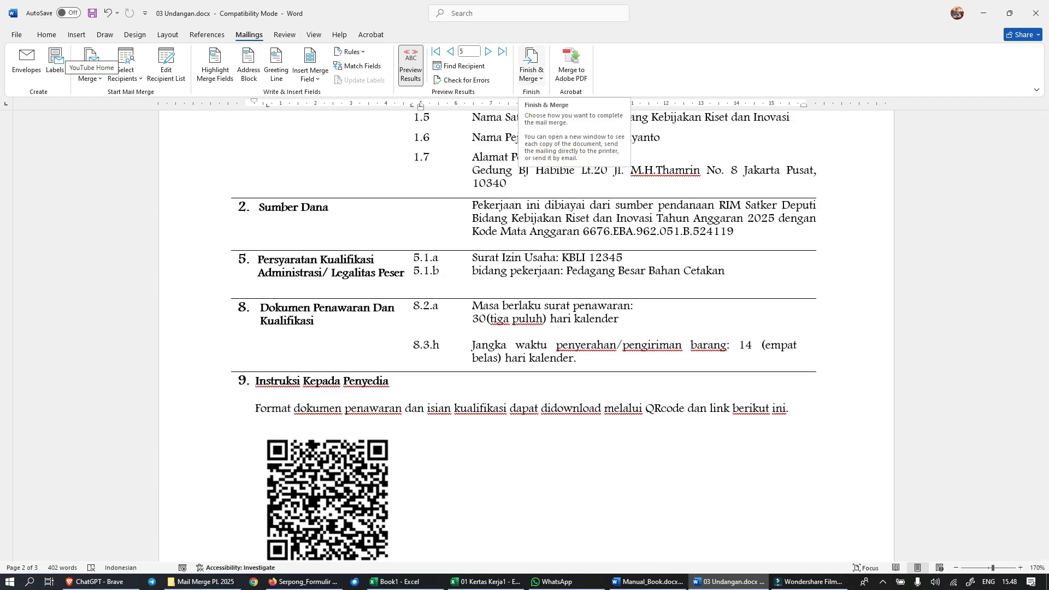
click(531, 65)
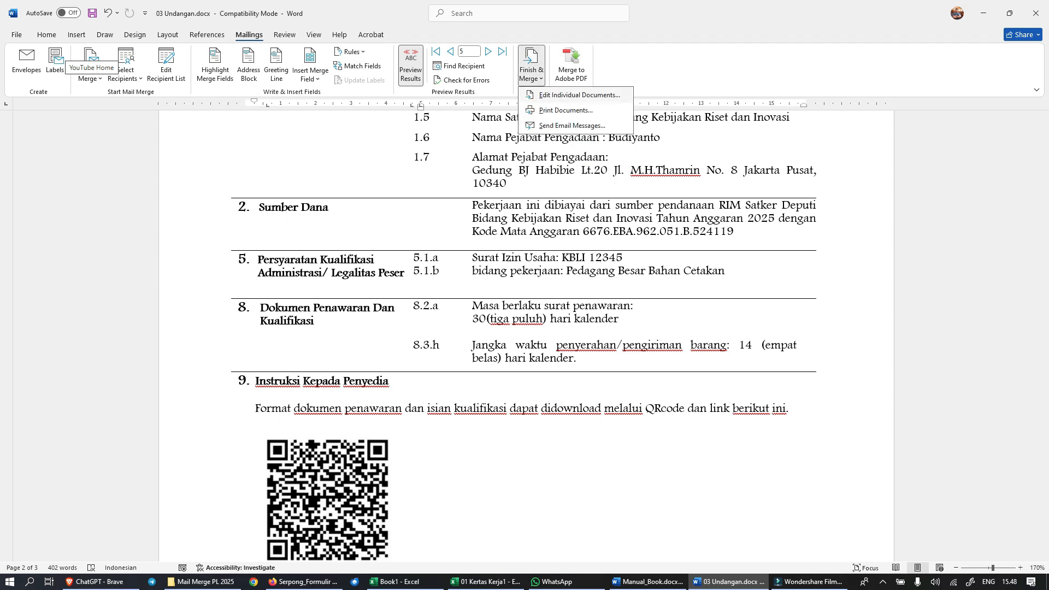
click(580, 95)
click(490, 280)
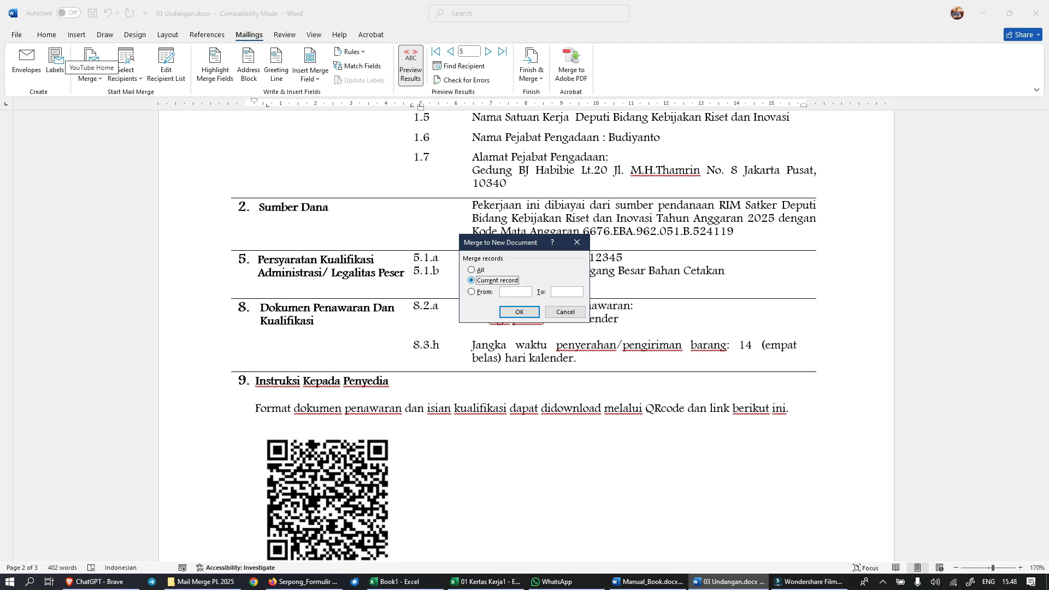
key(Return)
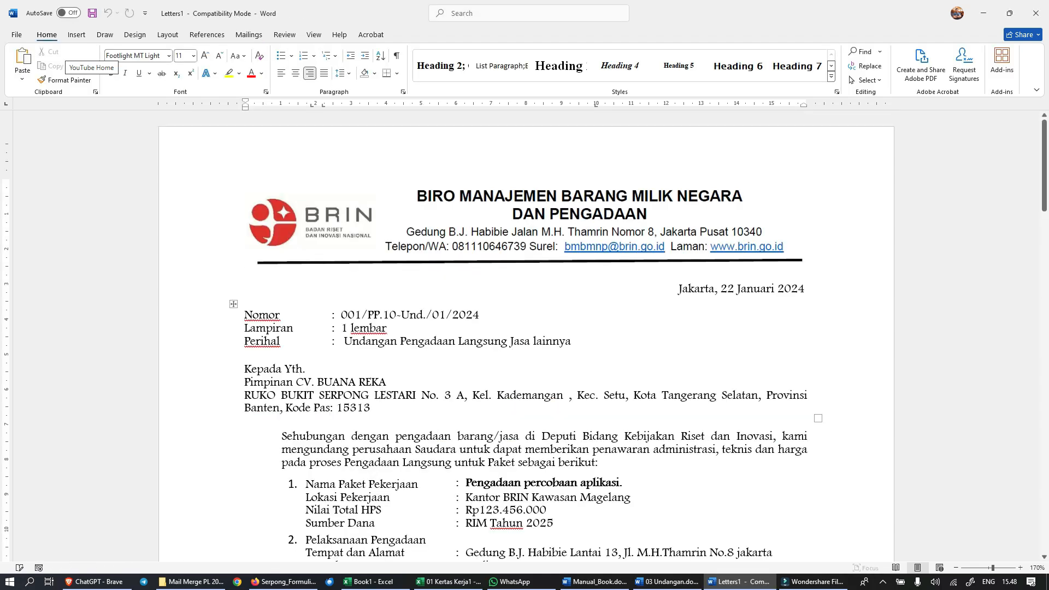
Step: Paste the copied DAFTAR KUANTITAS dan SPESIFIKASI TEKNIS table from 01 Kertas Kerja1 below Lokasi Pekerjaan on the merged letter's last page
scroll(524, 328, down, 5)
scroll(525, 328, down, 12)
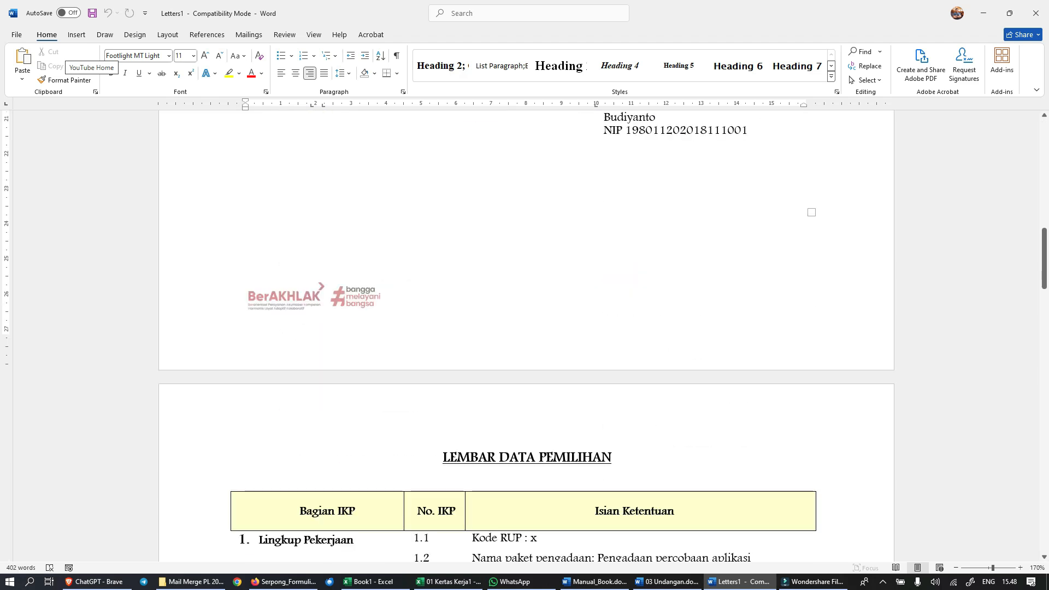
scroll(525, 328, down, 10)
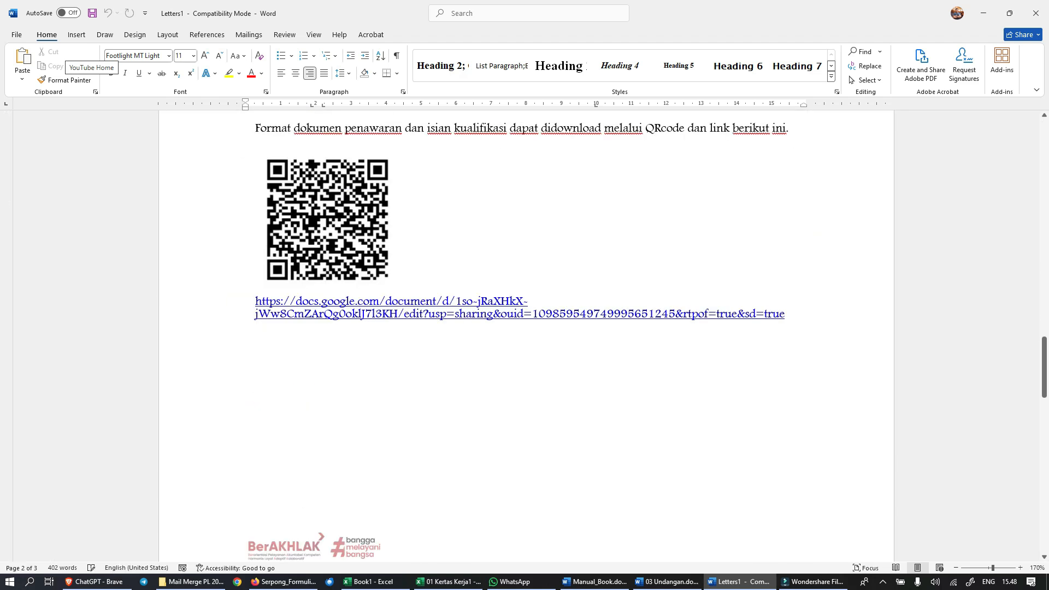
scroll(525, 328, down, 6)
scroll(524, 328, down, 5)
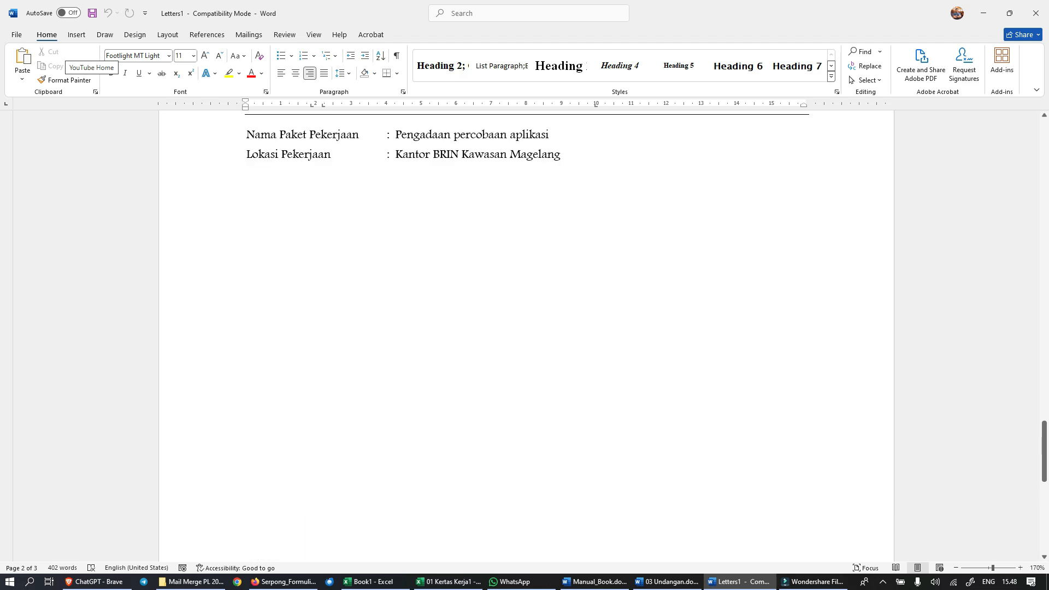
click(248, 215)
click(255, 189)
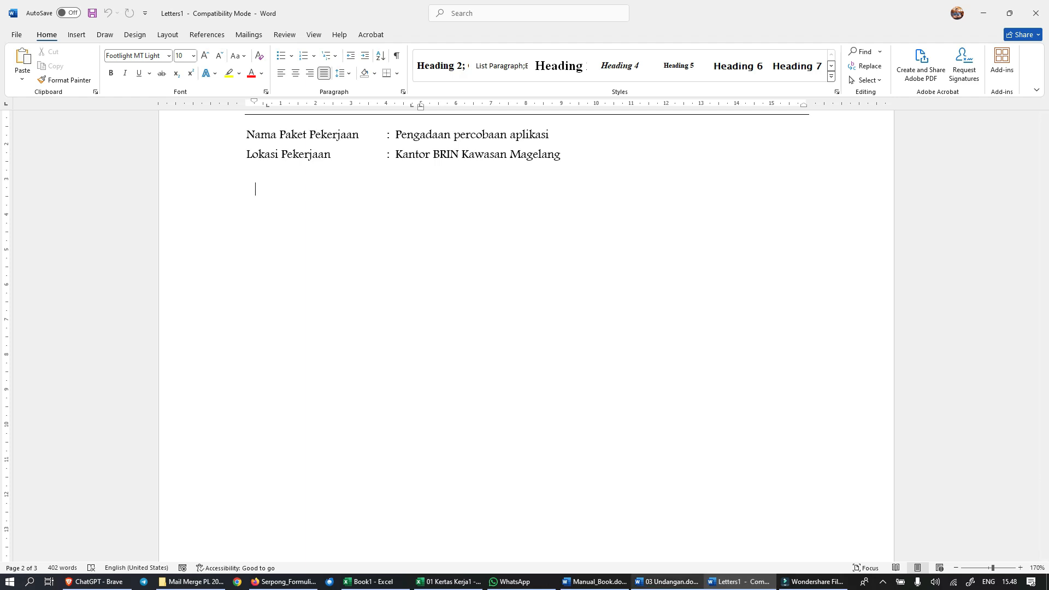
click(667, 581)
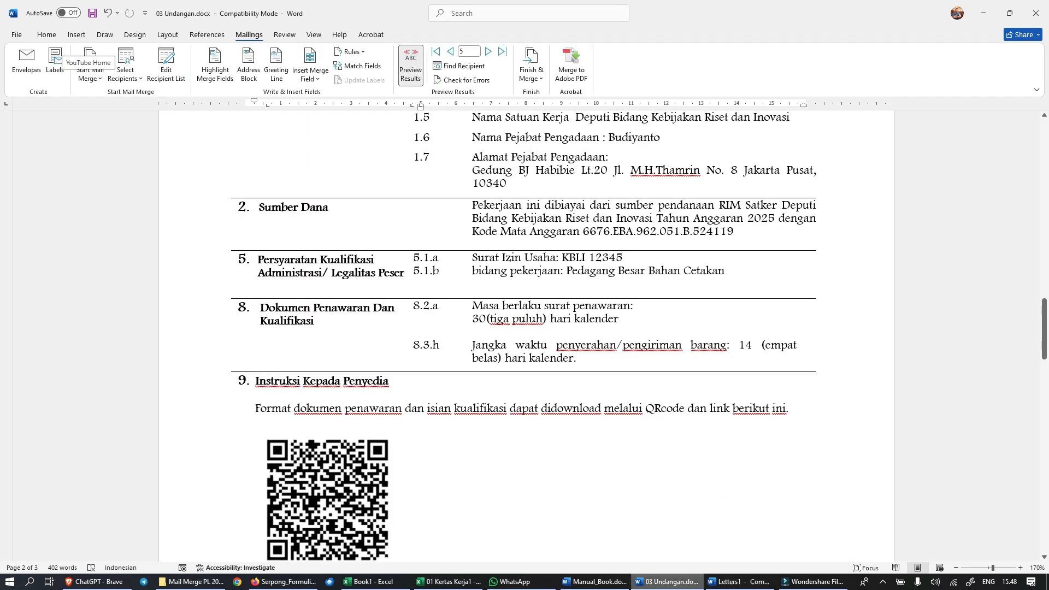
click(448, 581)
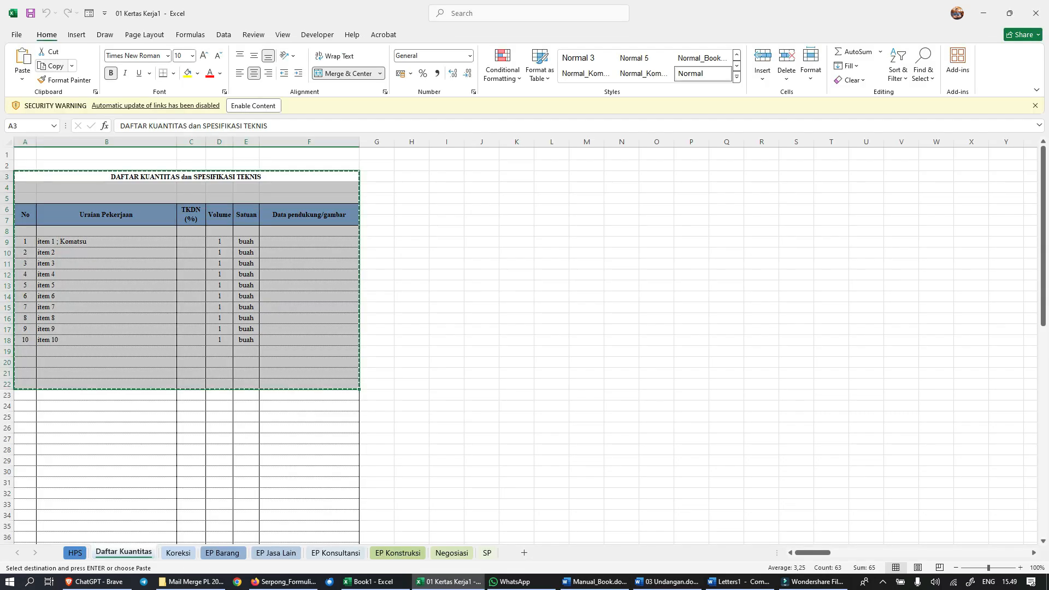
click(739, 581)
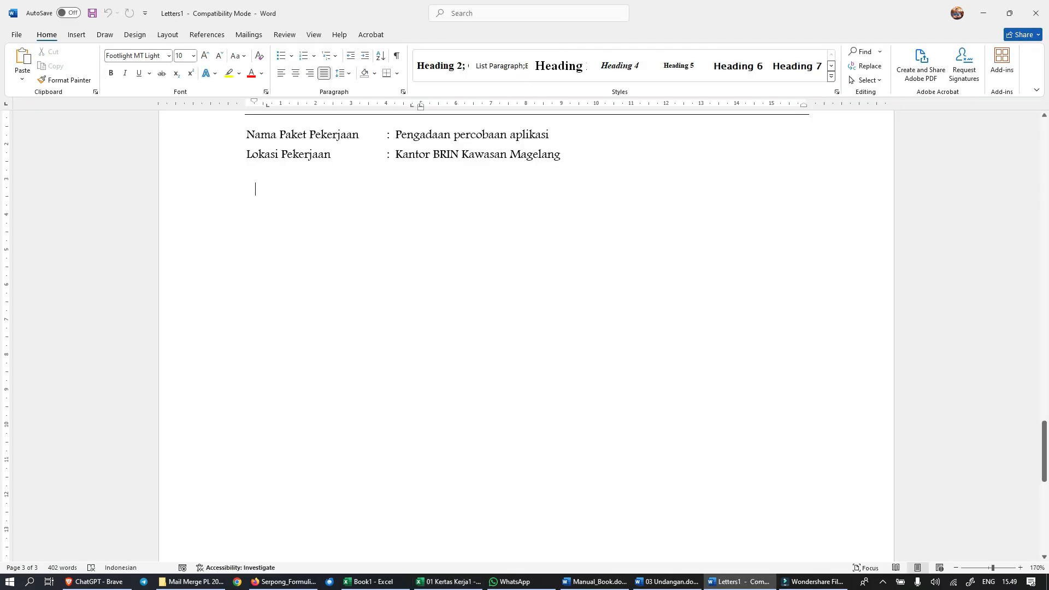
click(22, 56)
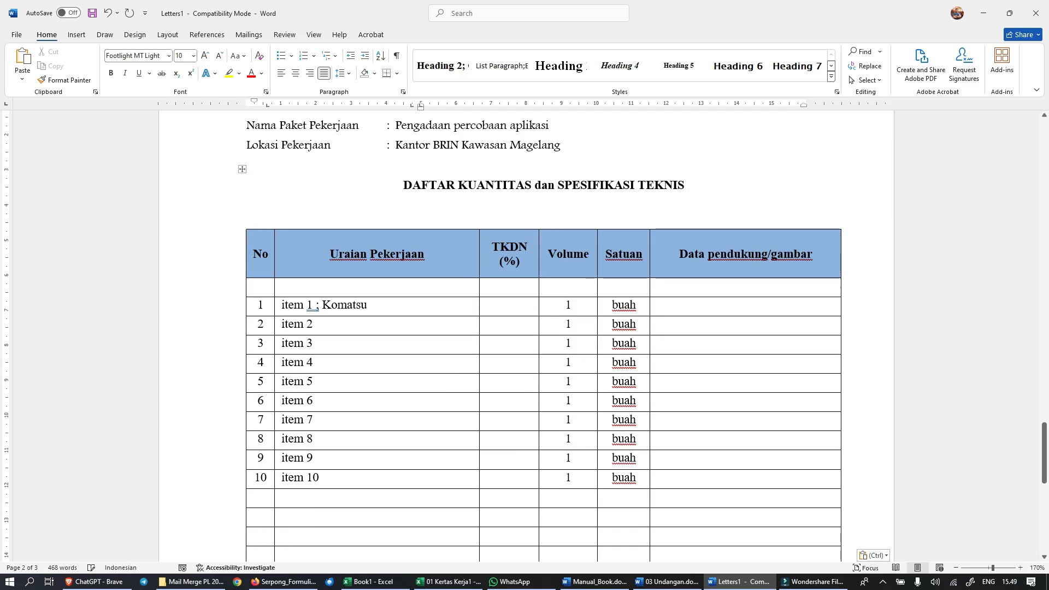
scroll(543, 336, down, 8)
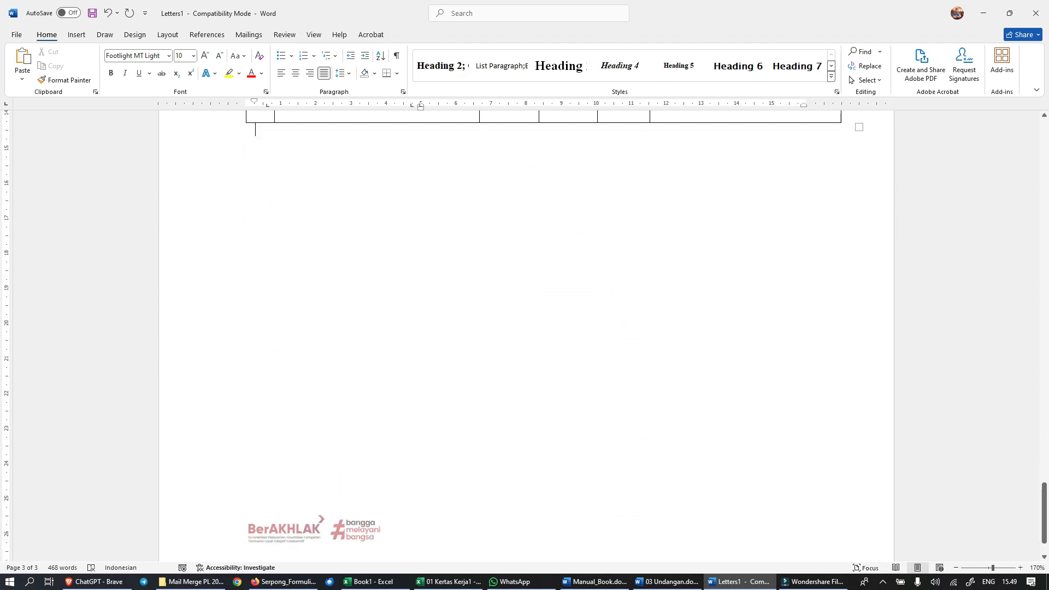
scroll(544, 336, up, 10)
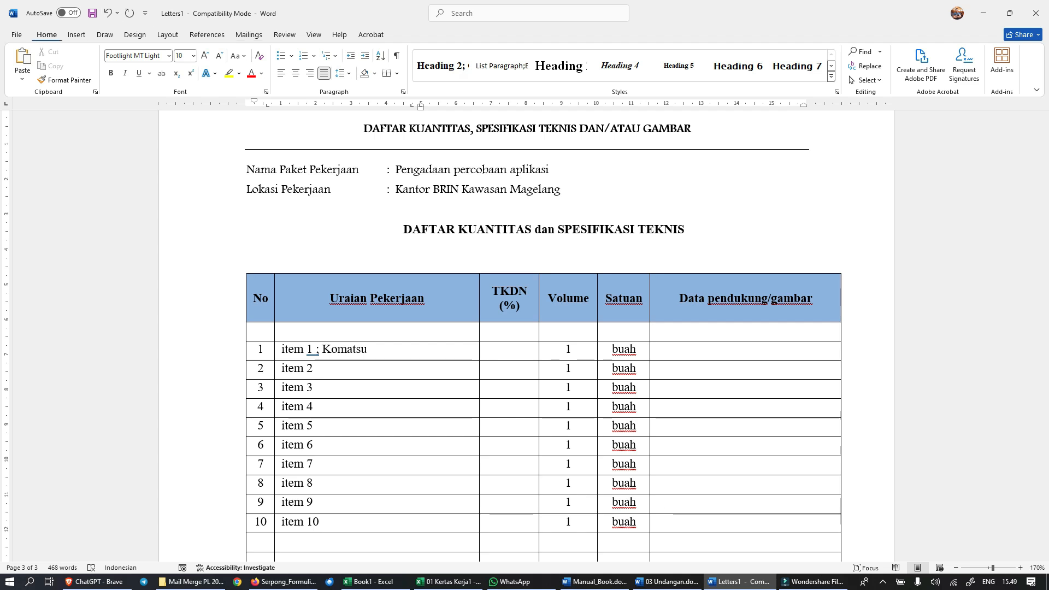
Step: Print the merged letter with Microsoft Print to PDF as "undangan 0000-DKRI-Pengadaan bahan Percobaan Aplikasi" in the 0000-DKRI-Pengadaan Bahan Percobaan Aplikasi folder
key(alt+f)
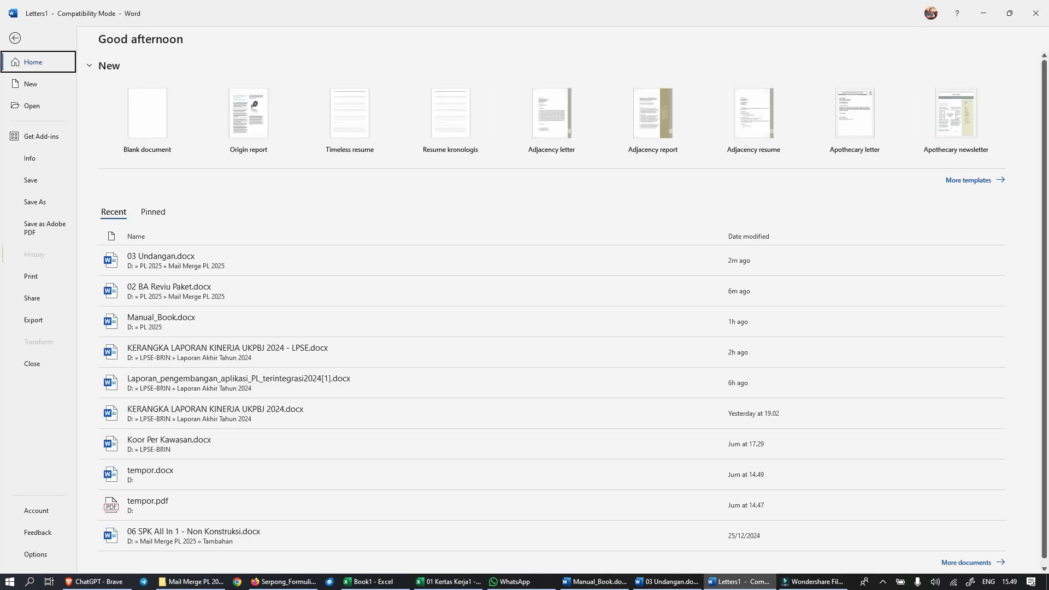
key(ctrl+p)
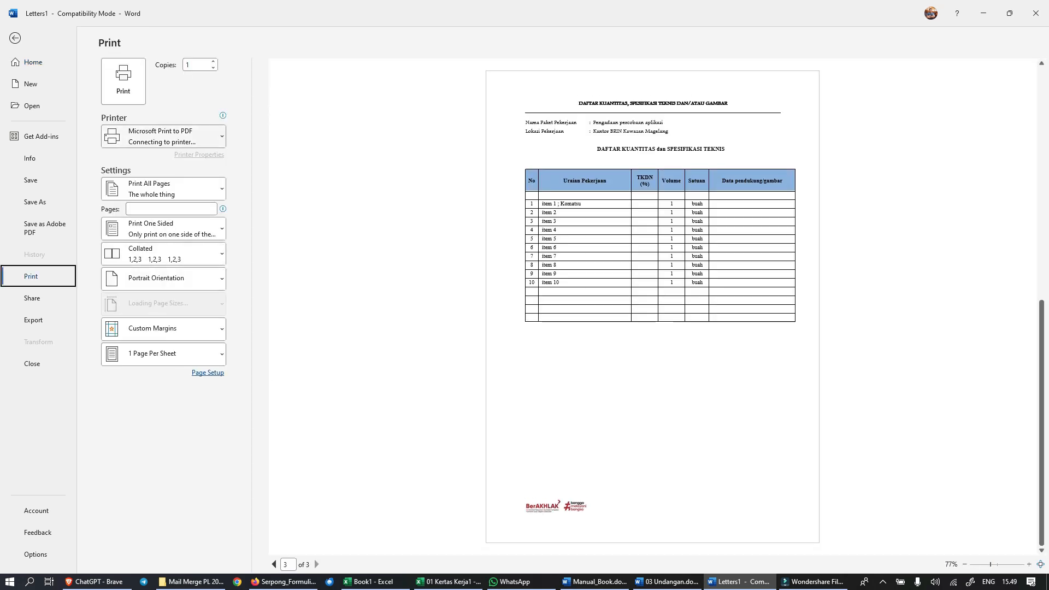
key(Return)
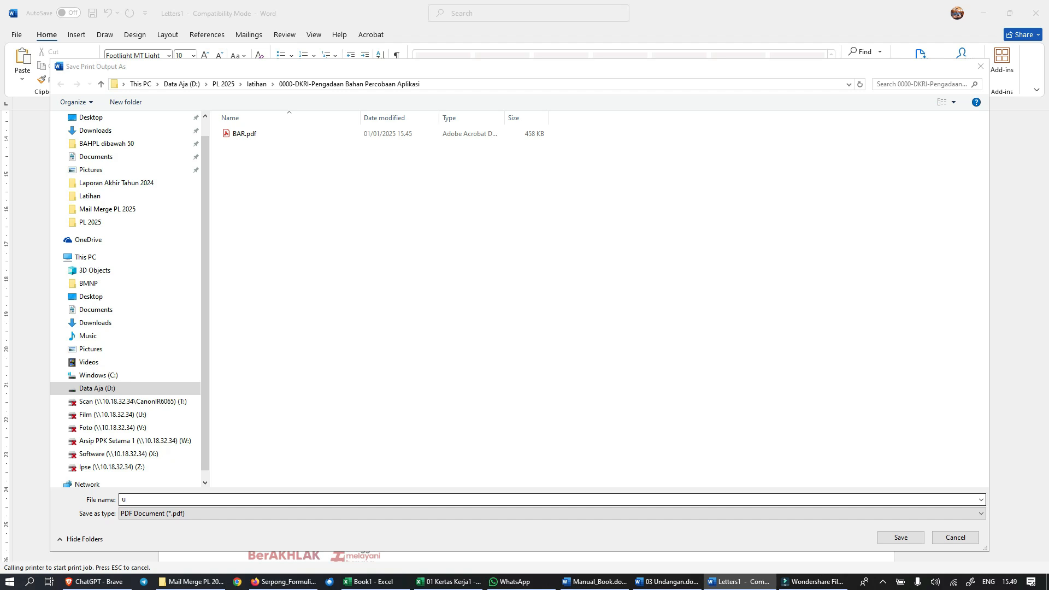
text(ndangan 0000-DKRI-Pengadaan bahan Percobaan A)
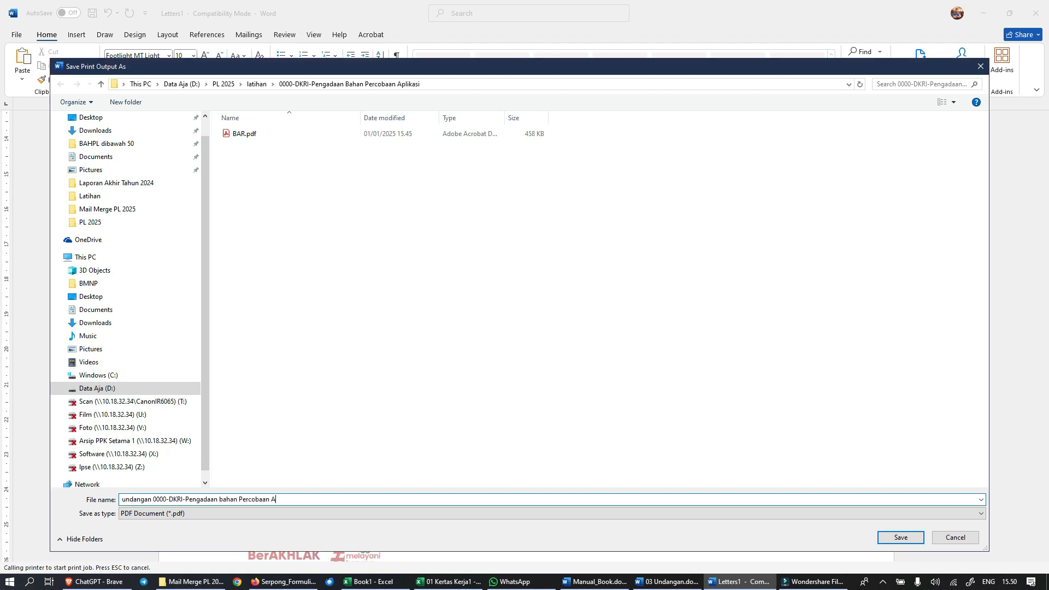
text(plikasi)
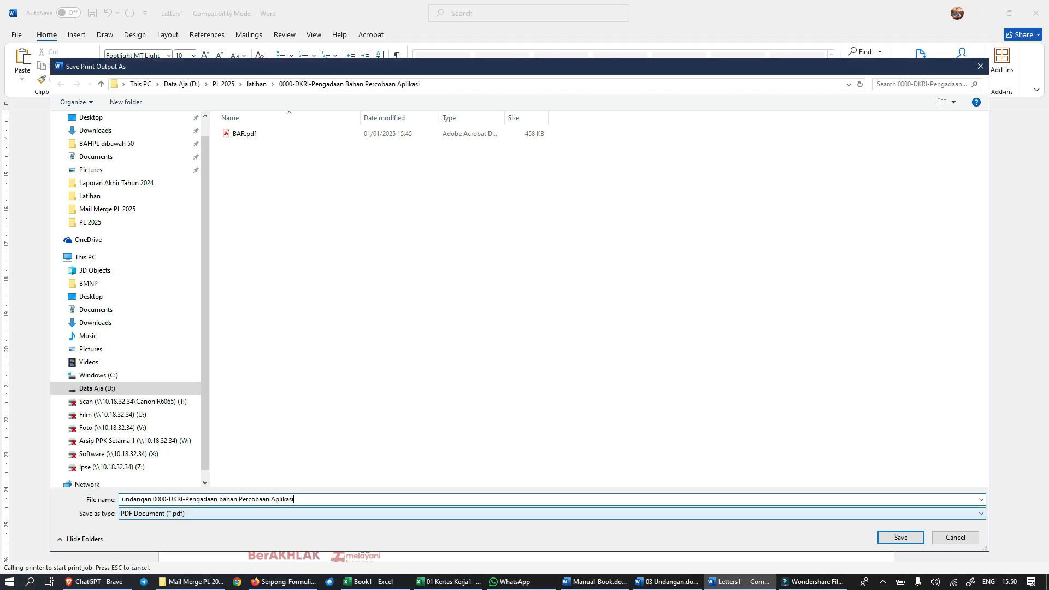
key(Return)
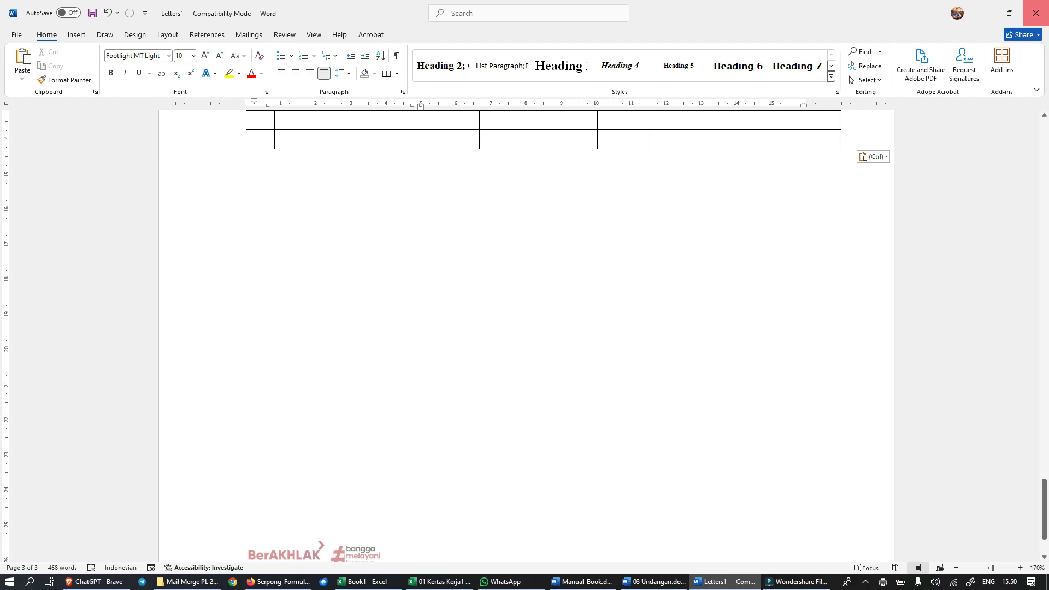
Step: Close the merged letter and 03 Undangan.docx without saving changes
click(1036, 12)
click(586, 313)
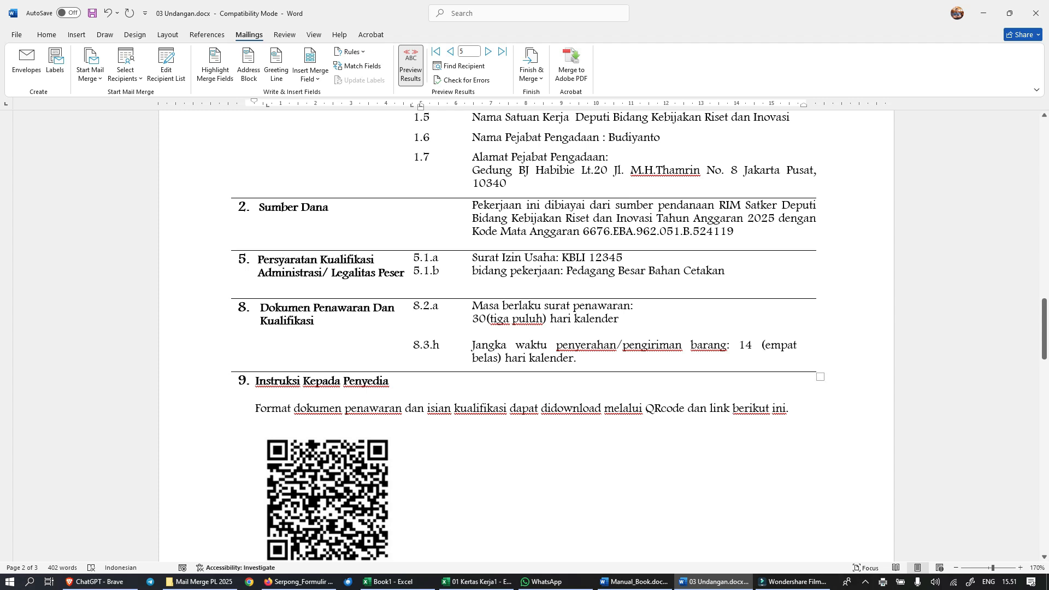
scroll(524, 327, up, 7)
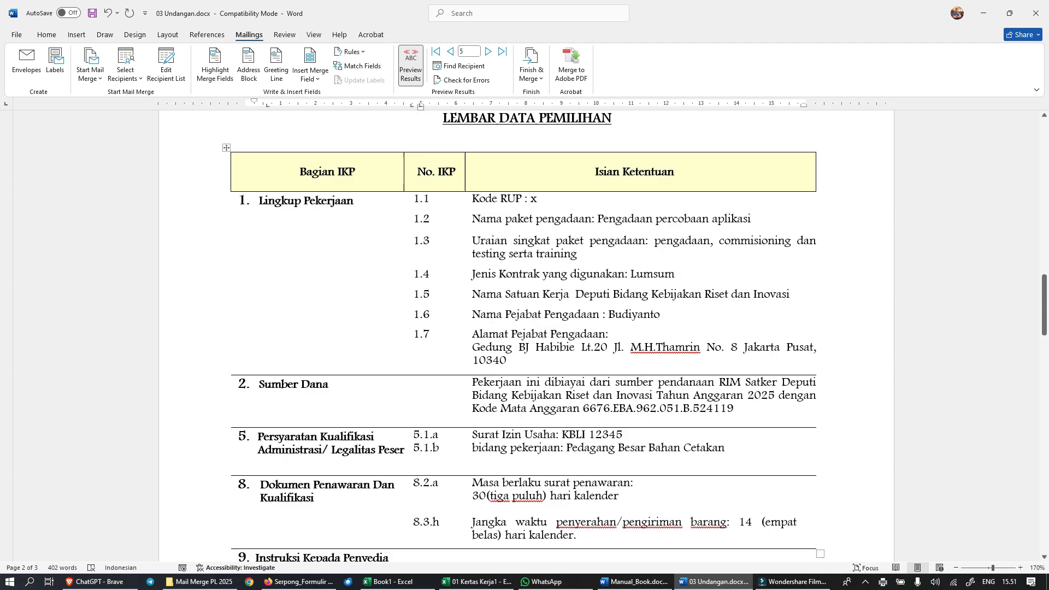
scroll(526, 336, up, 10)
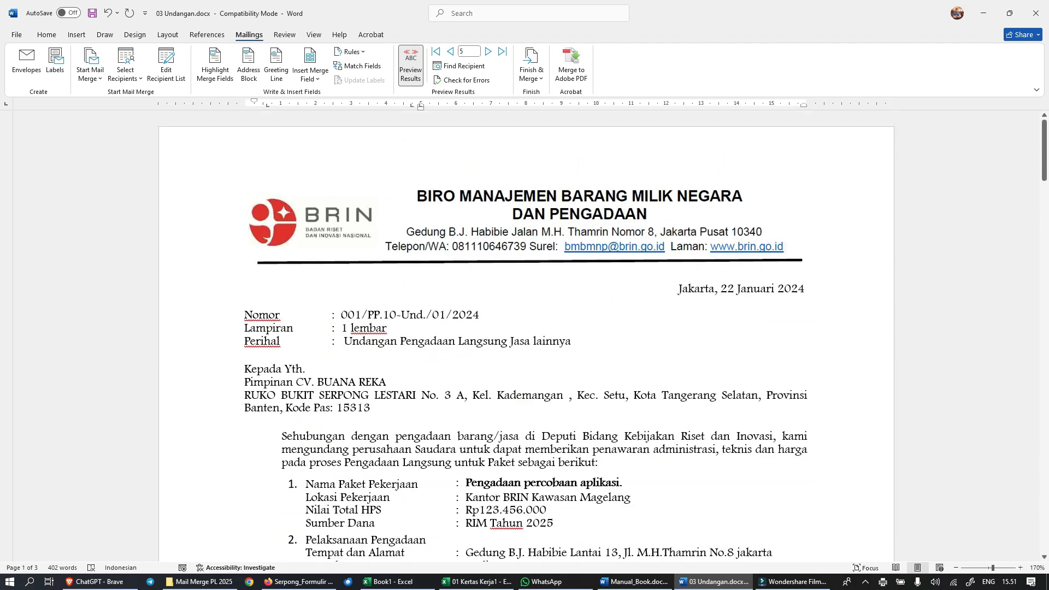
click(1035, 13)
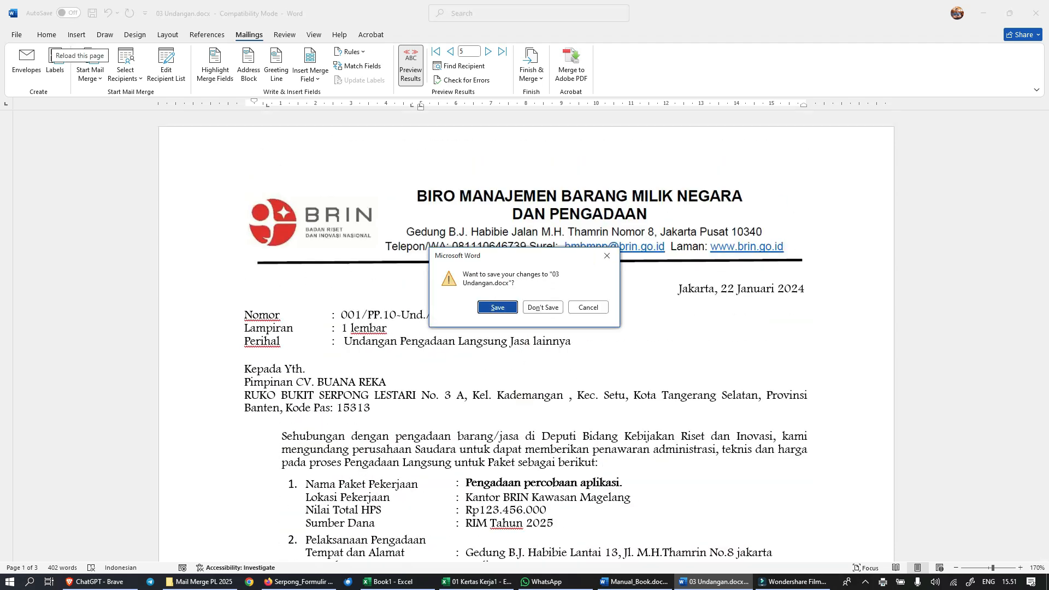
click(542, 307)
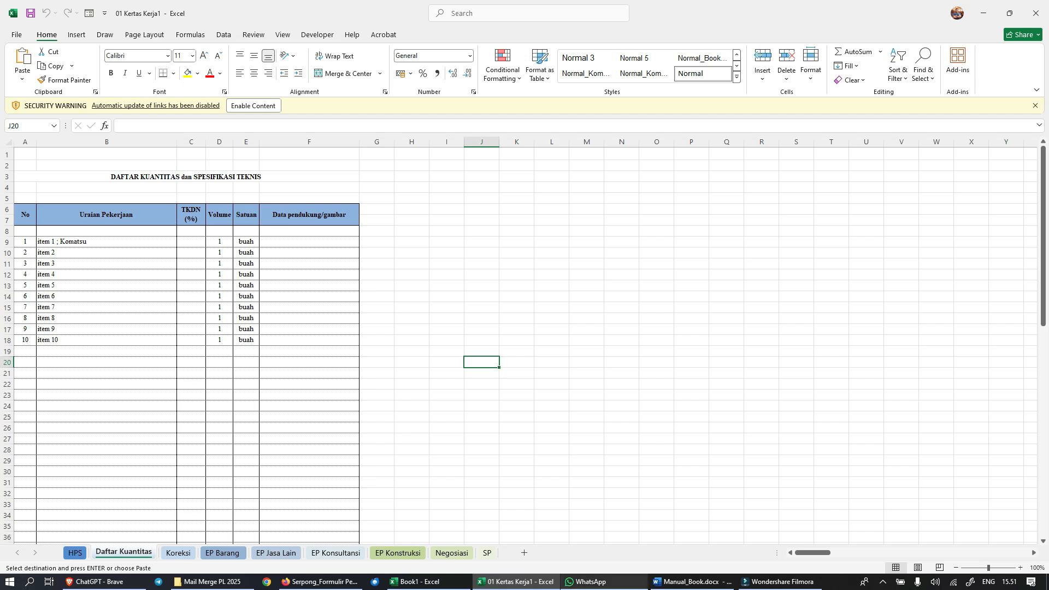
Step: Save the 01 Kertas Kerja1 workbook as macro-free 01 Kertas Kerja1.xlsx in D:, PL 2025, latihan, 0000-DKRI-Pengadaan Bahan Percobaan Aplikasi
mouse_move(691, 582)
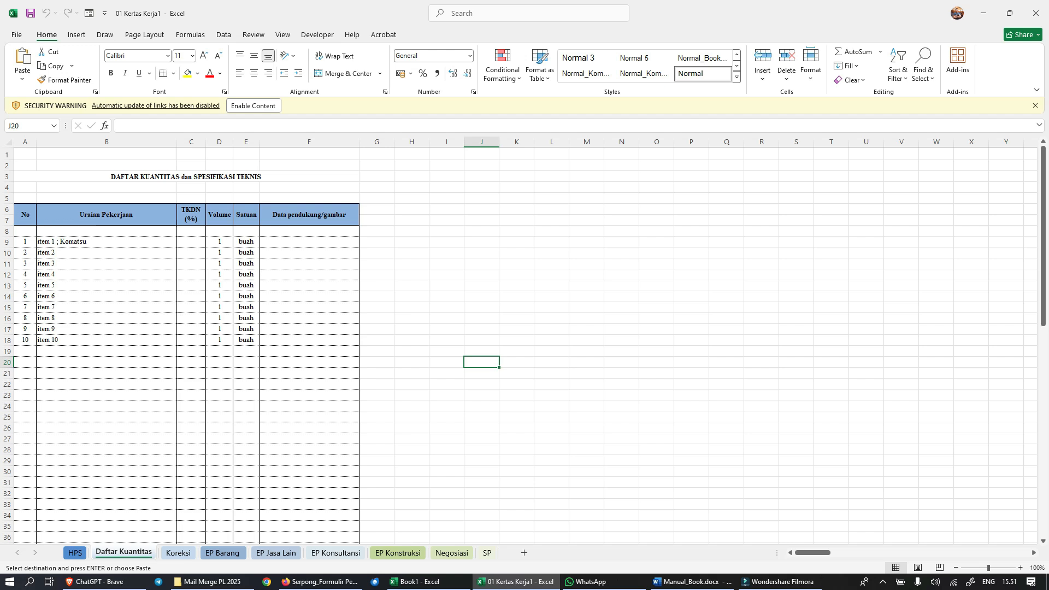
mouse_move(516, 582)
key(alt+f)
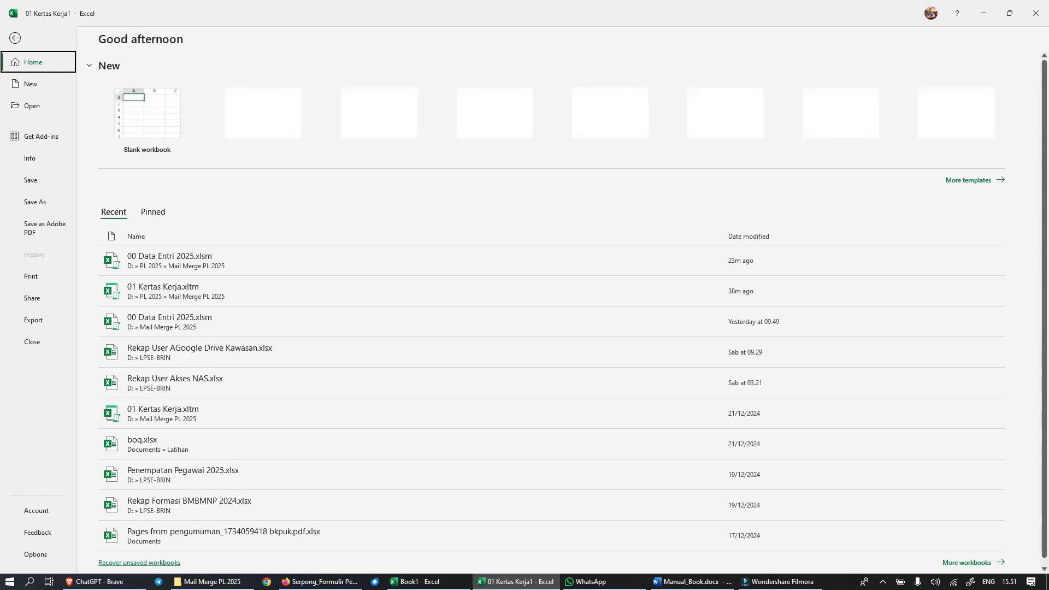
key(a)
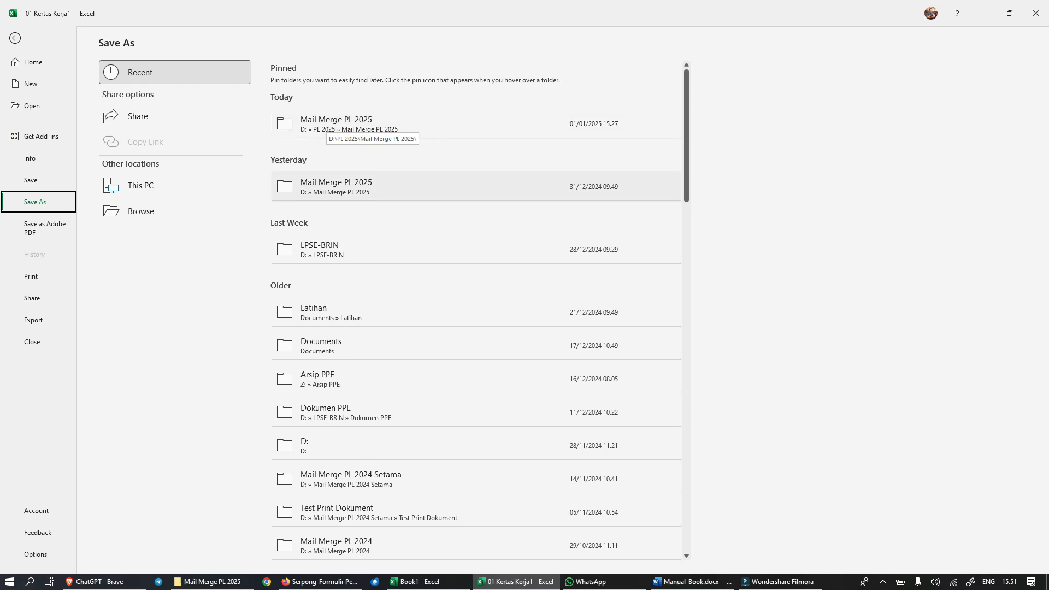
click(141, 211)
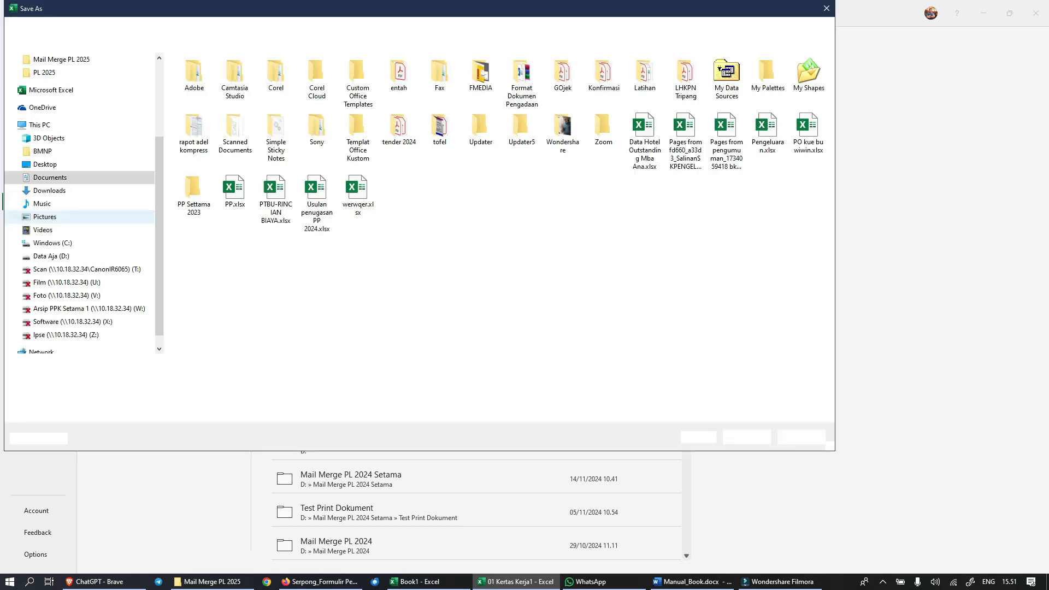
click(66, 257)
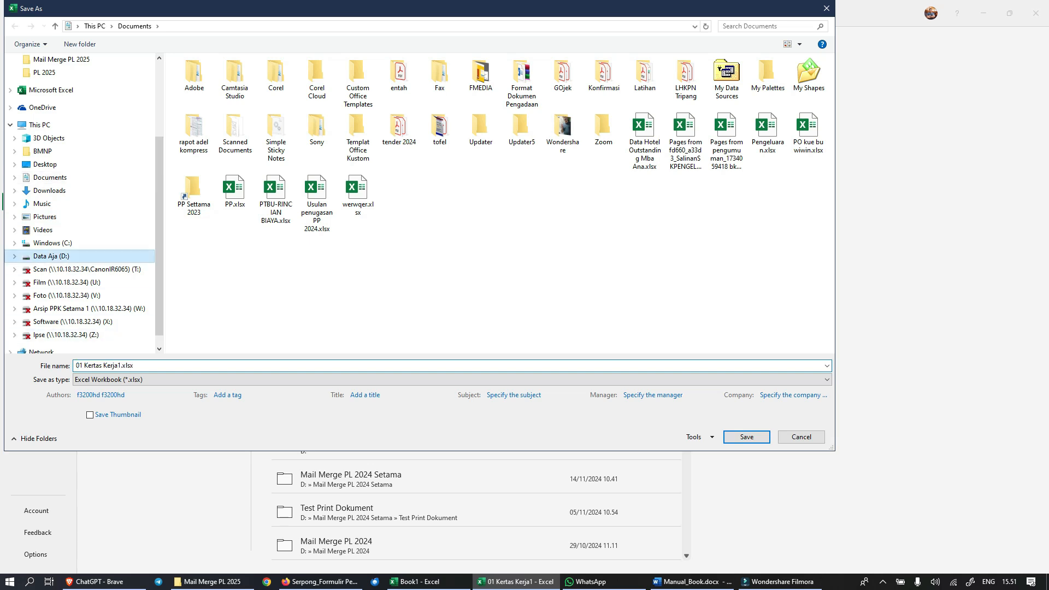
click(198, 225)
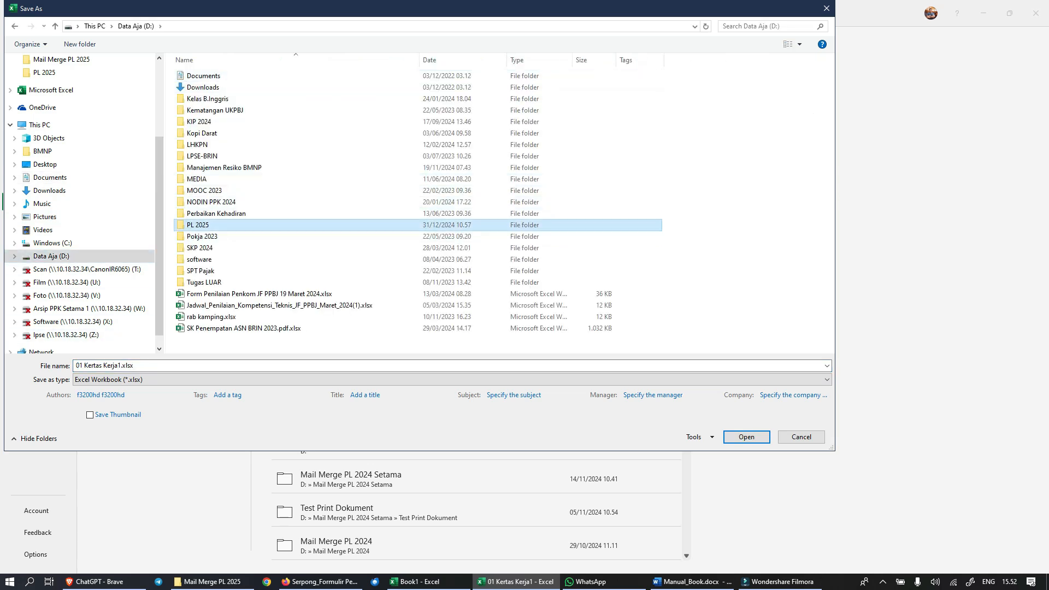
double_click(198, 225)
double_click(210, 76)
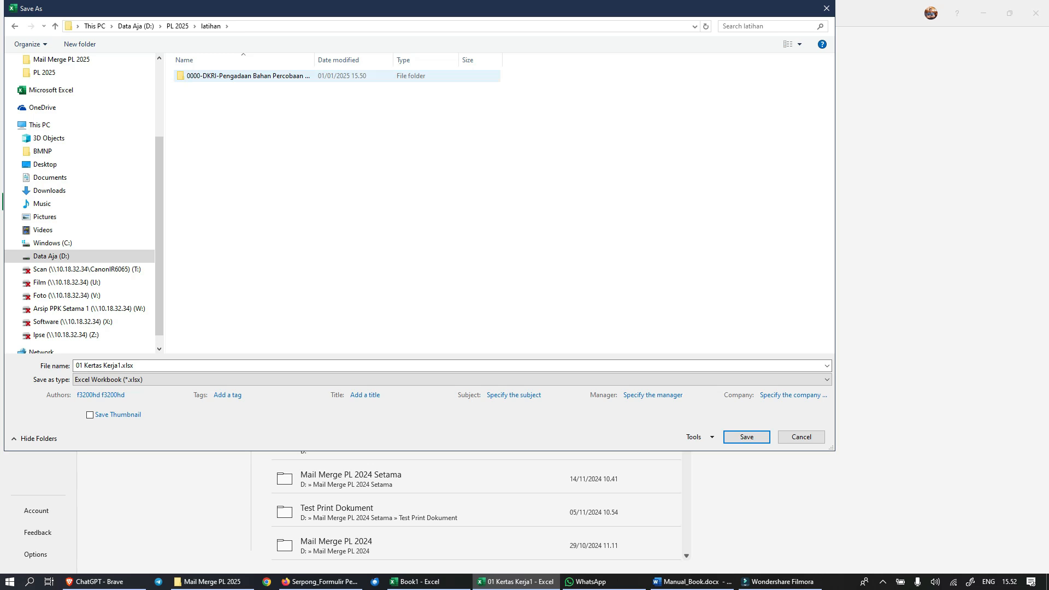
click(210, 76)
key(Return)
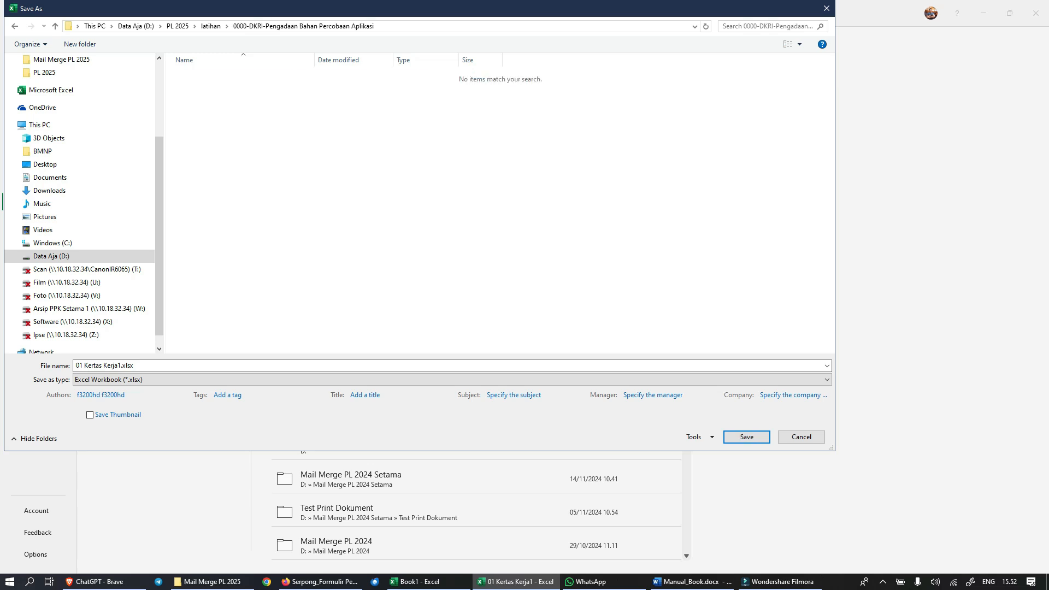
click(273, 366)
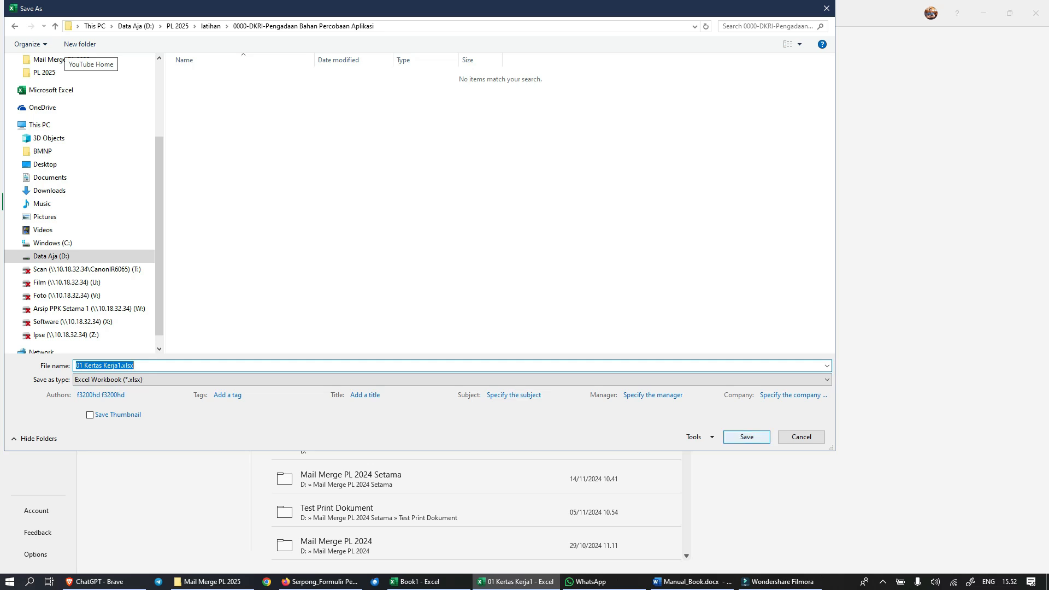
key(Return)
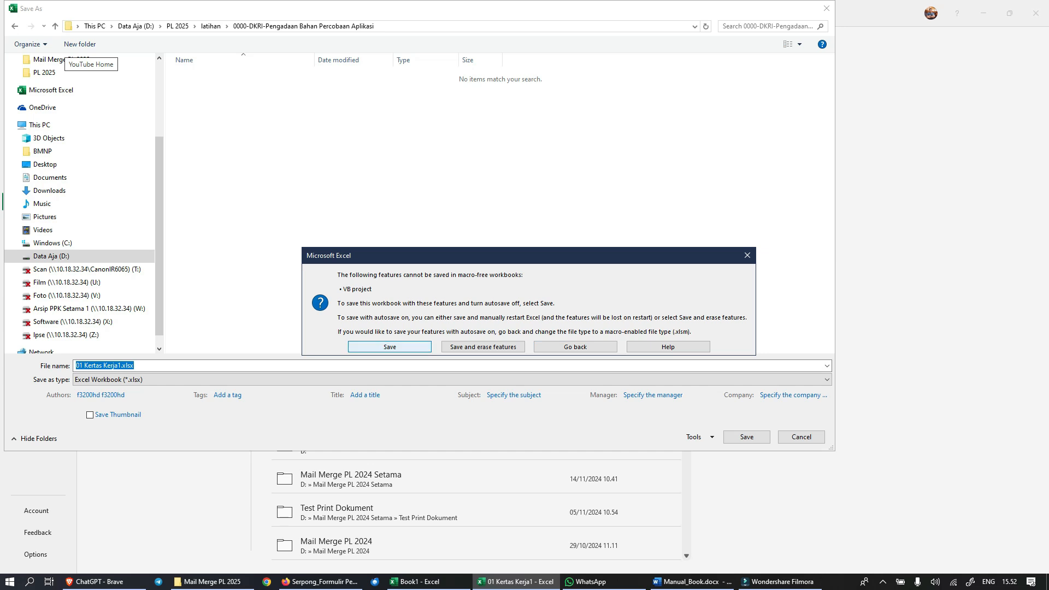
key(Return)
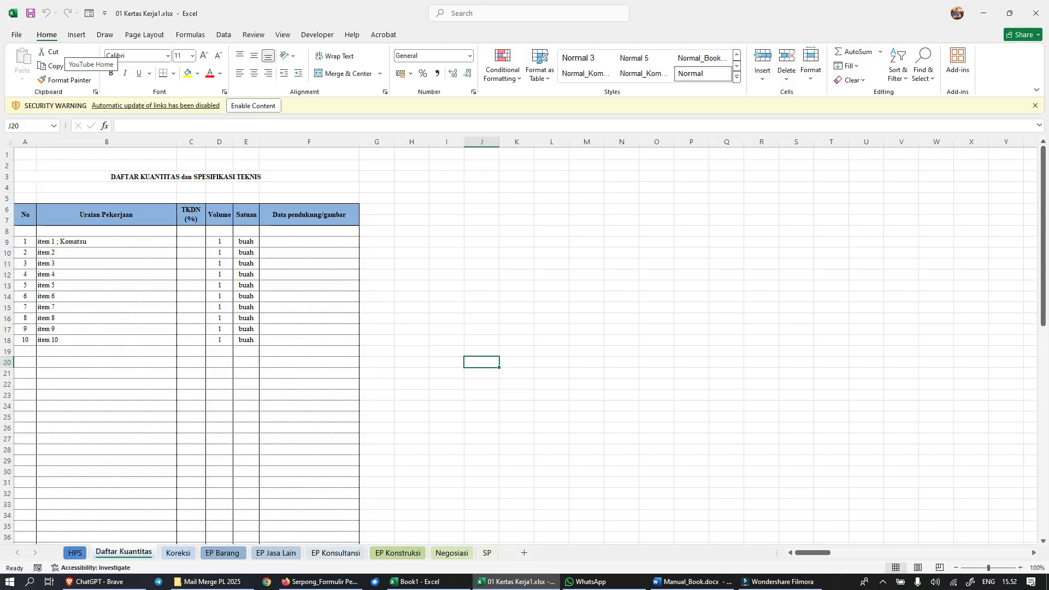
Step: Close 01 Kertas Kerja1.xlsx and the empty Book1 workbook
click(831, 274)
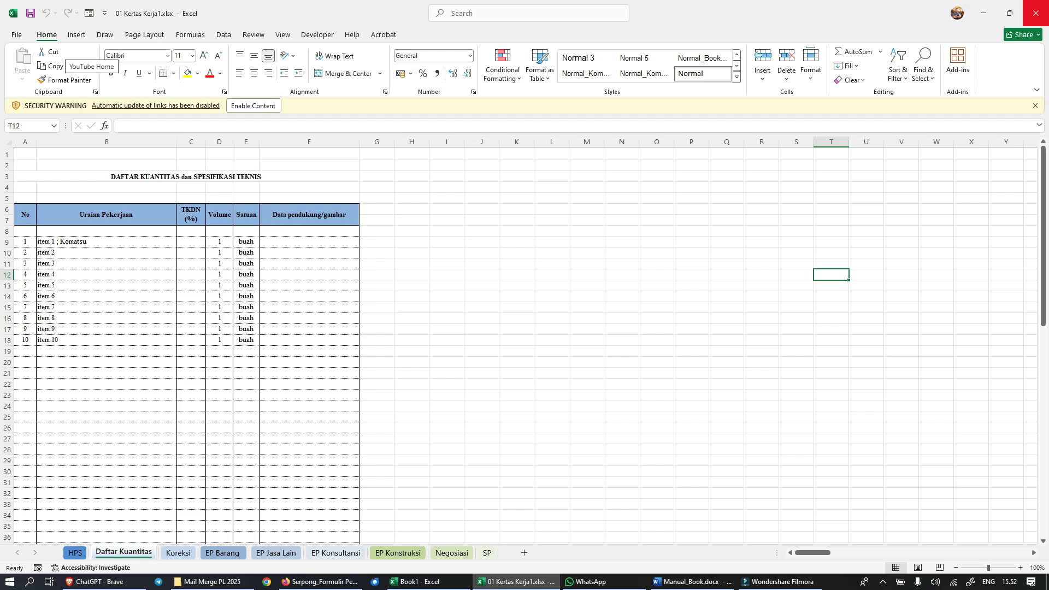
click(1035, 14)
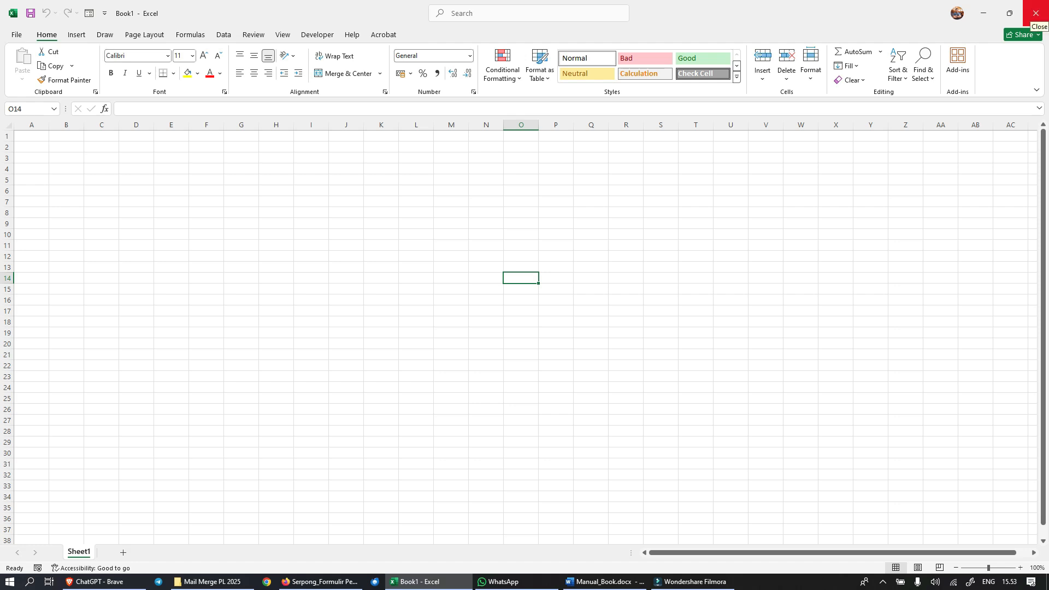
click(1036, 13)
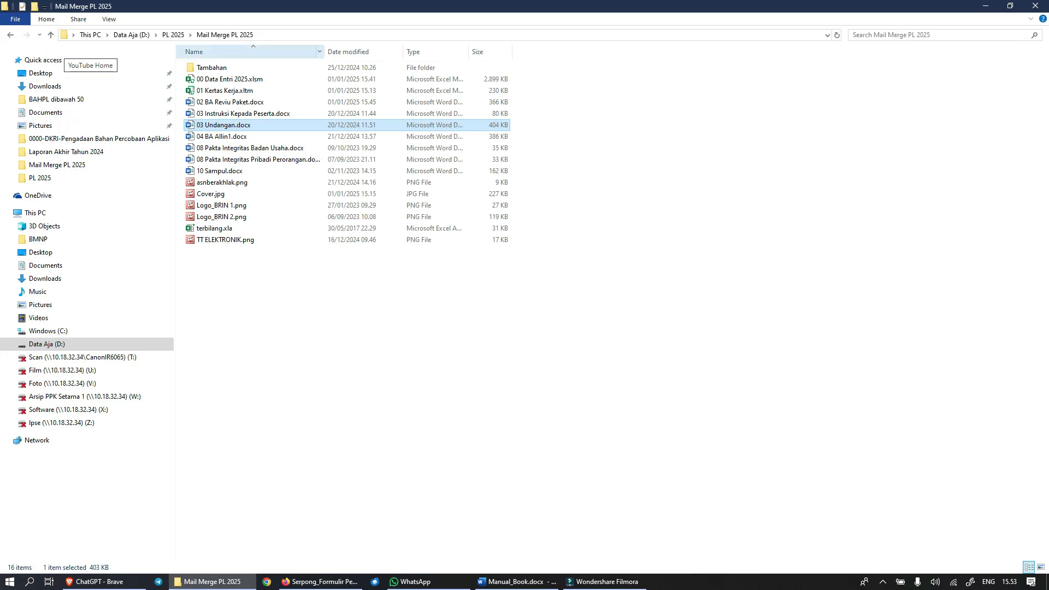
Step: Check the saved files in latihan's 0000-DKRI-Pengadaan Bahan Percobaan Aplikasi folder, and view the Penutup section of Manual_Book.docx in Word
click(51, 35)
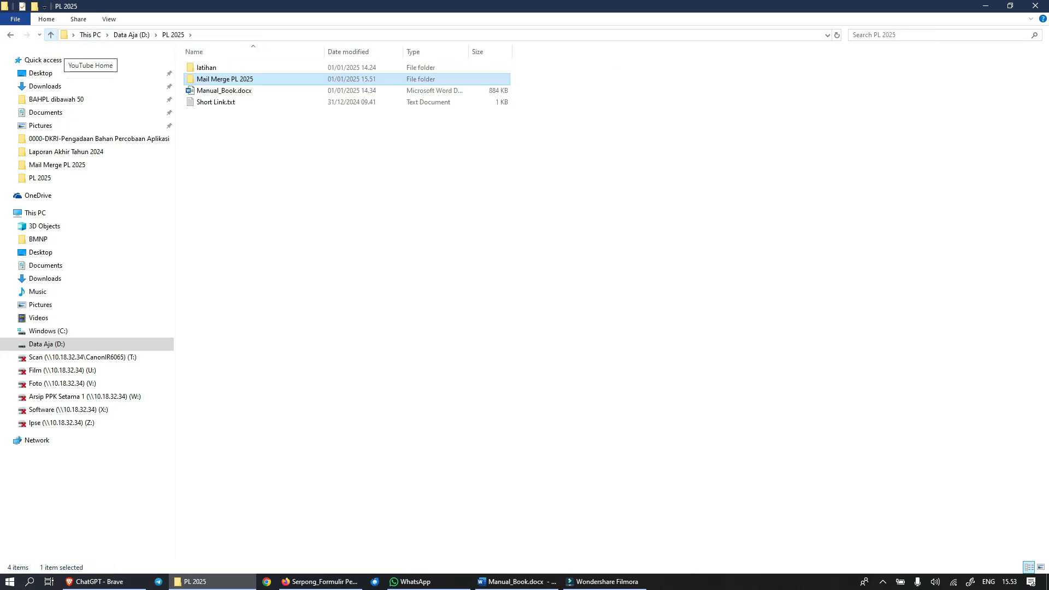
double_click(218, 68)
double_click(219, 67)
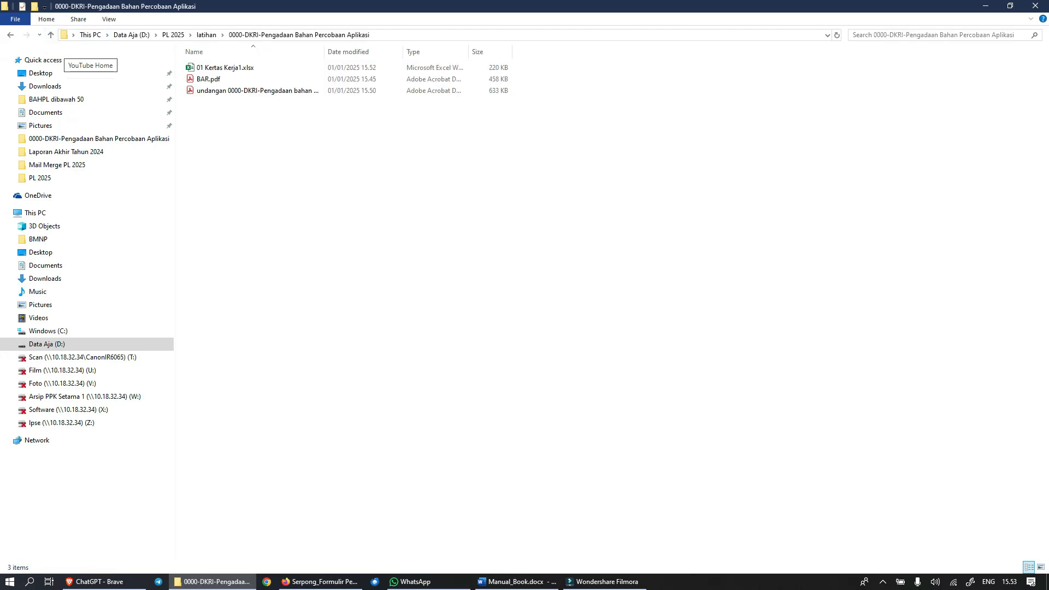
click(251, 90)
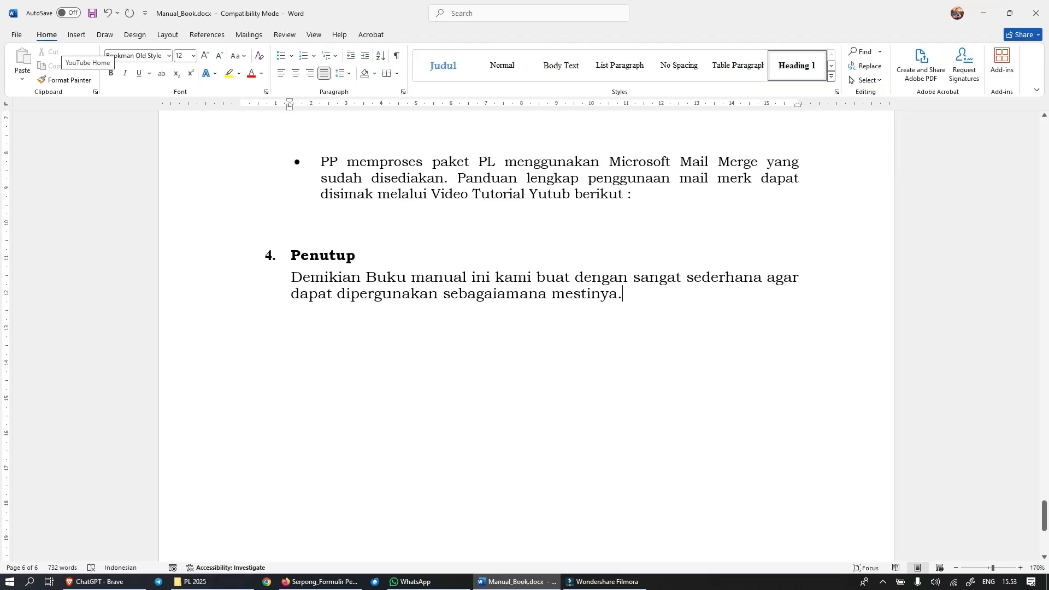
scroll(525, 328, down, 2)
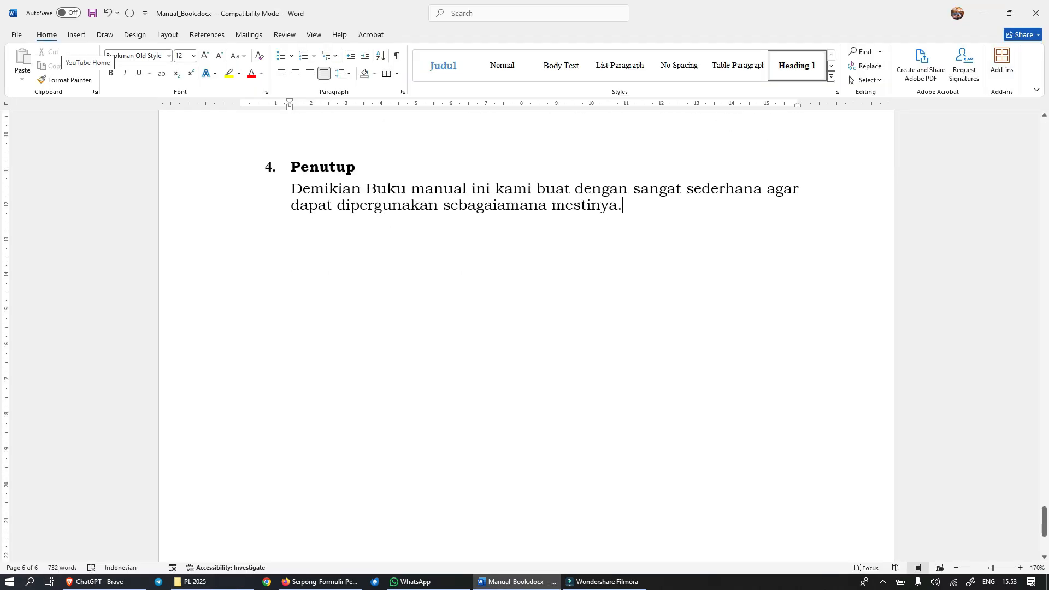